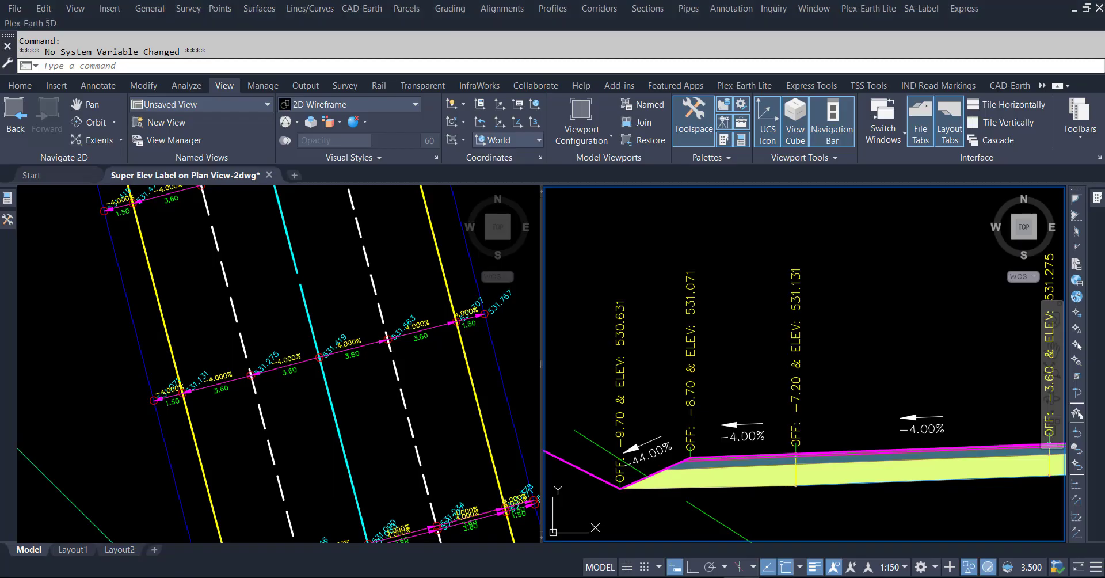
# Step: Pan and zoom the plan viewport until cross-slope labels like -2.000%, 0.000% and -0.542% are readable
pyautogui.click(430, 422)
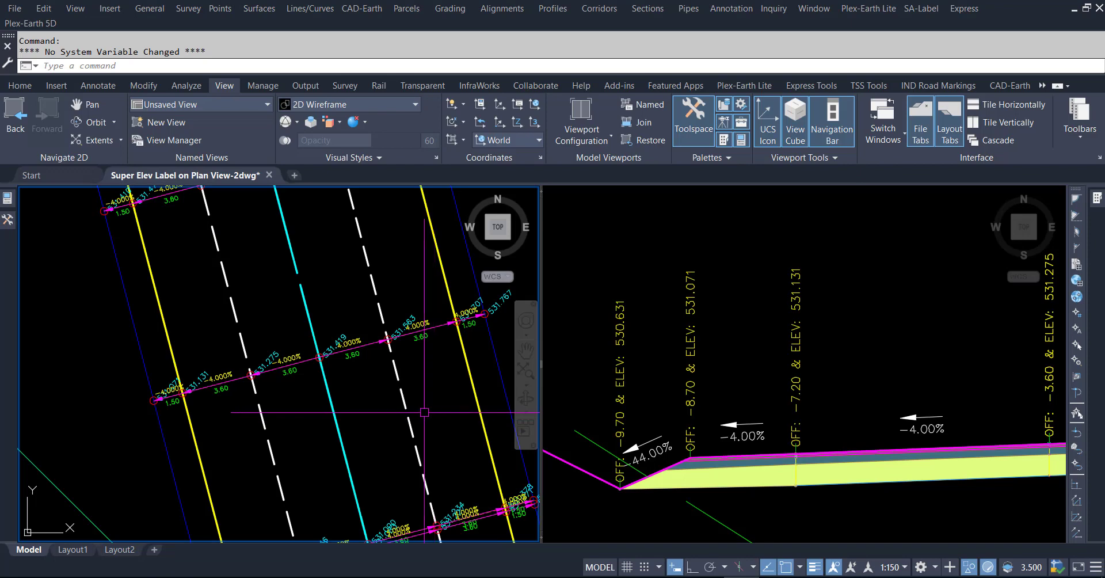
pyautogui.moveTo(347, 393)
pyautogui.mouseDown()
pyautogui.moveTo(291, 345)
pyautogui.moveTo(272, 301)
pyautogui.mouseUp()
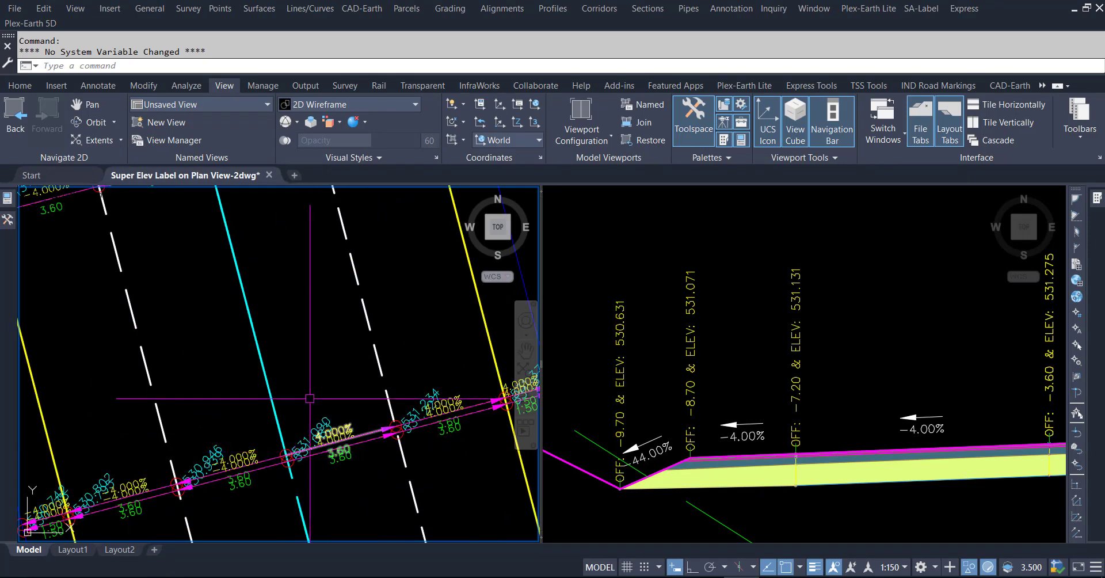
pyautogui.moveTo(299, 362)
pyautogui.mouseDown()
pyautogui.moveTo(302, 310)
pyautogui.moveTo(349, 320)
pyautogui.mouseUp()
pyautogui.scroll(-3, 302, 310)
pyautogui.scroll(-4, 302, 310)
pyautogui.scroll(2, 300, 456)
pyautogui.scroll(2, 301, 456)
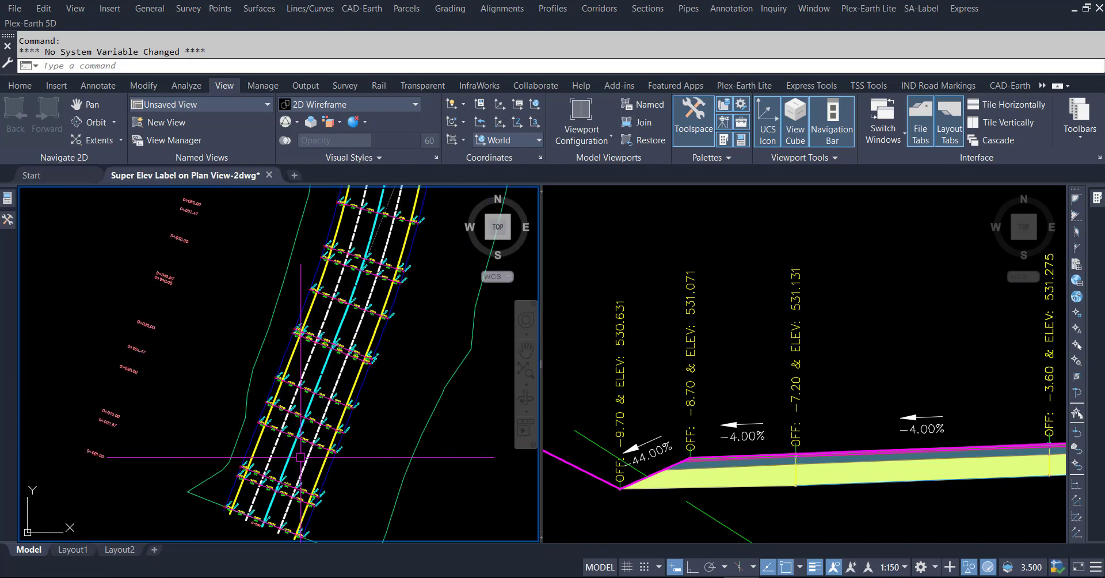
pyautogui.scroll(2, 300, 456)
pyautogui.scroll(2, 300, 439)
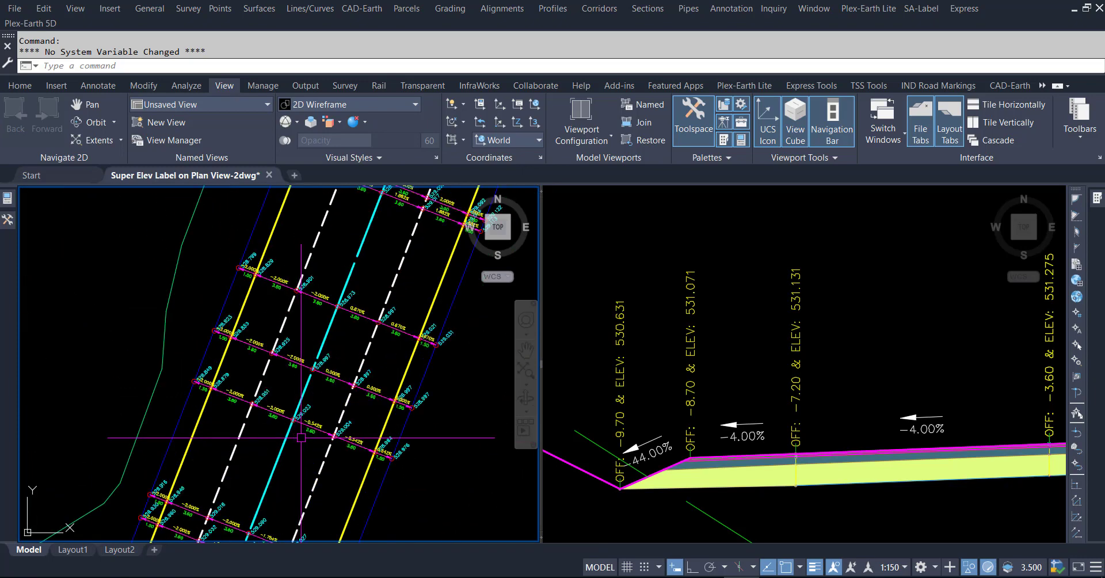
pyautogui.scroll(3, 301, 439)
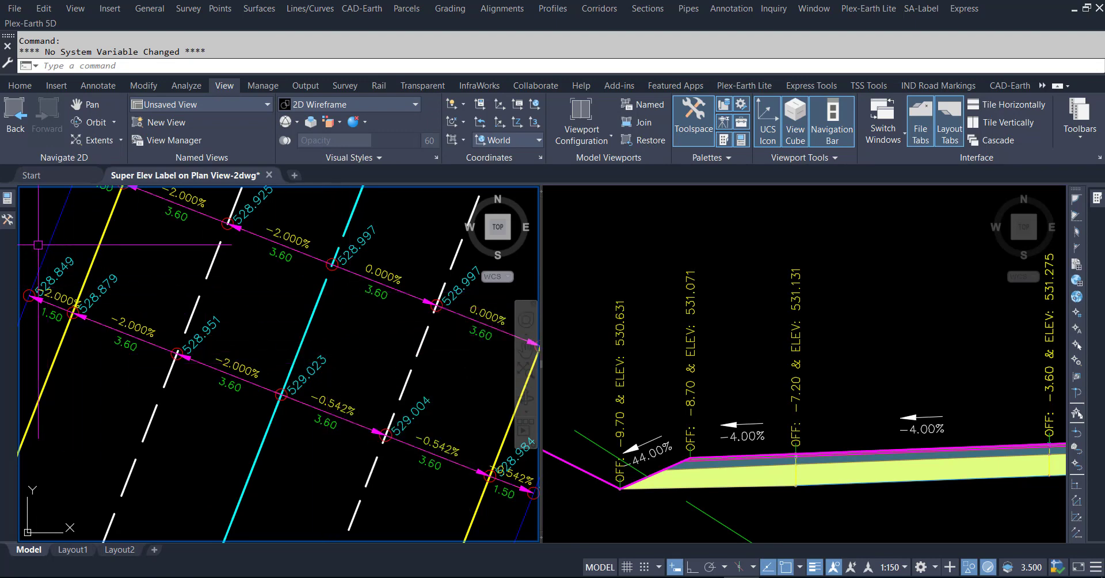
# Step: Execute the Station Offset to Points report from Reports Manager and create it as POINTS.html
pyautogui.rightClick(129, 344)
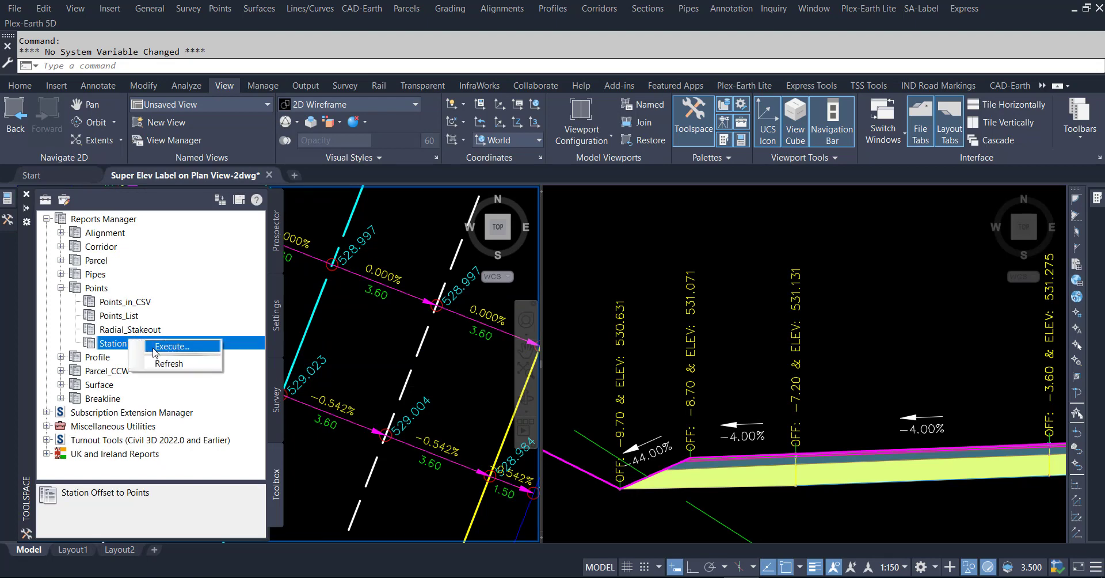
pyautogui.click(154, 347)
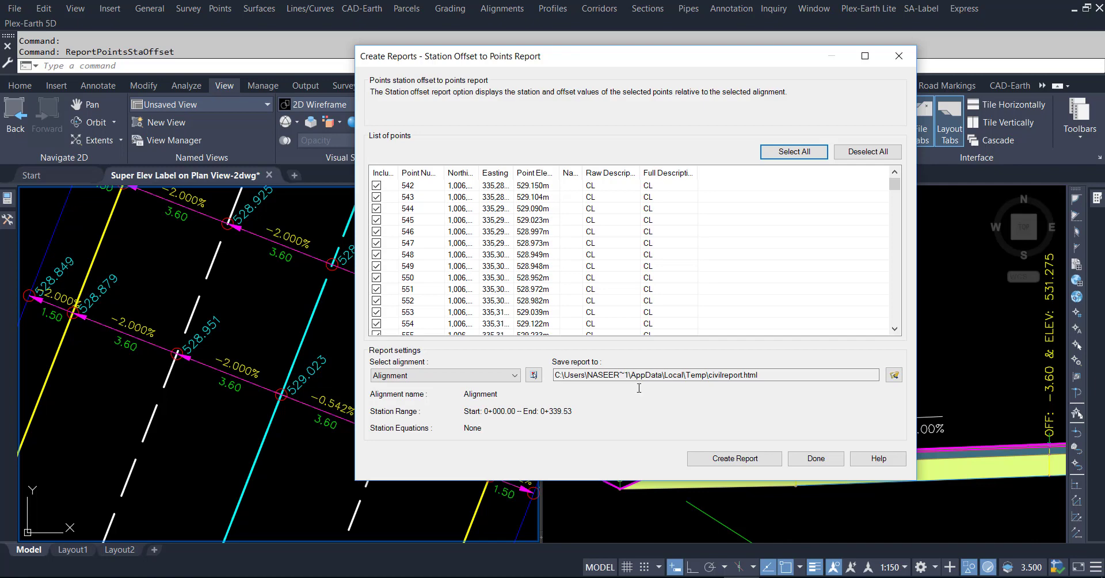
pyautogui.click(735, 458)
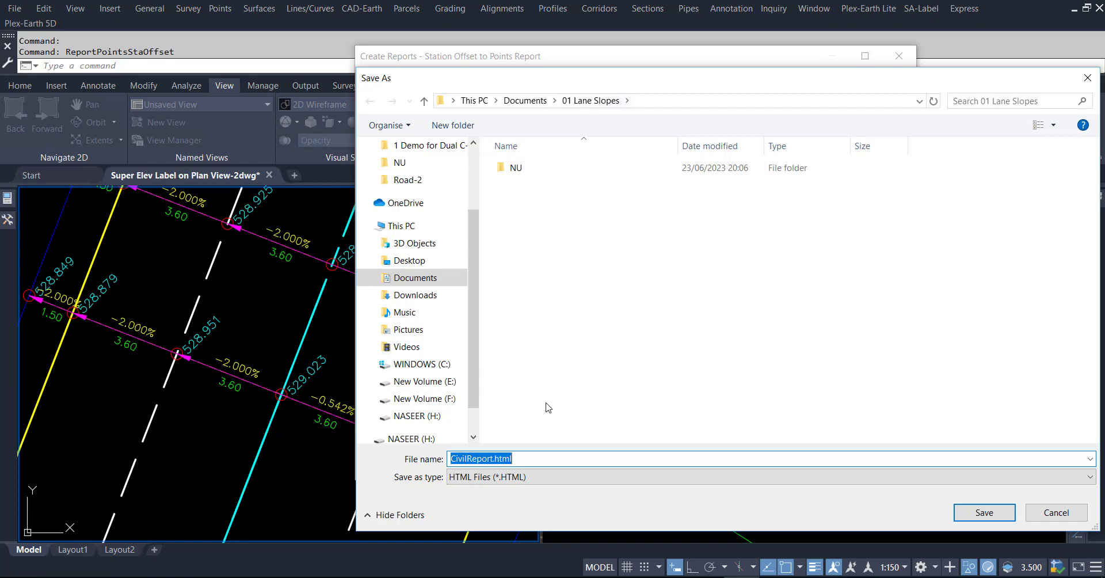
pyautogui.write('POINTS')
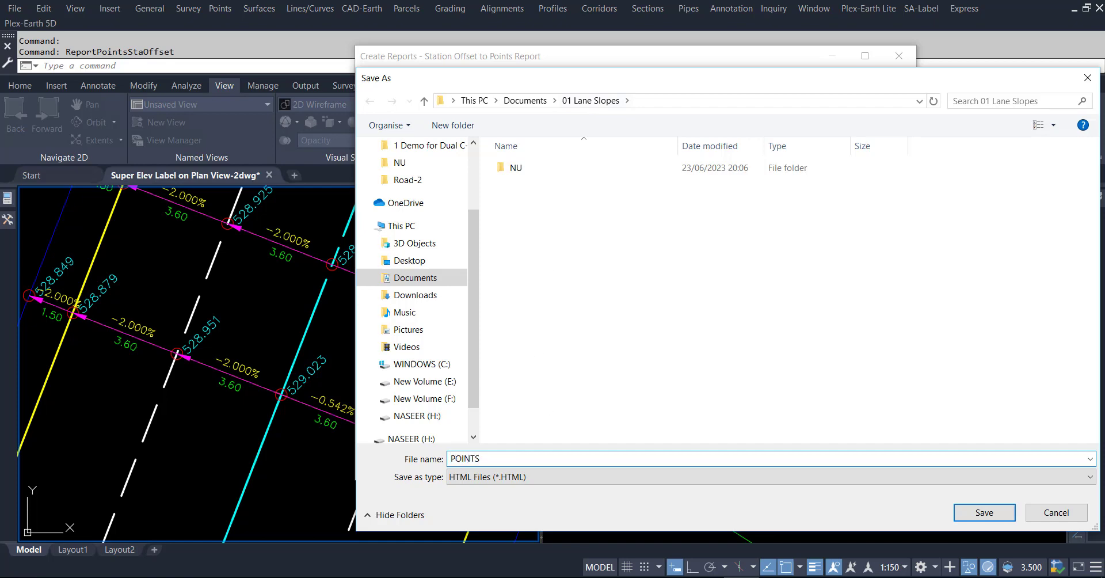
pyautogui.press('Return')
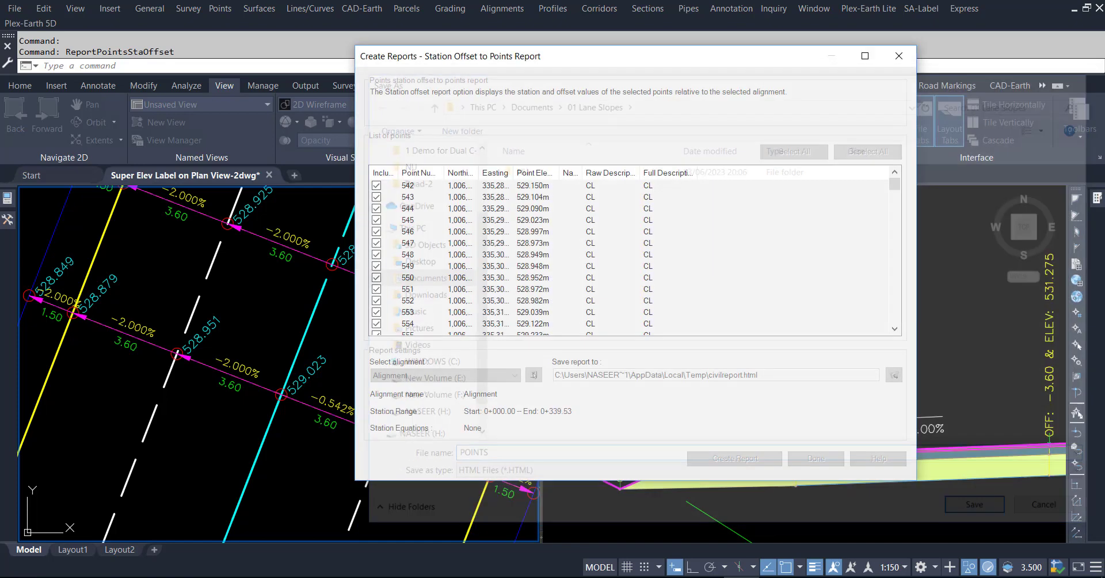
pyautogui.click(719, 459)
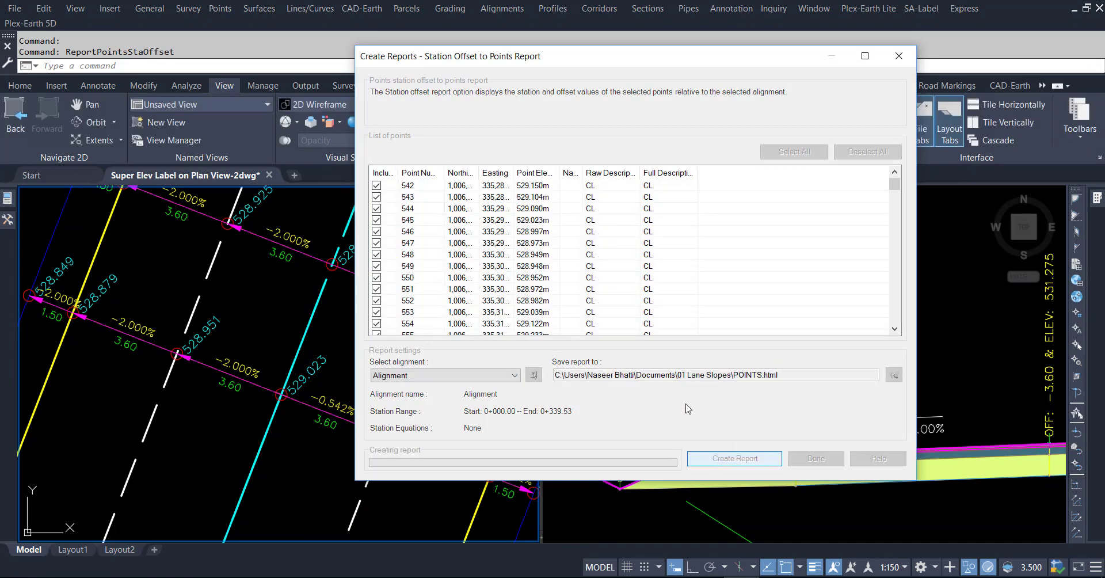
# Step: Dismiss the config file error and close the browser report, returning to the report's folder
pyautogui.click(648, 298)
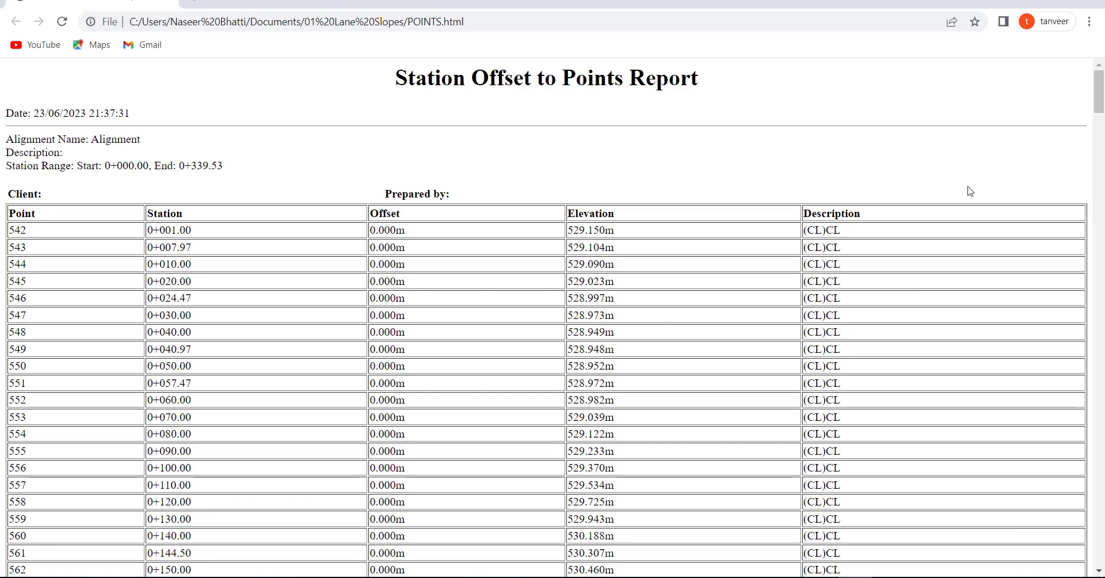
pyautogui.click(1089, 3)
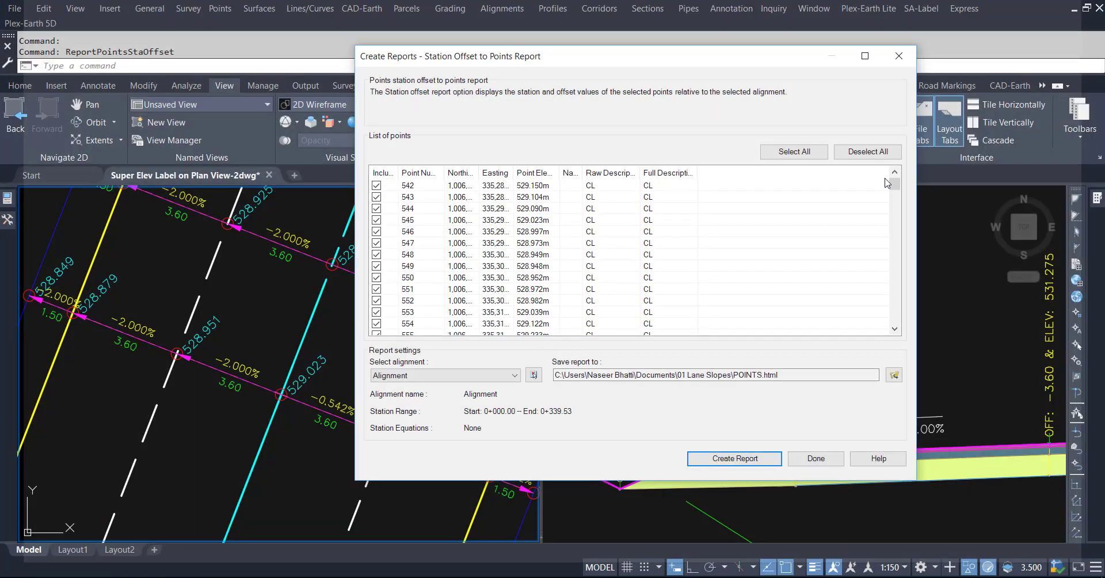
pyautogui.click(456, 577)
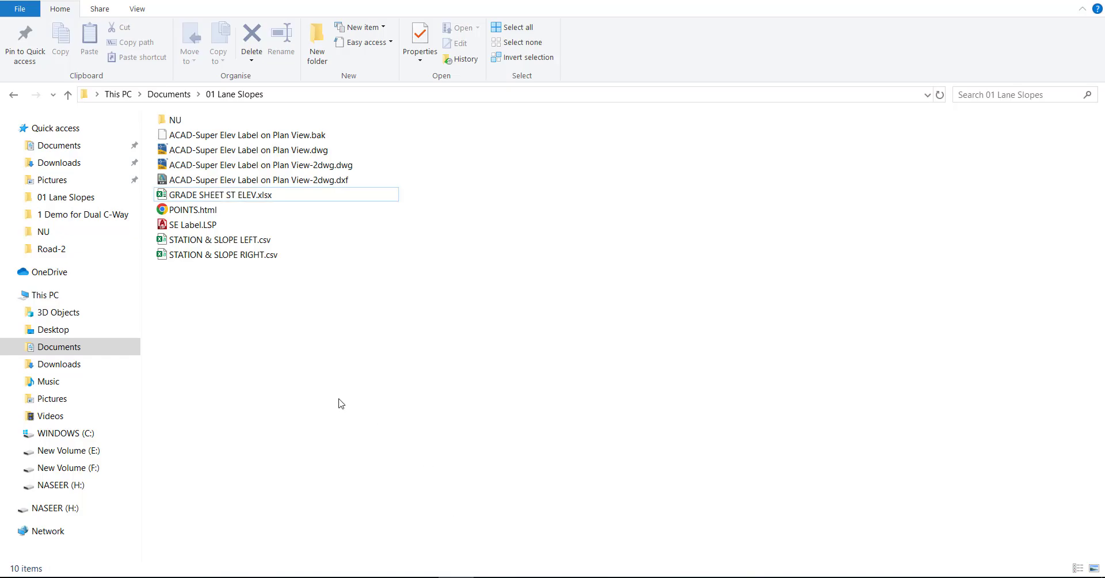
# Step: Open POINTS.html from 01 Lane Slopes in Excel using Open with
pyautogui.click(189, 211)
pyautogui.rightClick(188, 213)
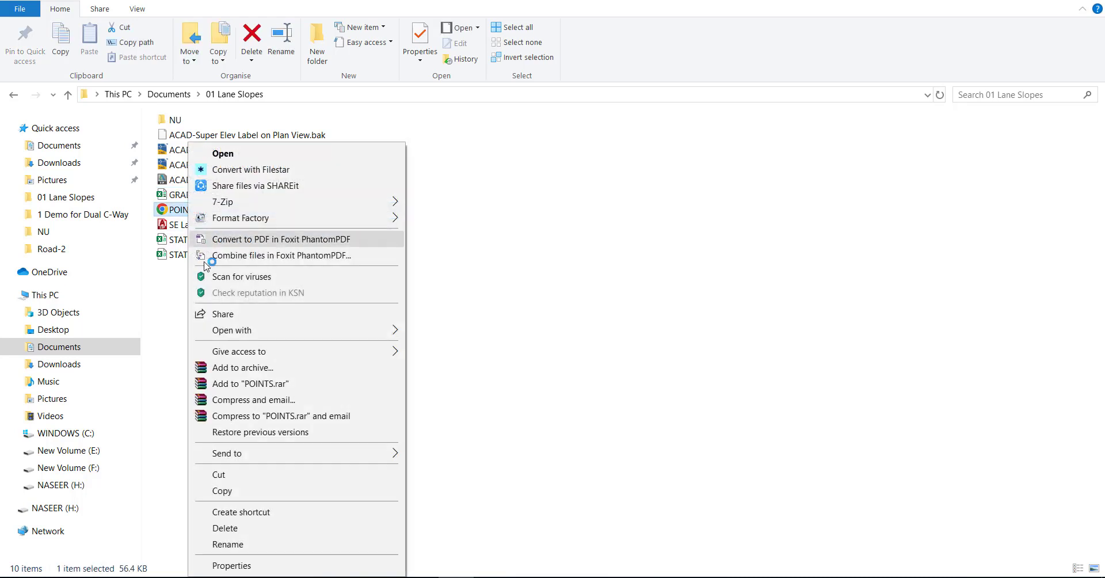
pyautogui.moveTo(232, 330)
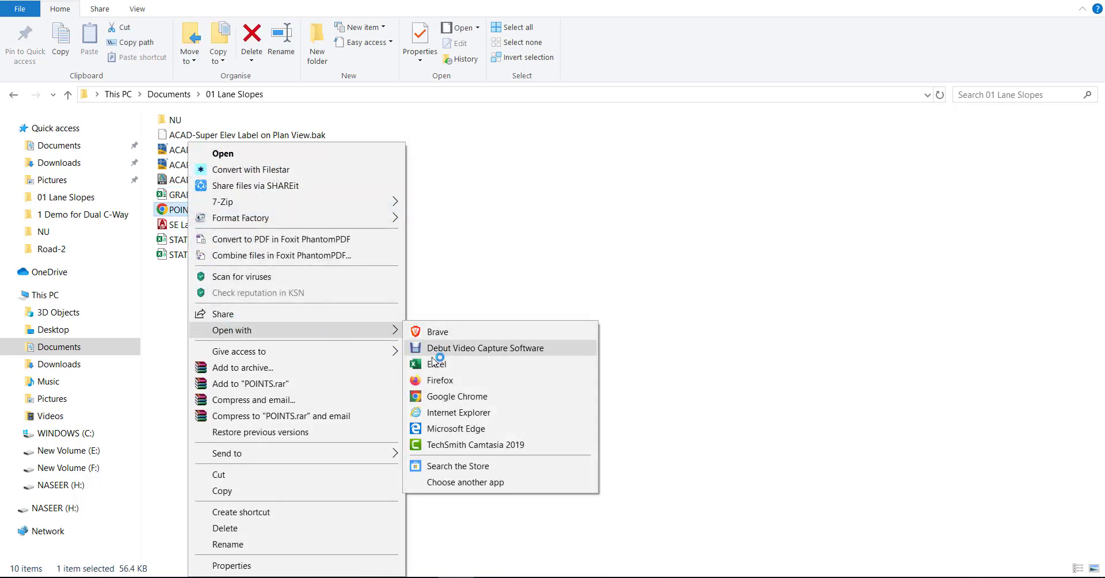
pyautogui.click(570, 364)
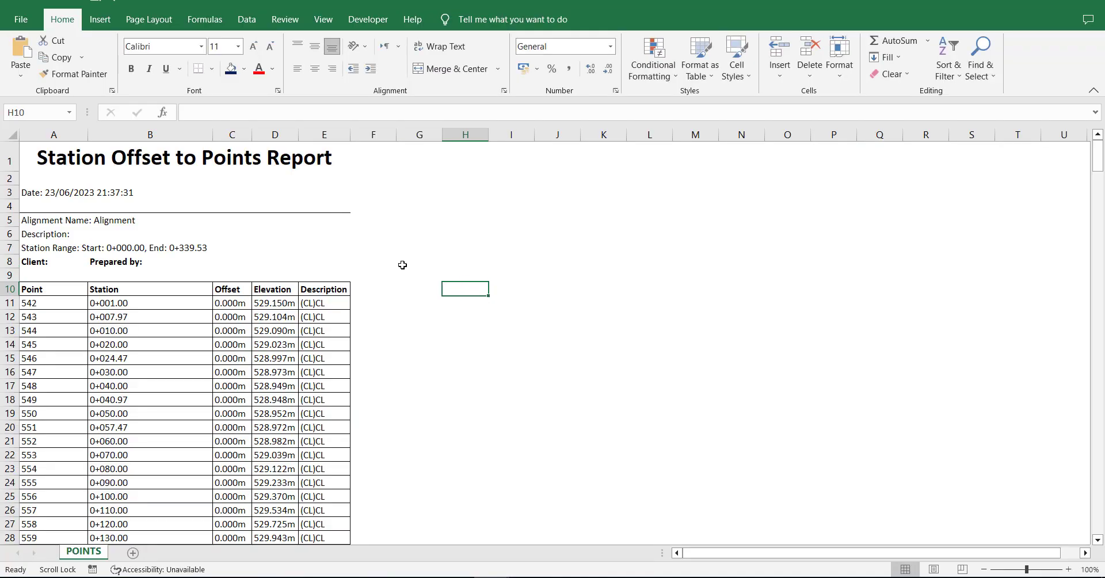
# Step: Filter the Description column E of the POINTS report to show only (CL)CL rows
pyautogui.click(374, 248)
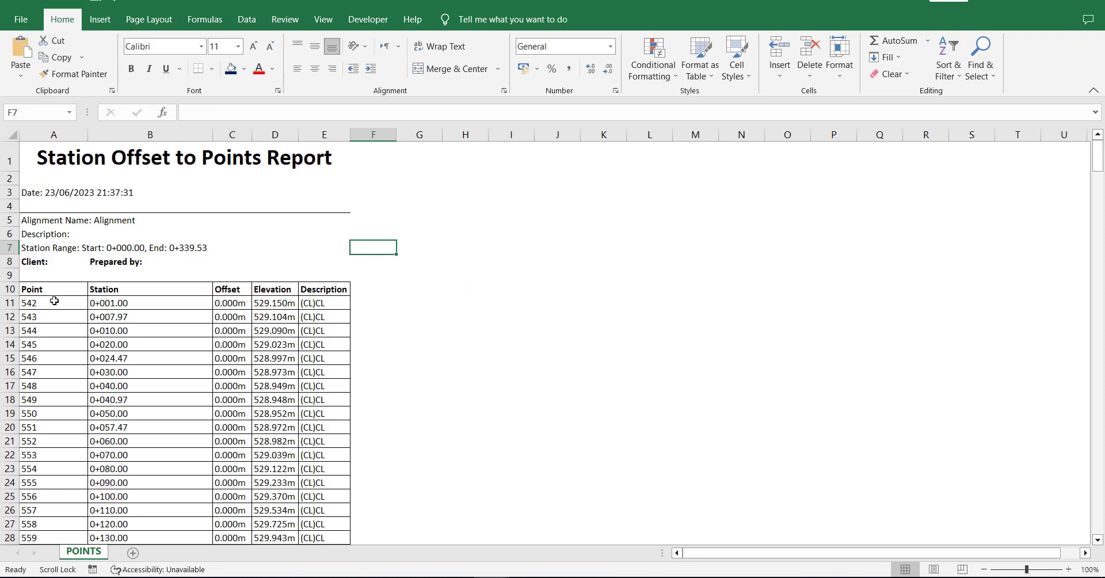
pyautogui.moveTo(54, 290); pyautogui.dragTo(305, 302)
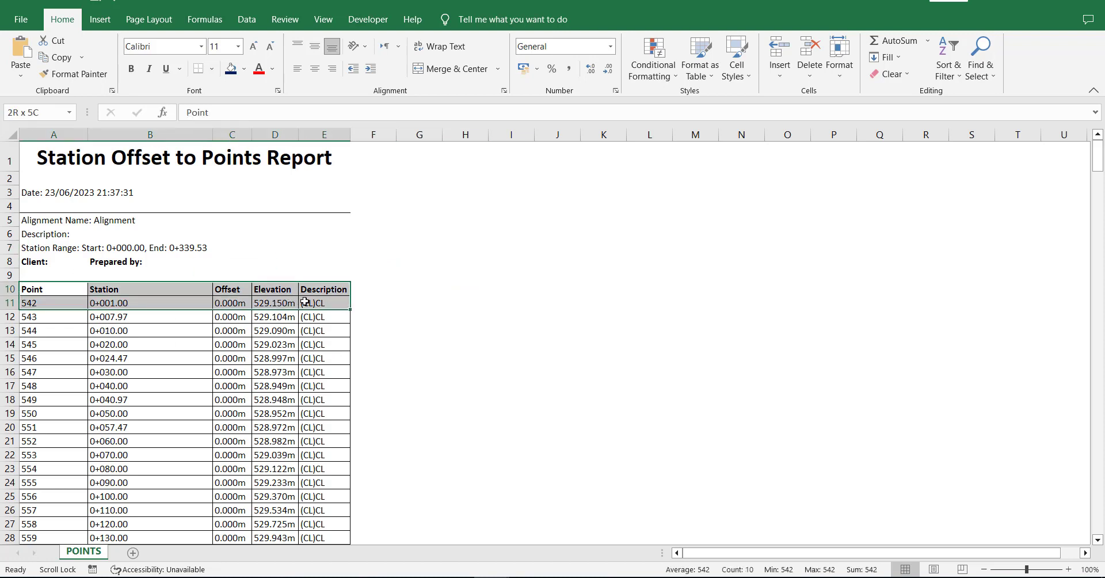
pyautogui.click(324, 134)
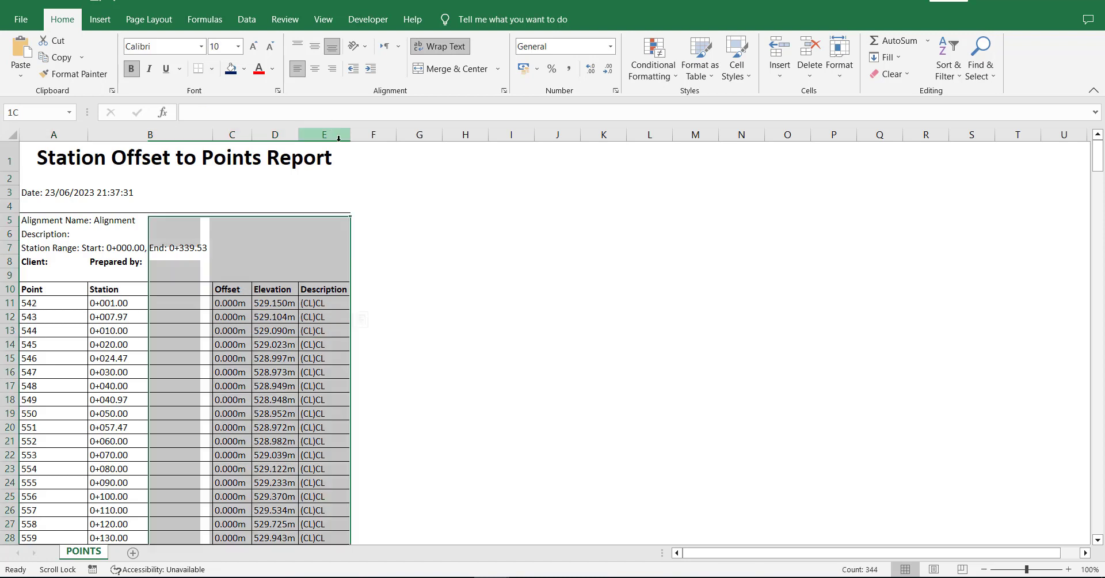
pyautogui.click(944, 83)
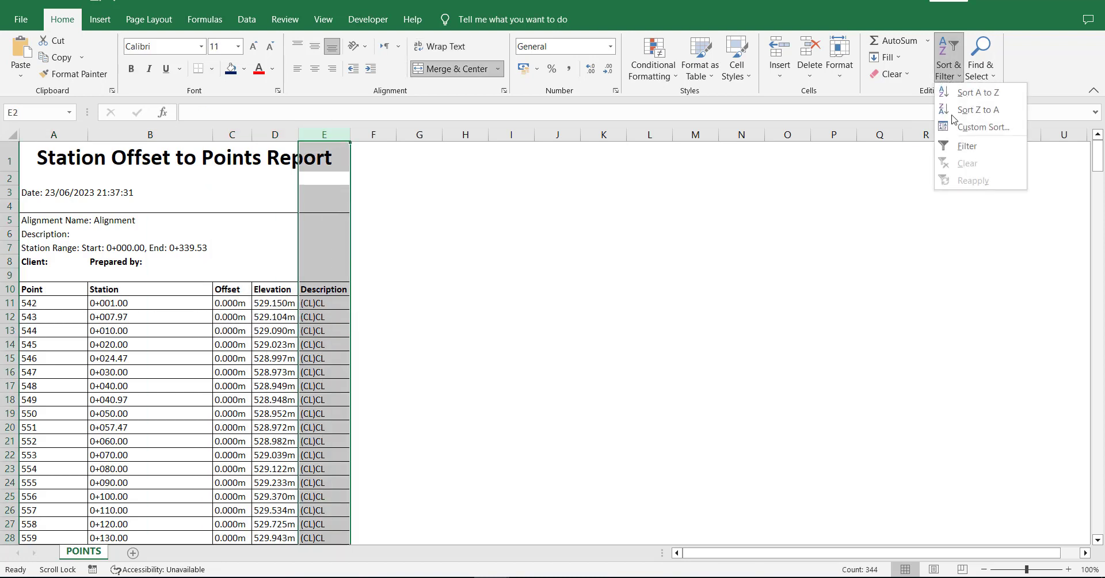
pyautogui.click(947, 150)
pyautogui.click(344, 170)
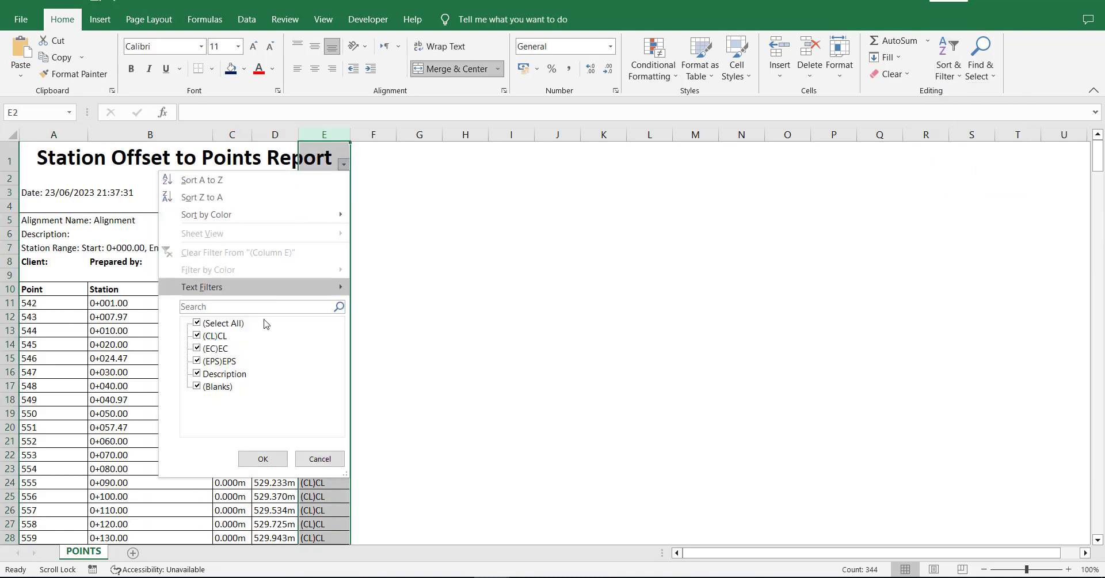
pyautogui.click(223, 324)
pyautogui.click(214, 336)
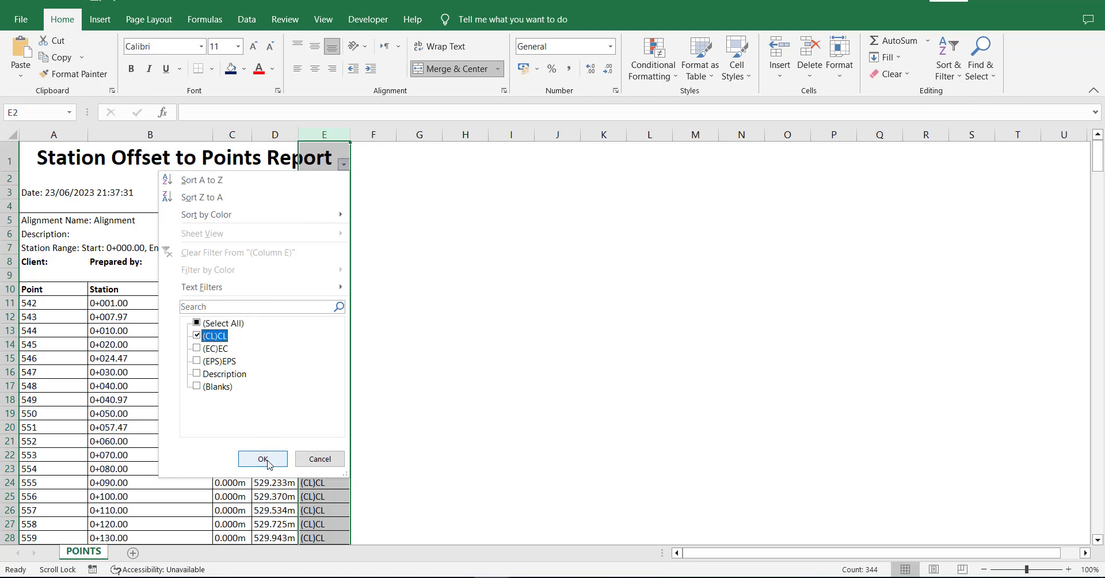
pyautogui.click(264, 459)
# Step: Copy the 49 filtered centreline point rows and add a blank Sheet1
pyautogui.click(575, 344)
pyautogui.click(62, 183)
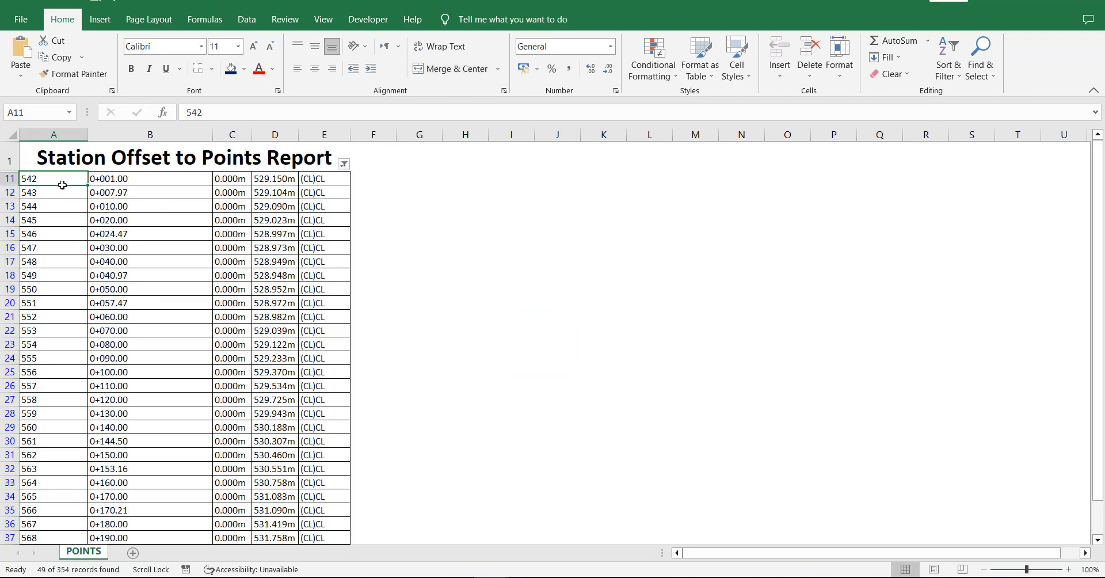
pyautogui.moveTo(10, 178); pyautogui.dragTo(5, 554)
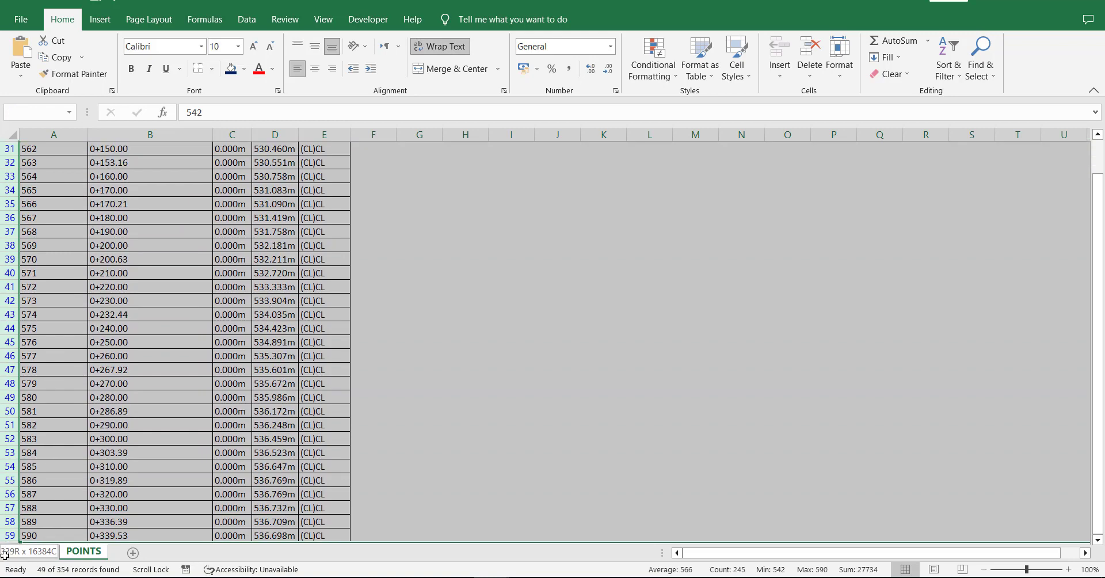
pyautogui.scroll(-1, 182, 429)
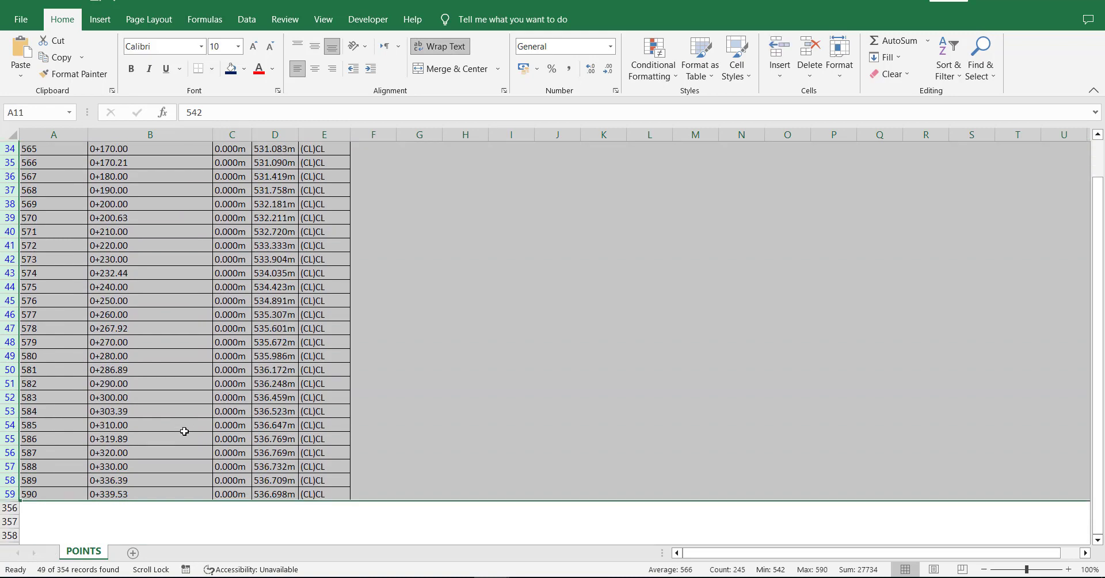
pyautogui.hotkey('ctrl', 'c')
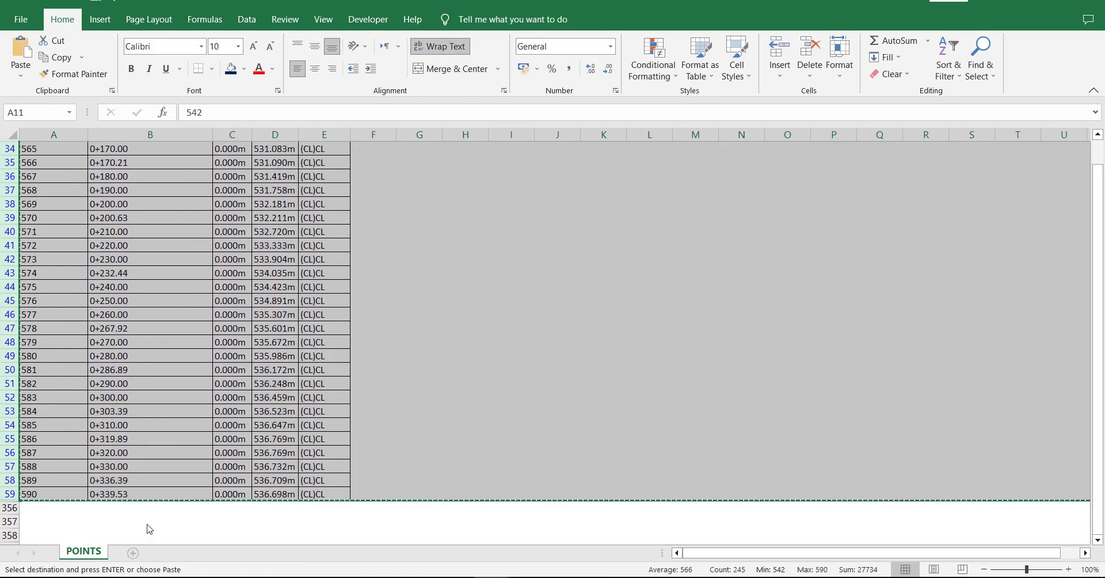
pyautogui.click(133, 552)
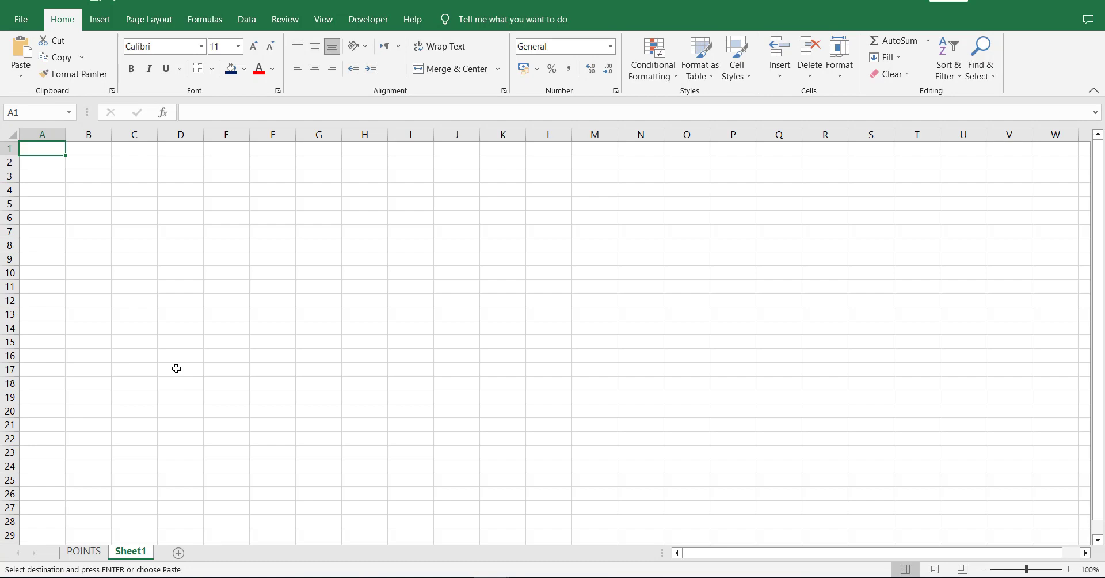
# Step: Paste the points at A1, delete the offset and point-number columns, and clear the (CL)CL column
pyautogui.rightClick(43, 152)
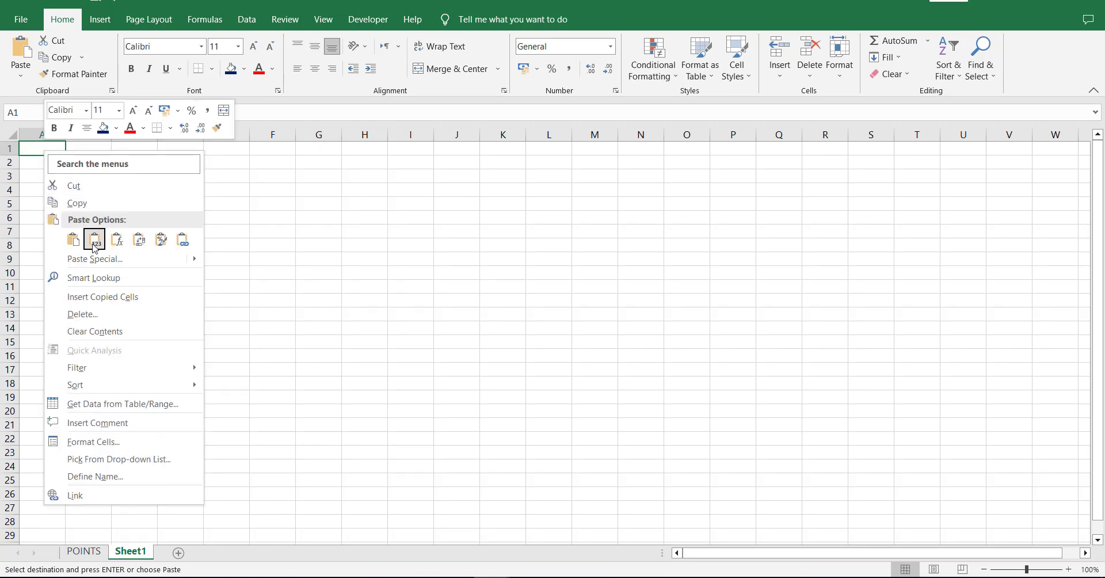
pyautogui.click(94, 241)
pyautogui.click(274, 256)
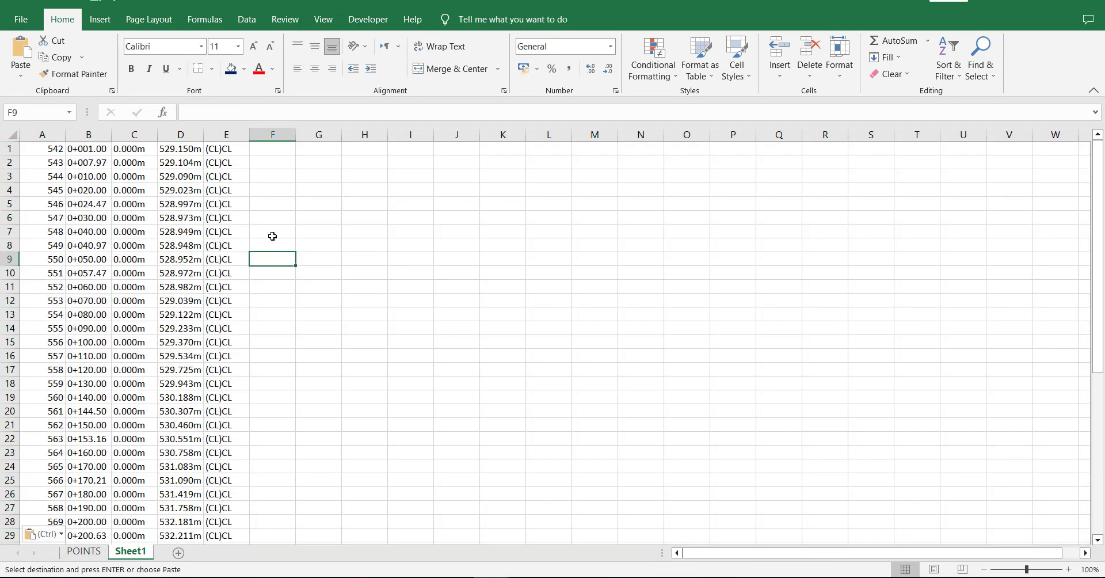
pyautogui.click(131, 137)
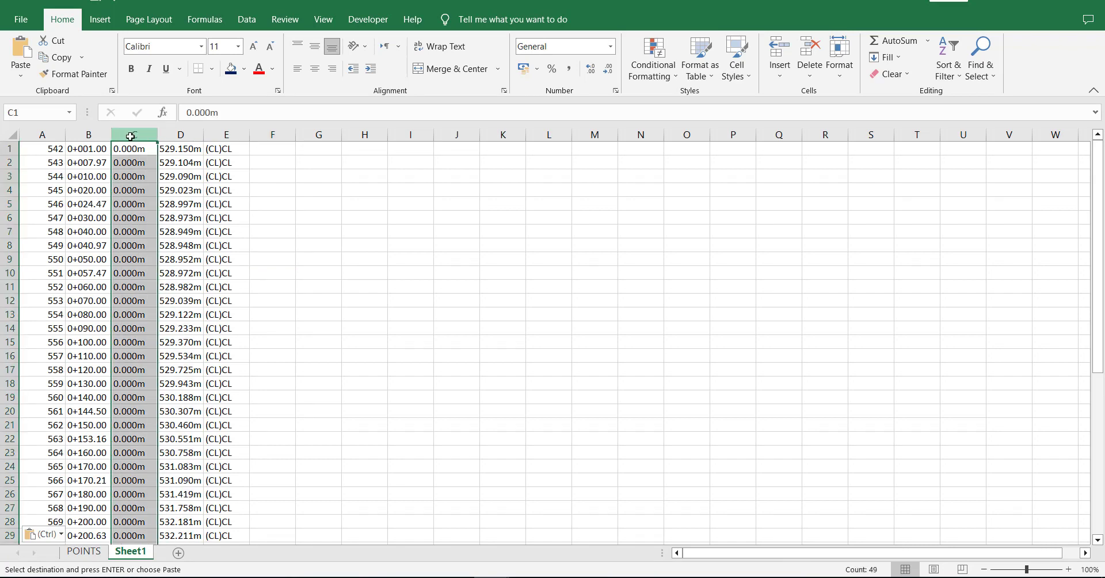
pyautogui.hotkey('ctrl', '-')
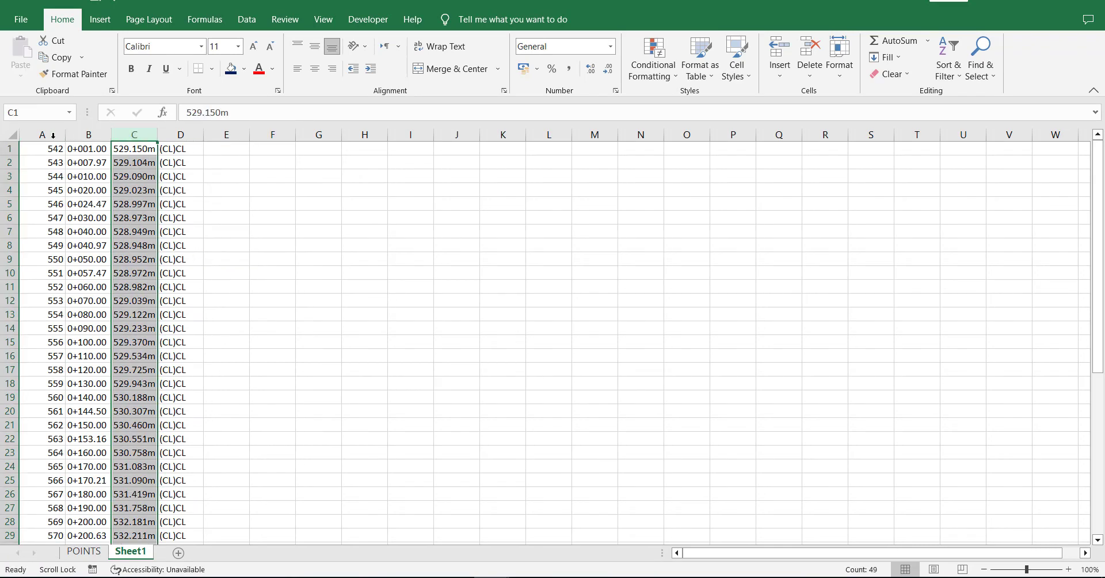
pyautogui.click(52, 136)
pyautogui.hotkey('ctrl', '-')
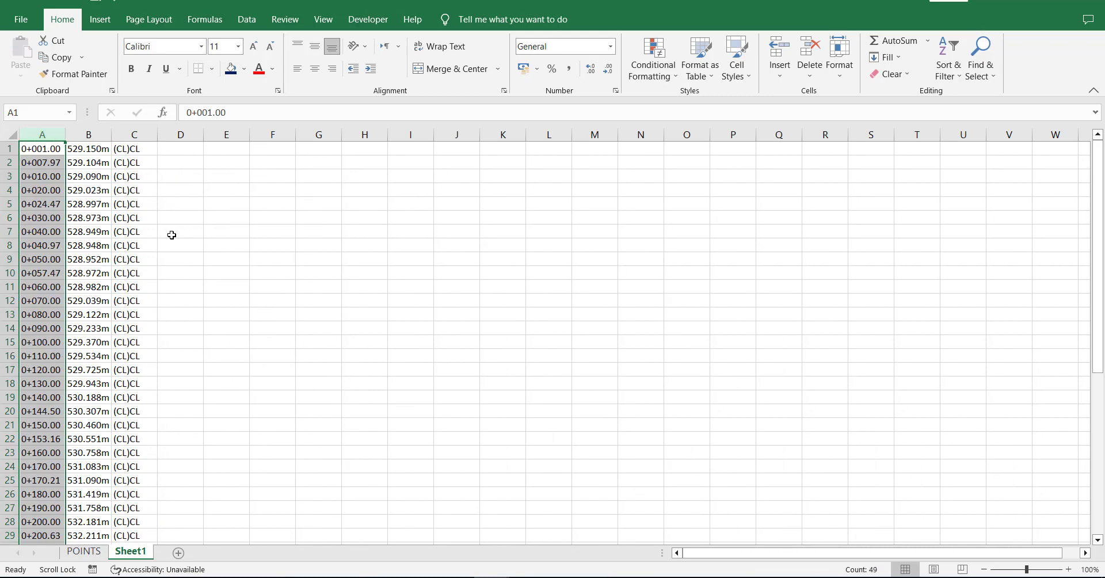
pyautogui.click(238, 257)
pyautogui.click(147, 136)
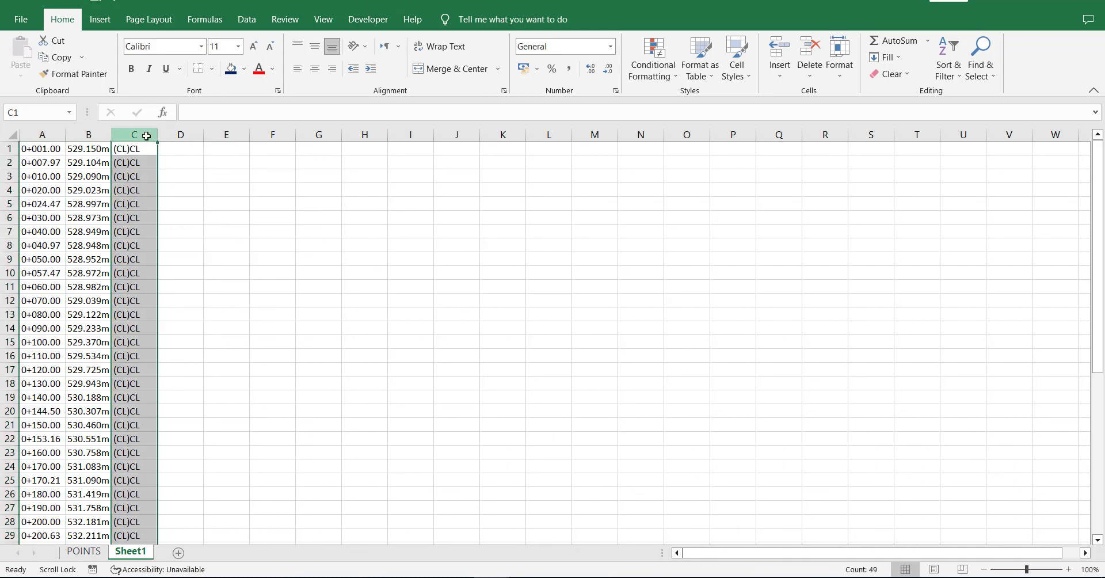
pyautogui.press('Delete')
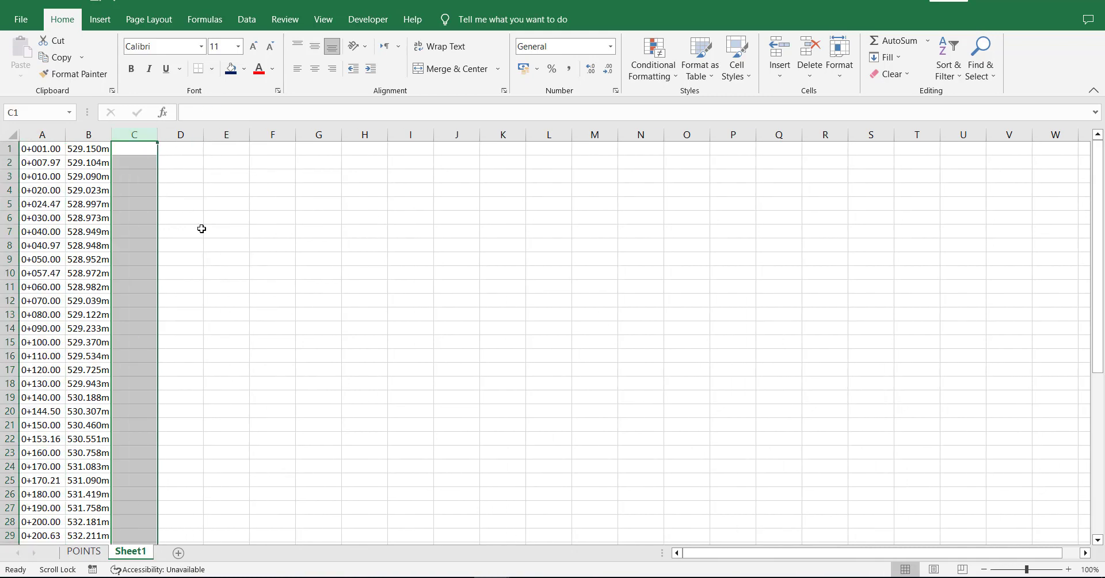
# Step: Try replacing 'M' with nothing in the selected column, which finds no matches
pyautogui.hotkey('ctrl', 'f')
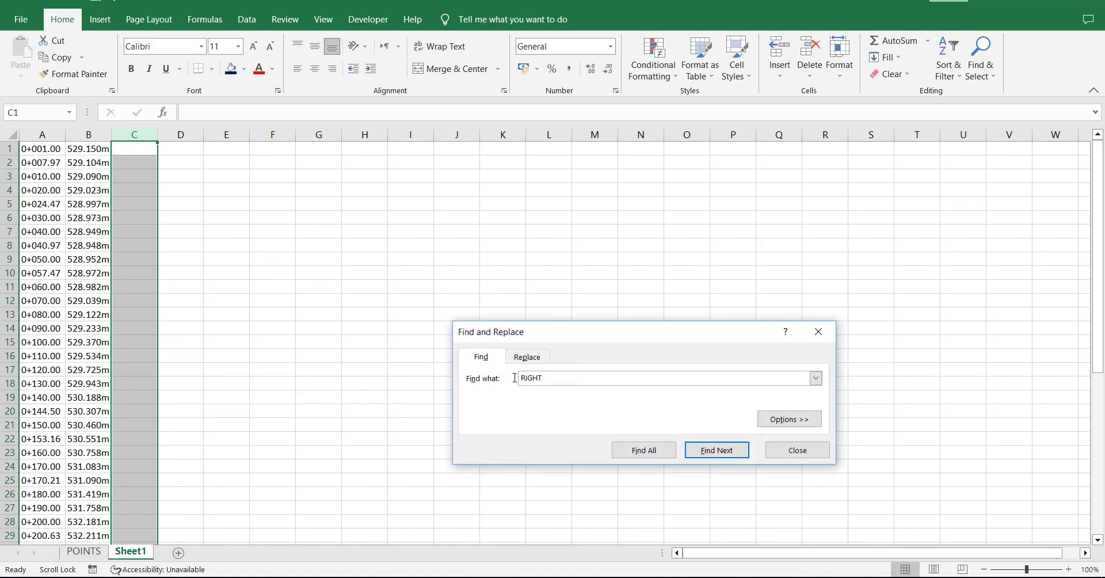
pyautogui.write('M')
pyautogui.click(526, 357)
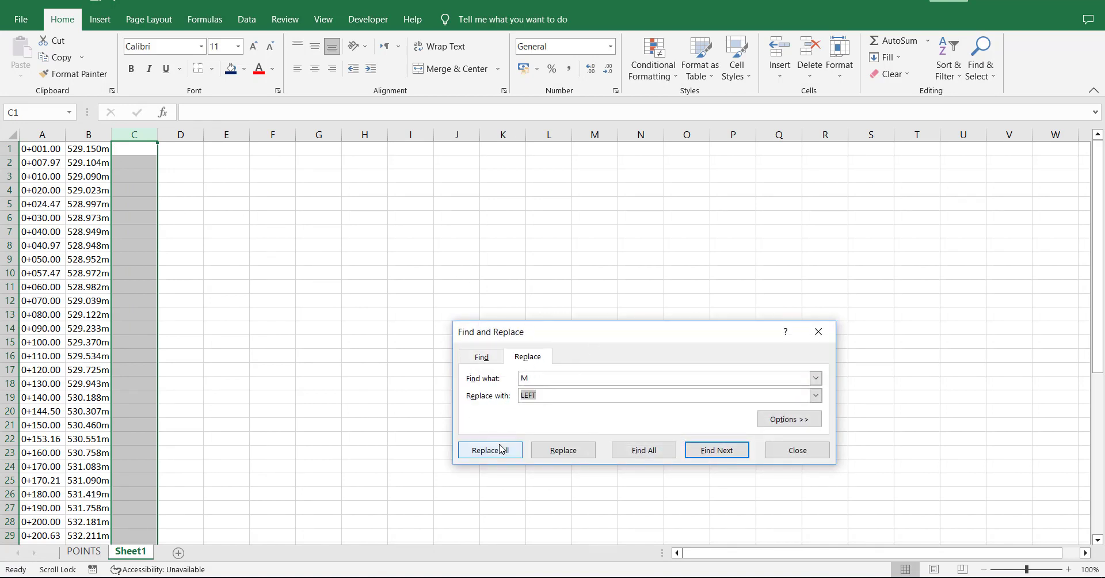
pyautogui.press('BackSpace')
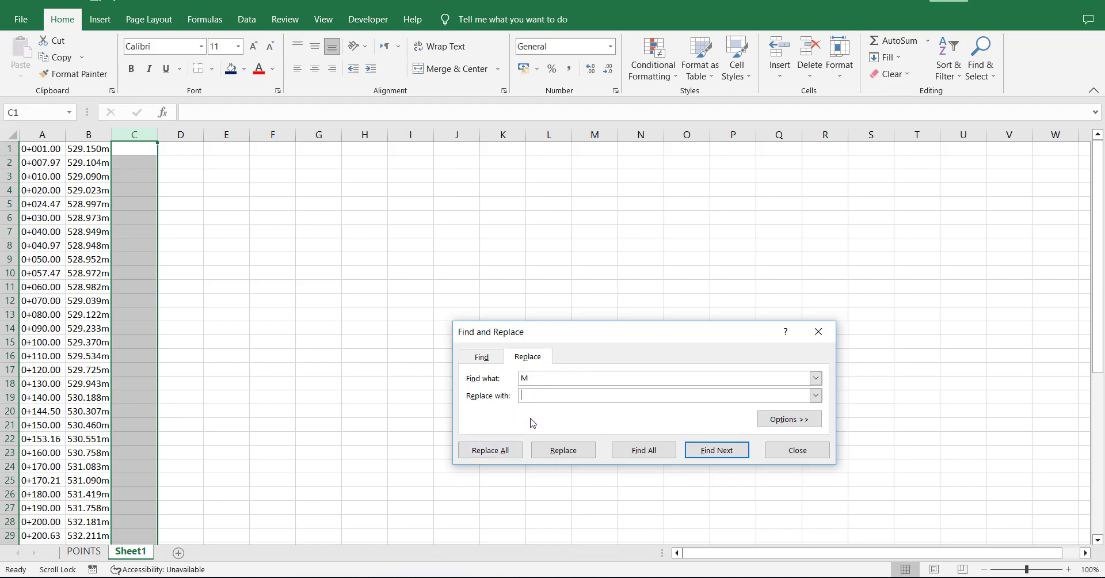
pyautogui.click(506, 450)
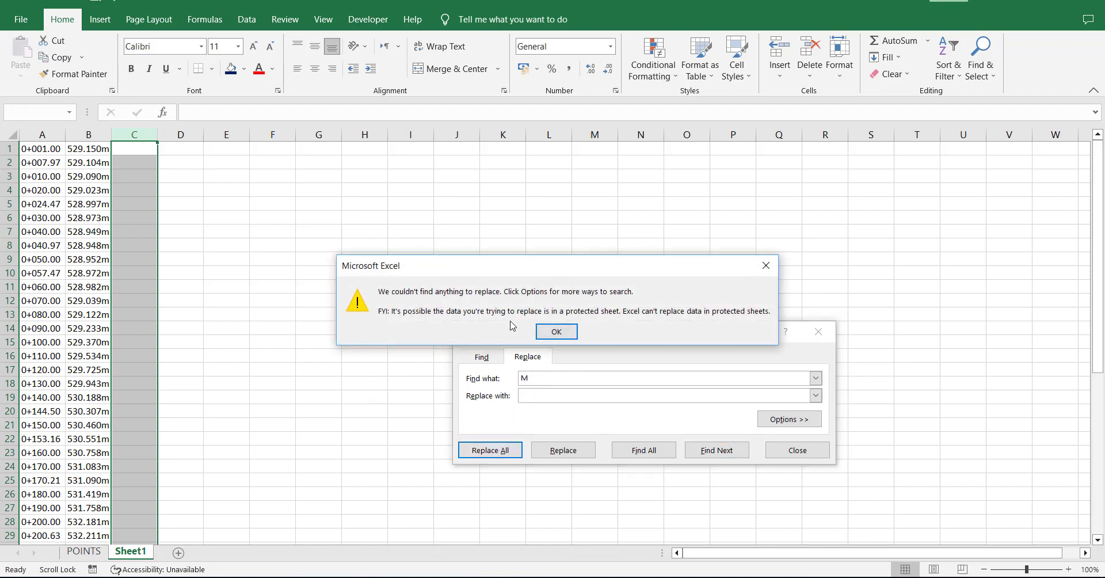
pyautogui.click(557, 336)
pyautogui.click(642, 450)
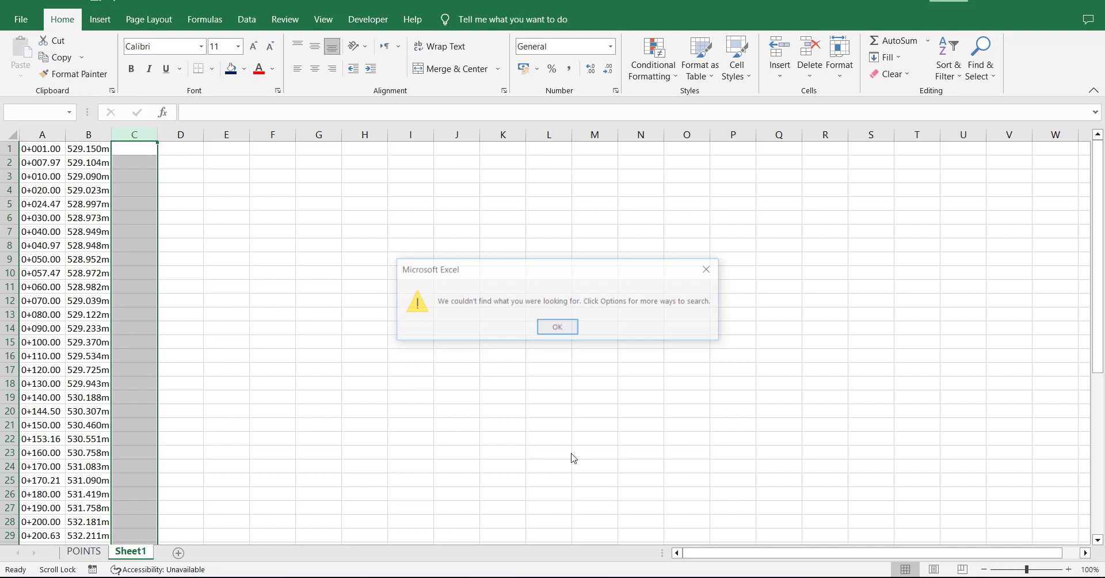
pyautogui.click(560, 328)
pyautogui.click(335, 278)
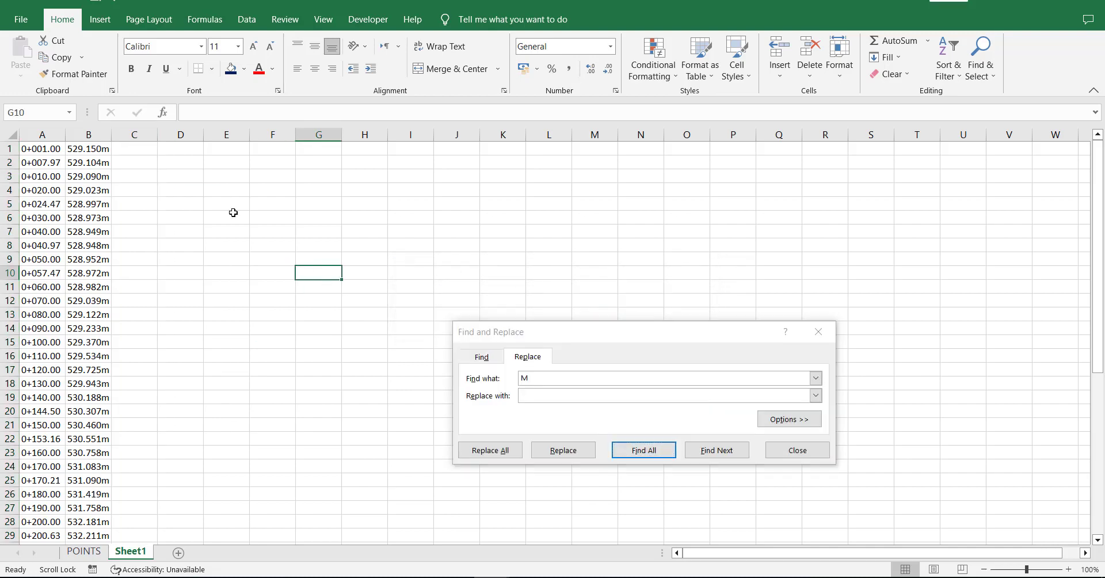
# Step: Across the whole sheet, remove 'M' from the 49 elevations and '+' from the stations
pyautogui.hotkey('ctrl', 'a')
pyautogui.hotkey('ctrl', 'f')
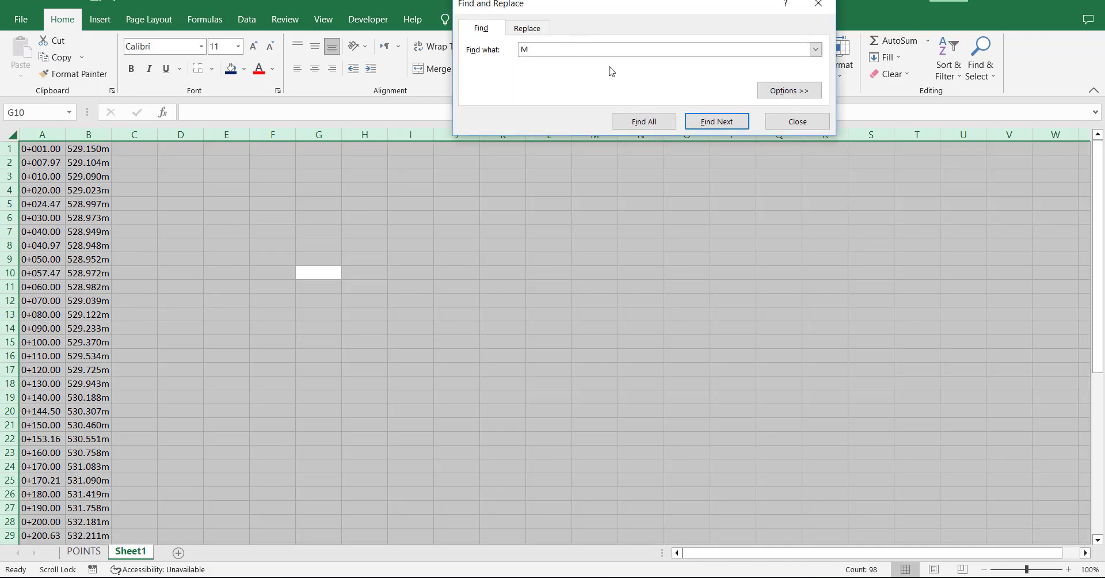
pyautogui.click(653, 127)
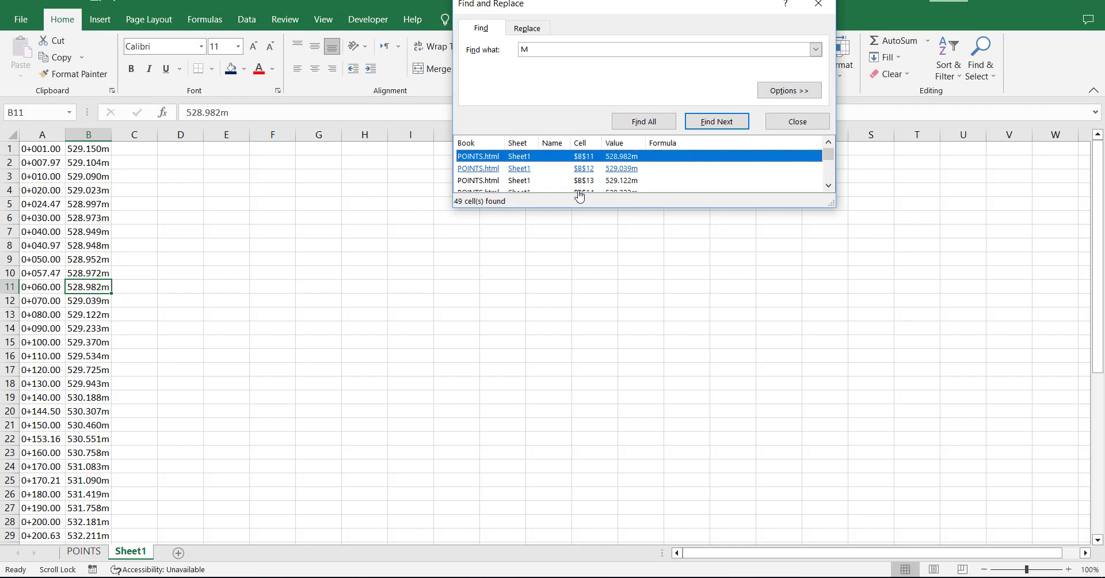
pyautogui.click(527, 28)
pyautogui.click(492, 122)
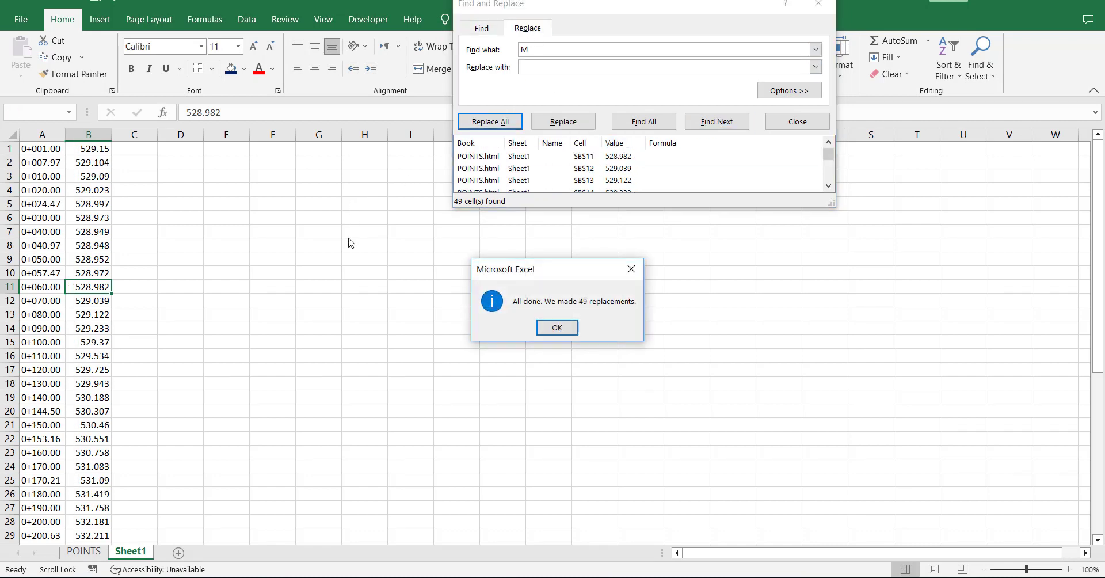
pyautogui.click(557, 327)
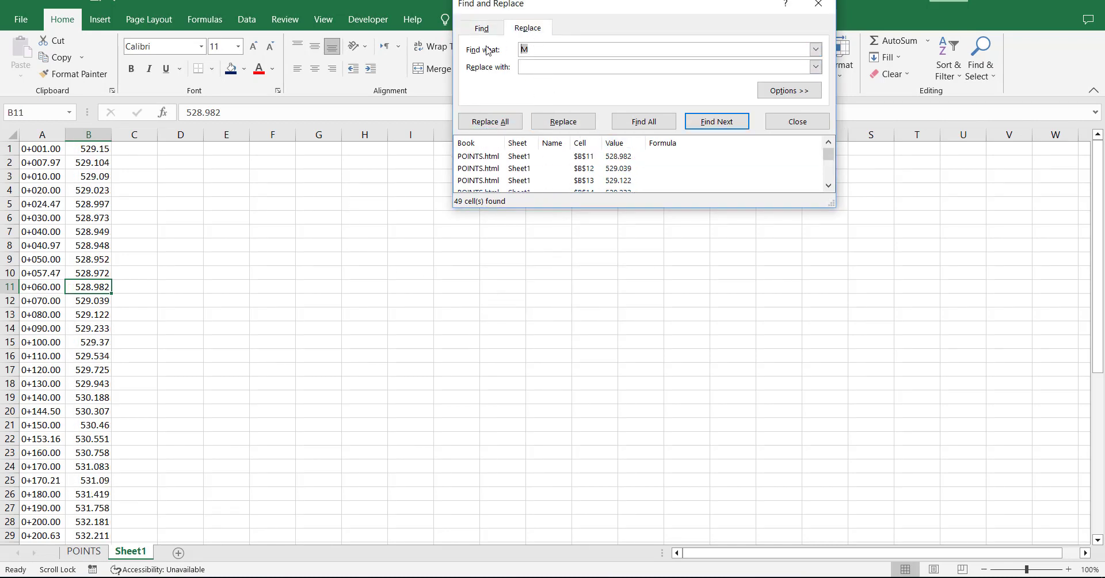
pyautogui.click(495, 122)
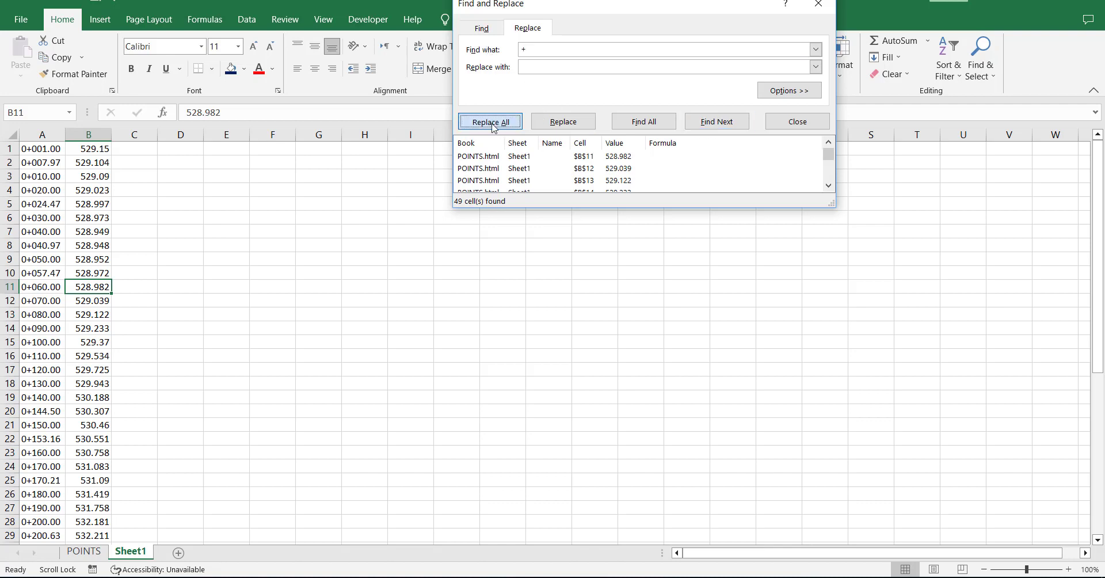
pyautogui.click(558, 327)
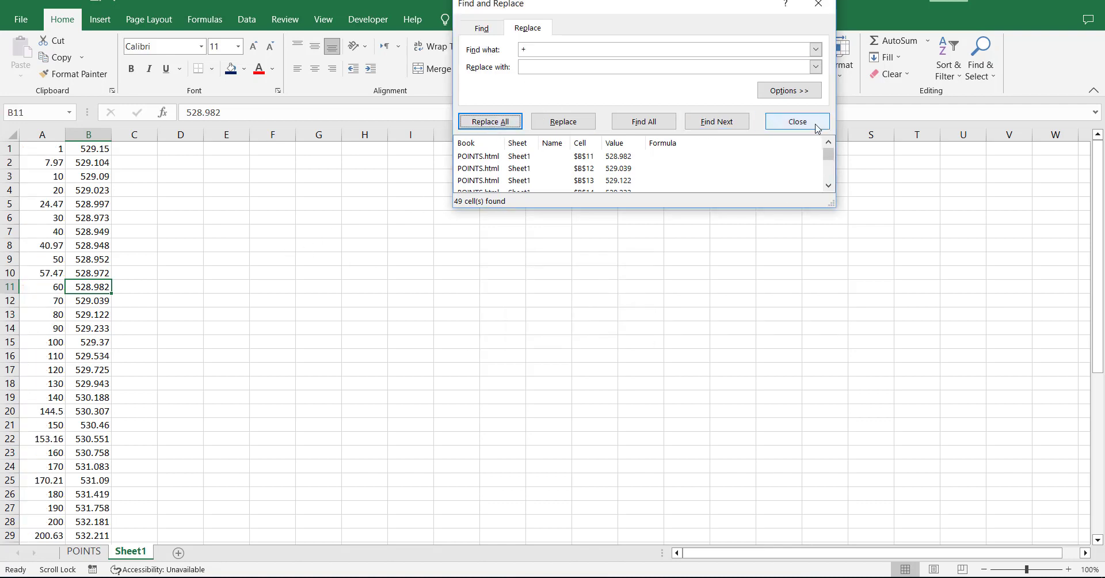
pyautogui.click(797, 122)
pyautogui.click(52, 150)
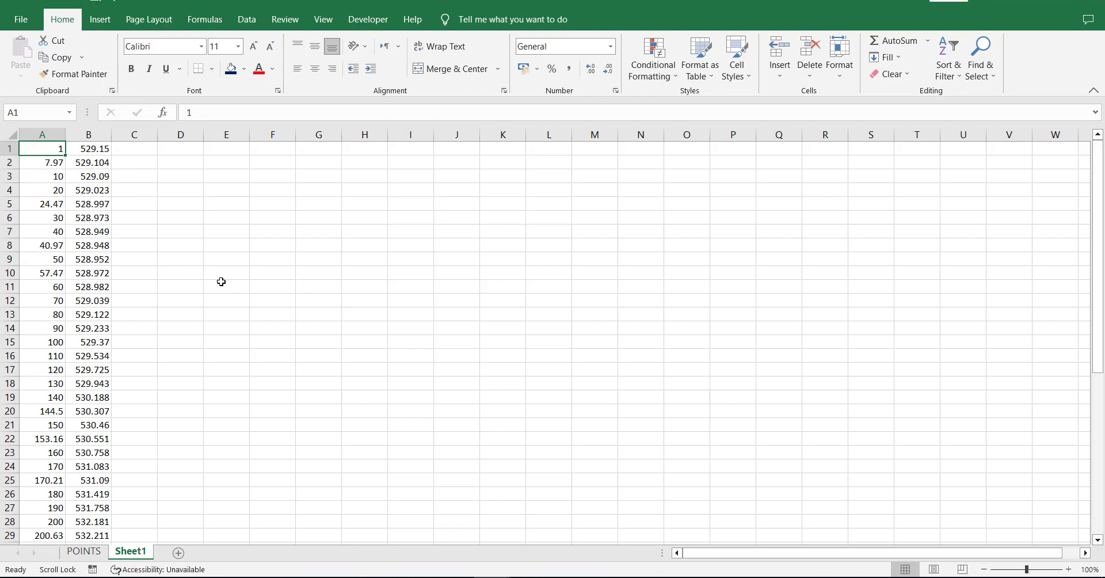
# Step: Copy the 49 station values in A1:A49 of the POINTS sheet
pyautogui.hotkey('ctrl', 'shift', 'Down')
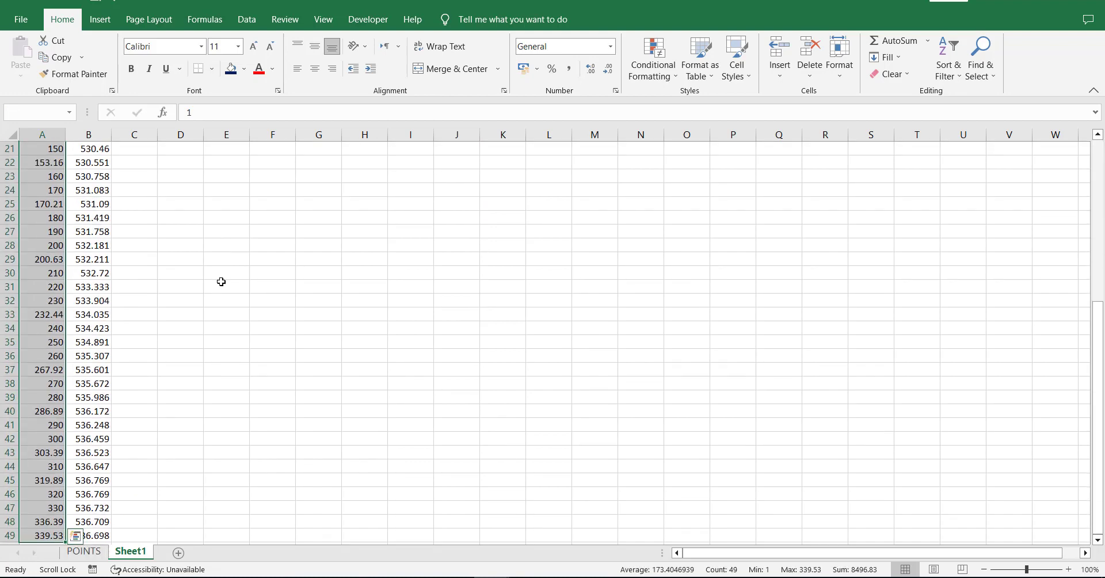
pyautogui.hotkey('ctrl', 'c')
pyautogui.rightClick(32, 212)
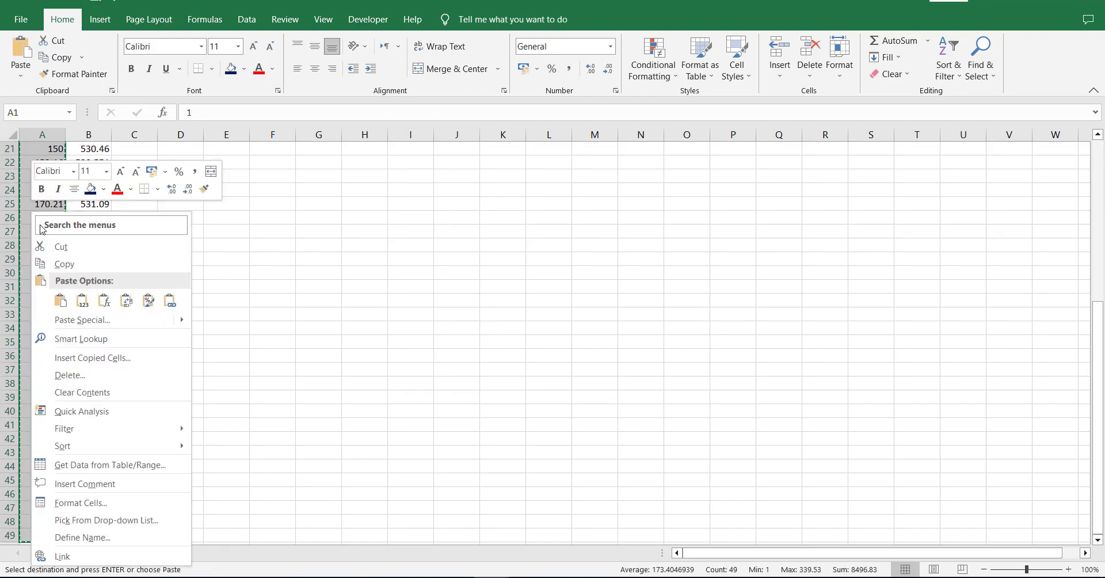
pyautogui.click(66, 266)
pyautogui.scroll(7, 271, 474)
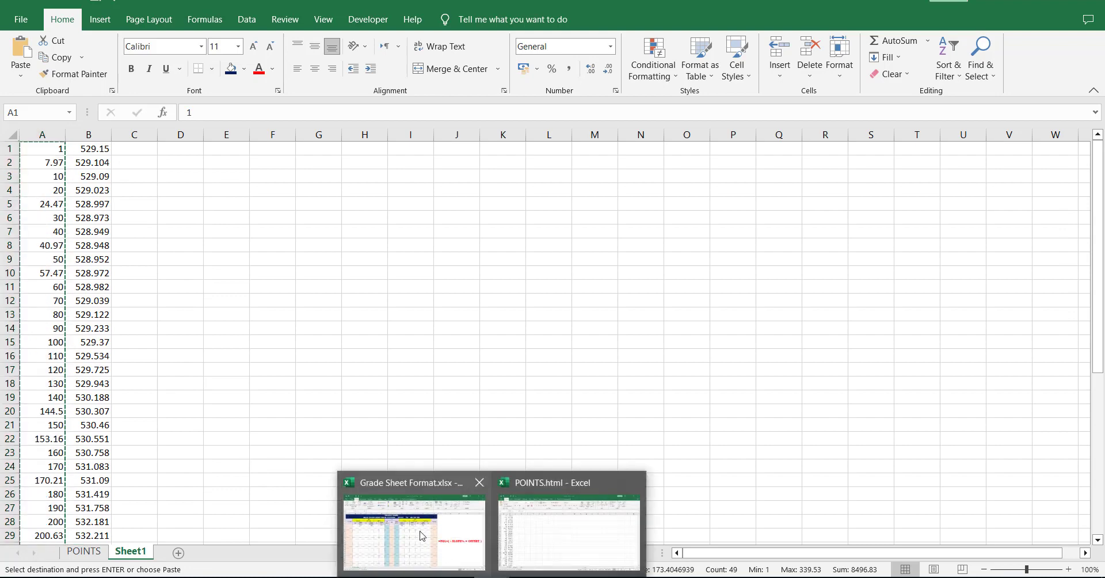
# Step: Paste the stations into cell A6 under STATION in the Grade Sheet Format workbook
pyautogui.click(422, 535)
pyautogui.click(51, 225)
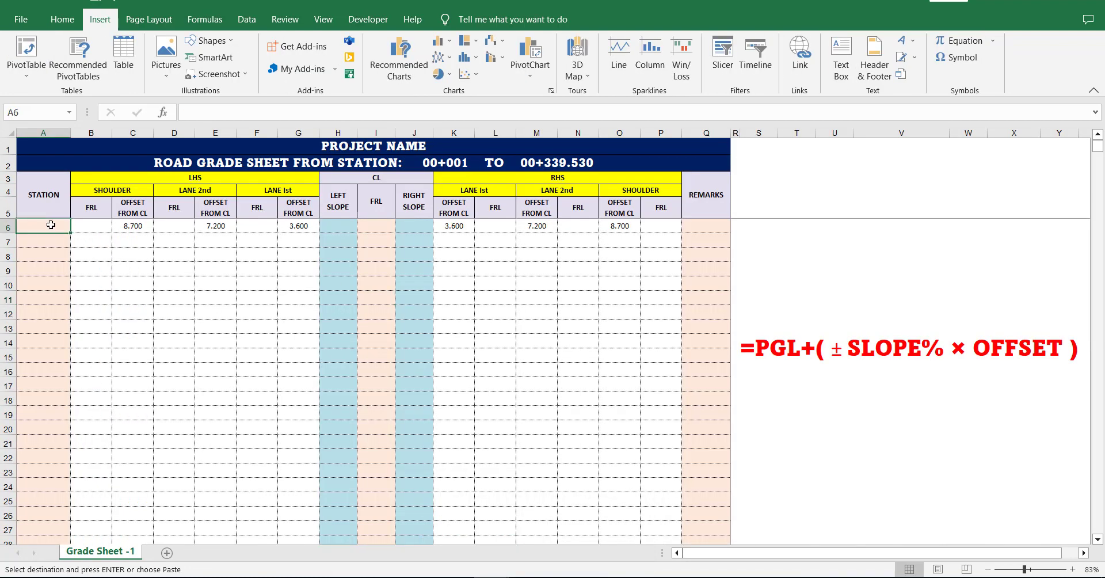
pyautogui.rightClick(51, 225)
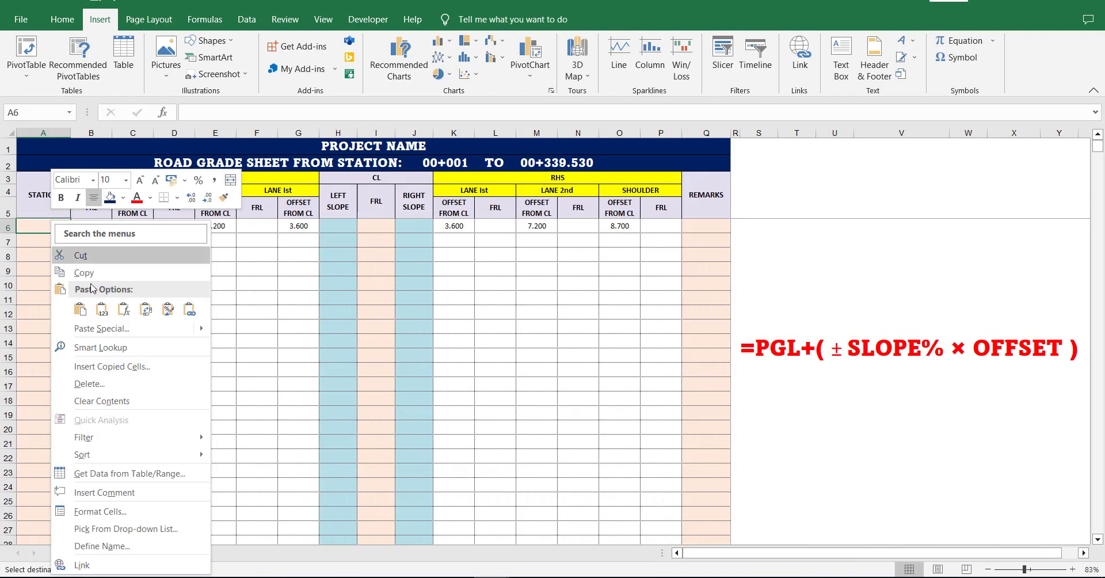
pyautogui.click(103, 313)
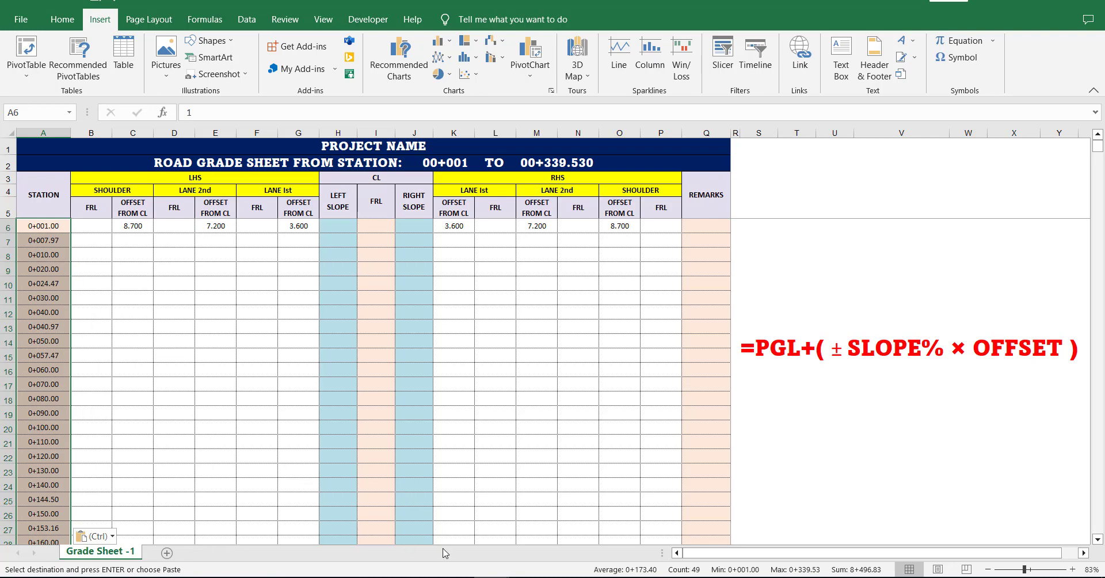
# Step: Copy the elevation values B1:B49 from the POINTS sheet
pyautogui.click(569, 521)
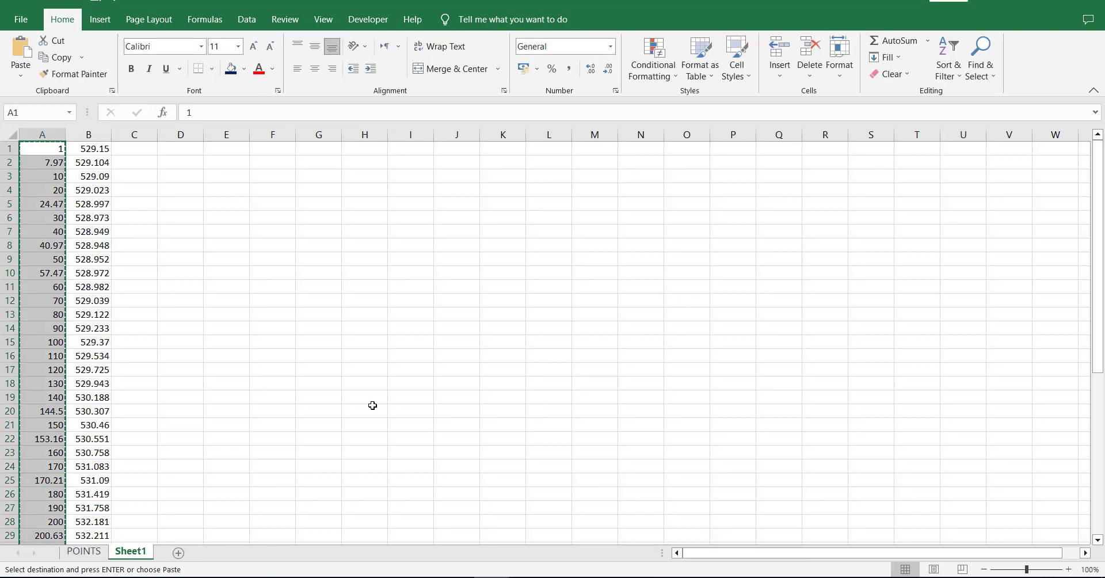
pyautogui.click(109, 151)
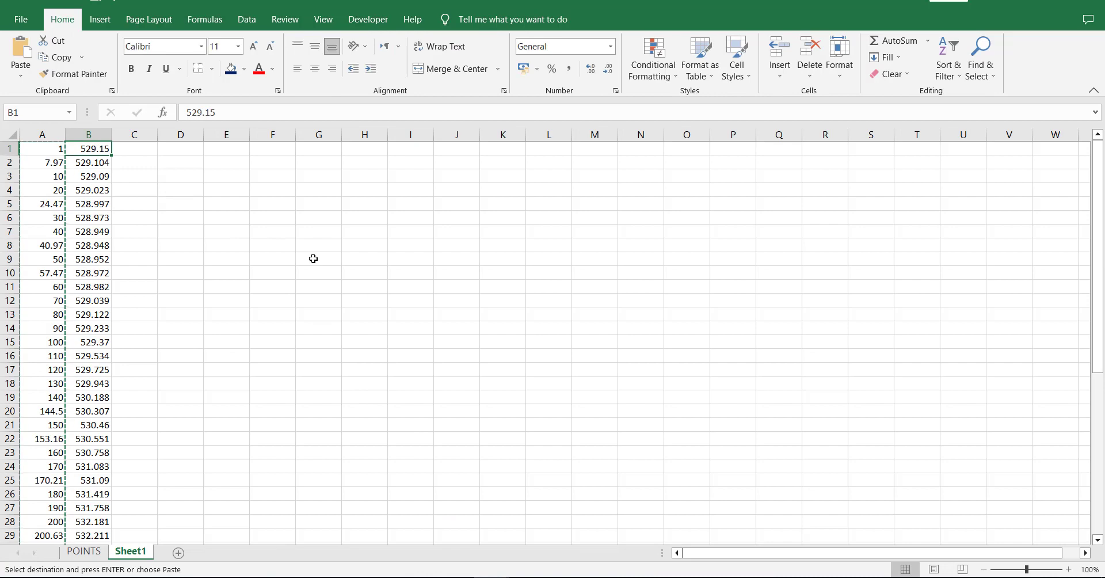
pyautogui.hotkey('ctrl', 'shift', 'Down')
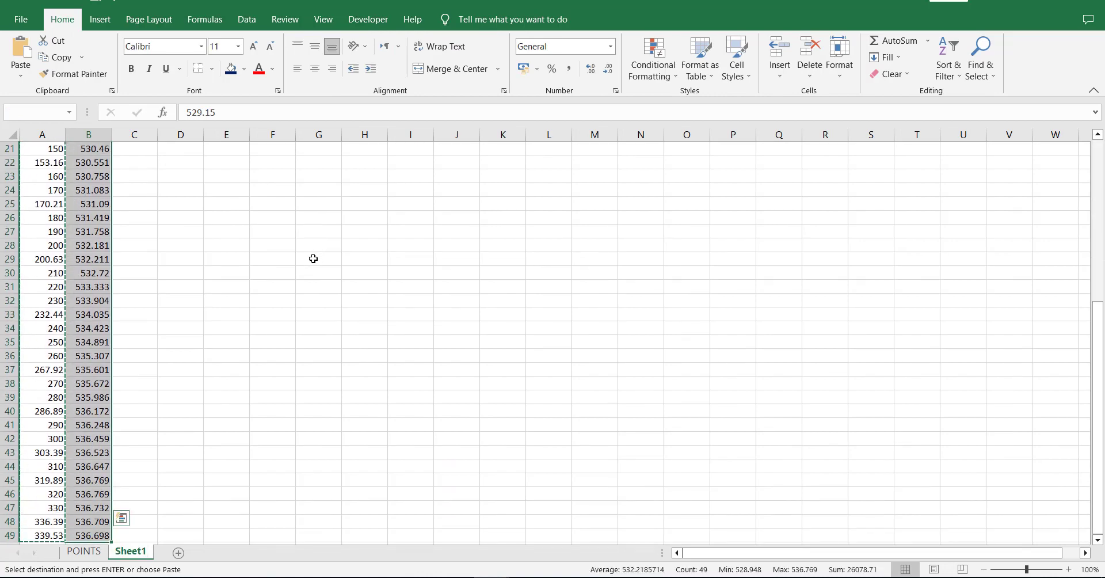
pyautogui.hotkey('ctrl', 'q')
pyautogui.press('Escape')
# Step: Paste the elevations at grade sheet cell I6, then open STATION & SLOPE LEFT.csv
pyautogui.click(412, 520)
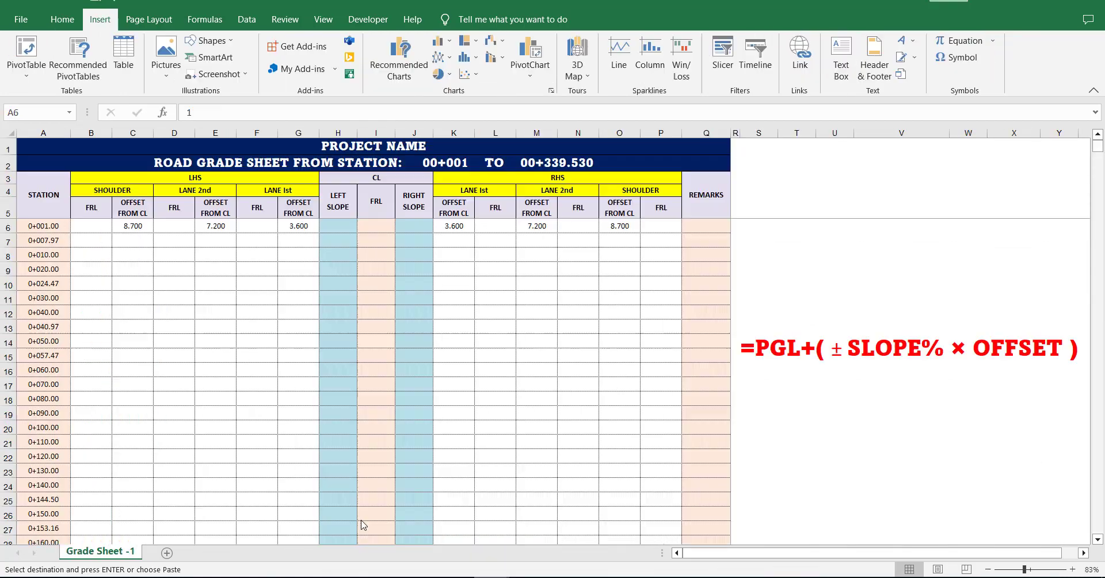
pyautogui.click(382, 229)
pyautogui.rightClick(383, 228)
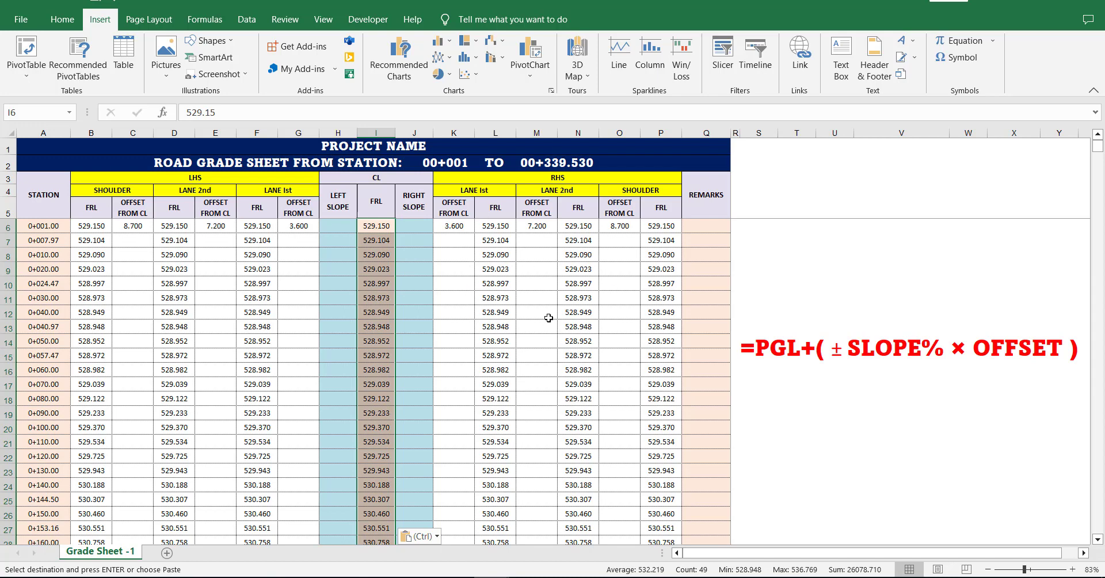
pyautogui.hotkey('alt', 'Tab')
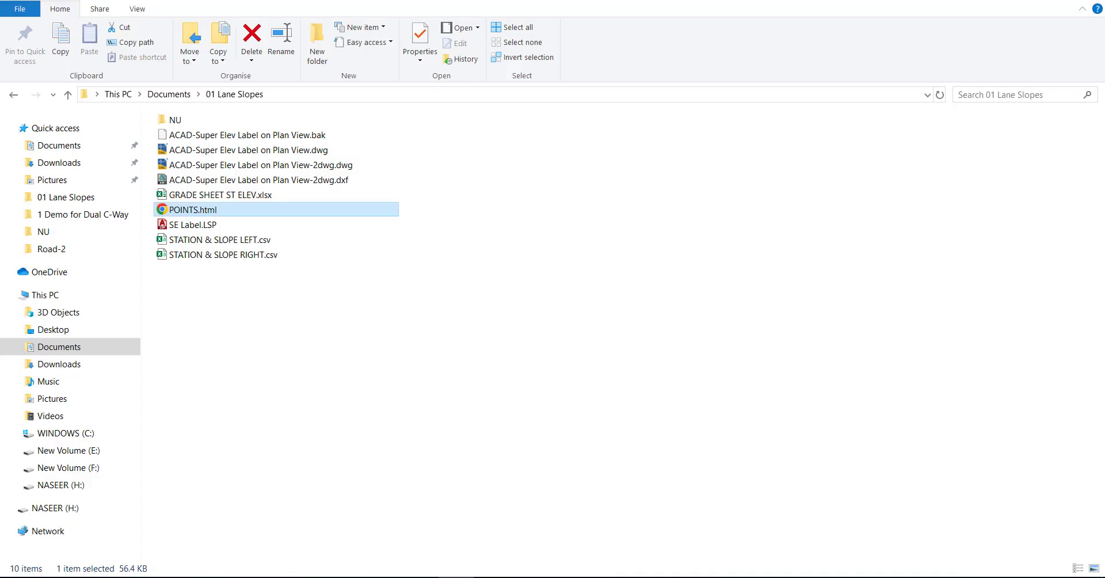
pyautogui.doubleClick(276, 239)
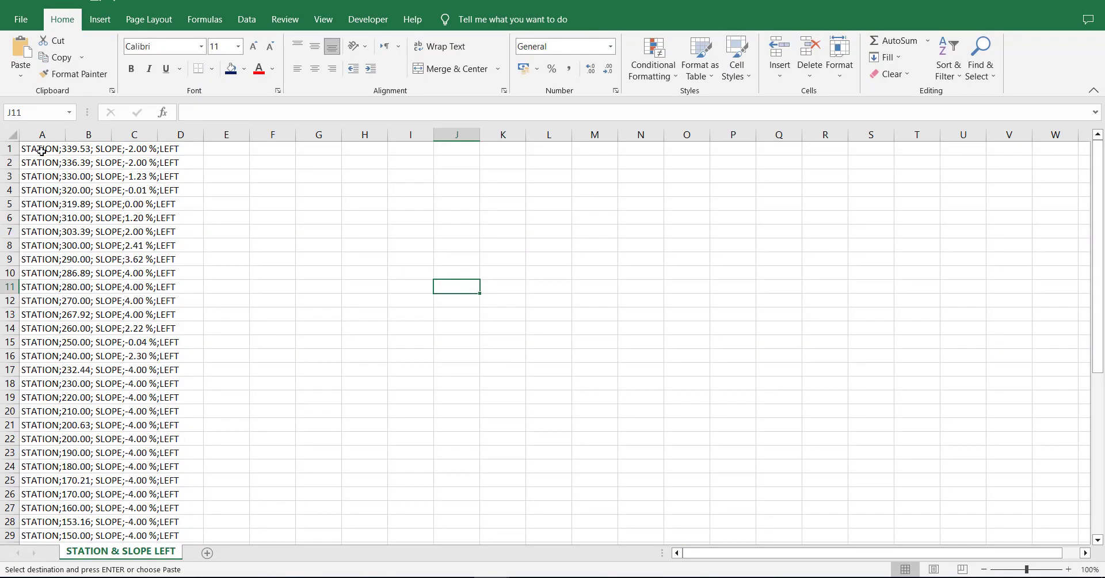
# Step: Split column A records into separate columns with delimited Text to Columns
pyautogui.click(41, 151)
pyautogui.hotkey('ctrl', 'shift', 'Down')
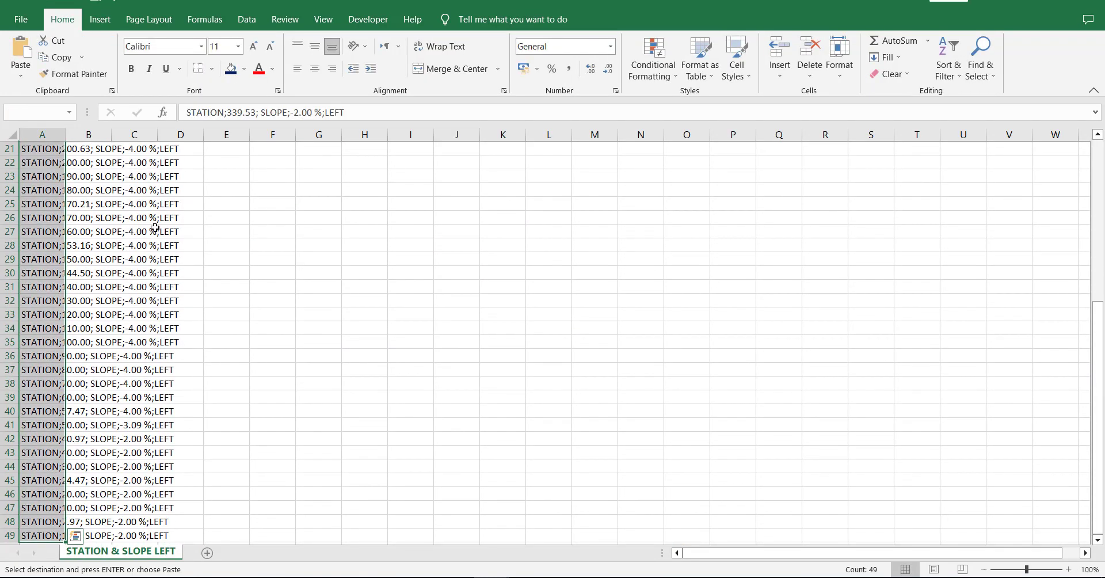
pyautogui.click(246, 19)
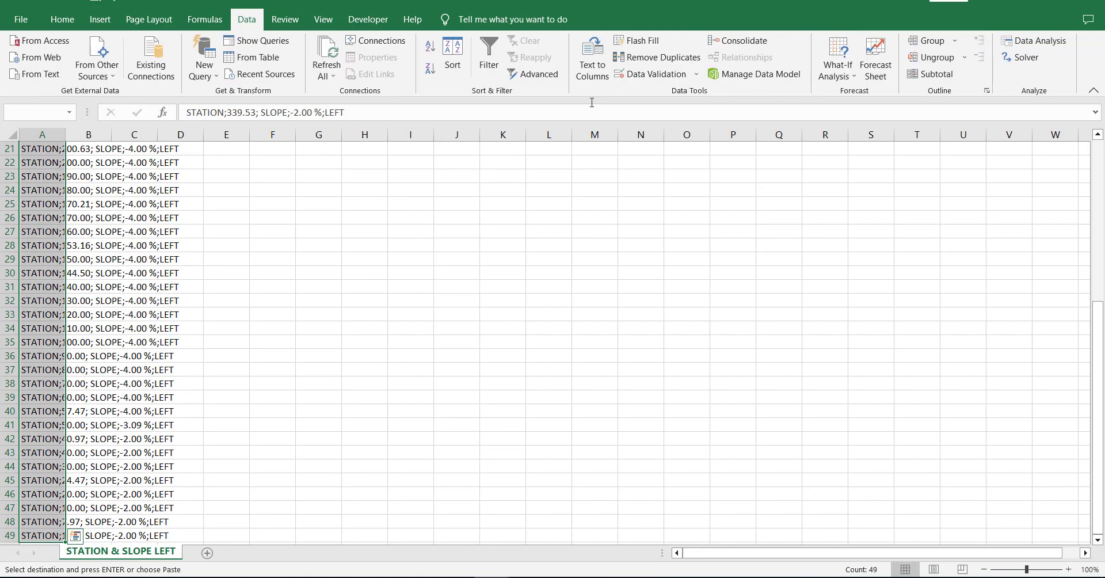
pyautogui.click(593, 64)
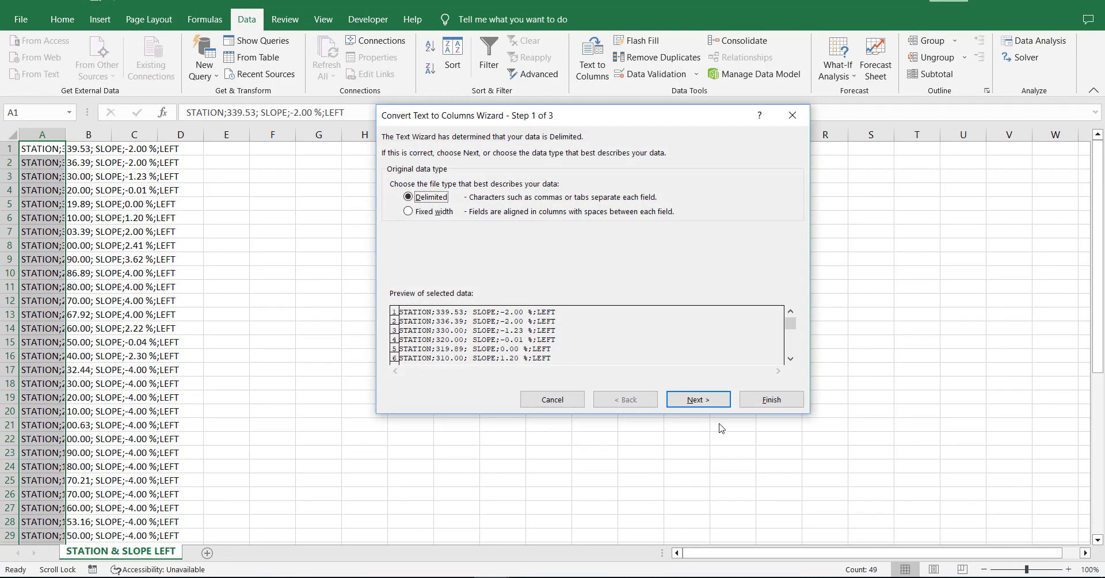
pyautogui.click(703, 398)
pyautogui.click(715, 399)
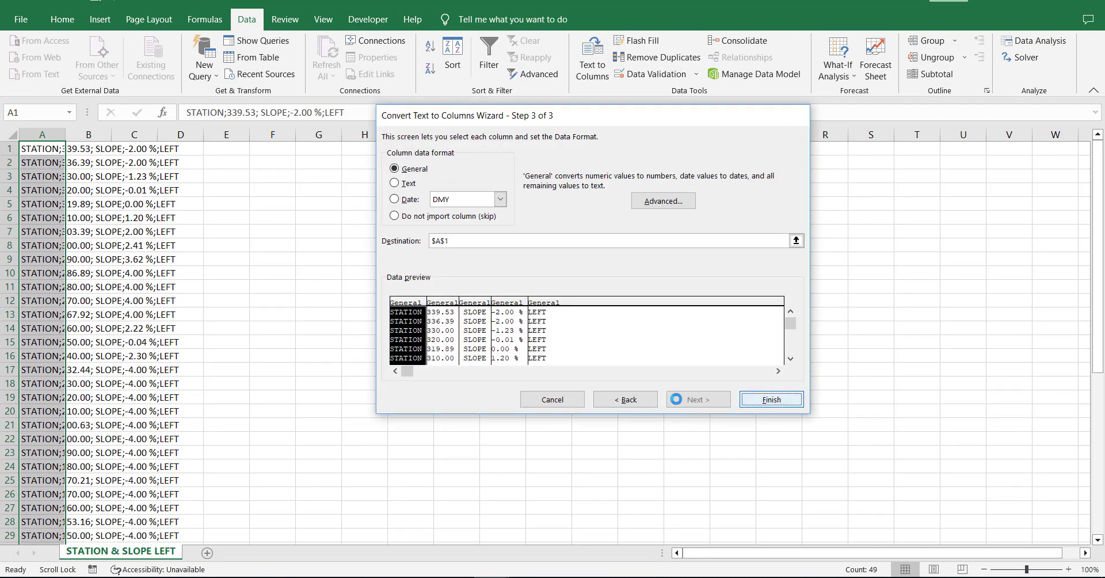
pyautogui.press('Return')
pyautogui.click(436, 340)
# Step: Select the station values B1 through B49
pyautogui.click(91, 149)
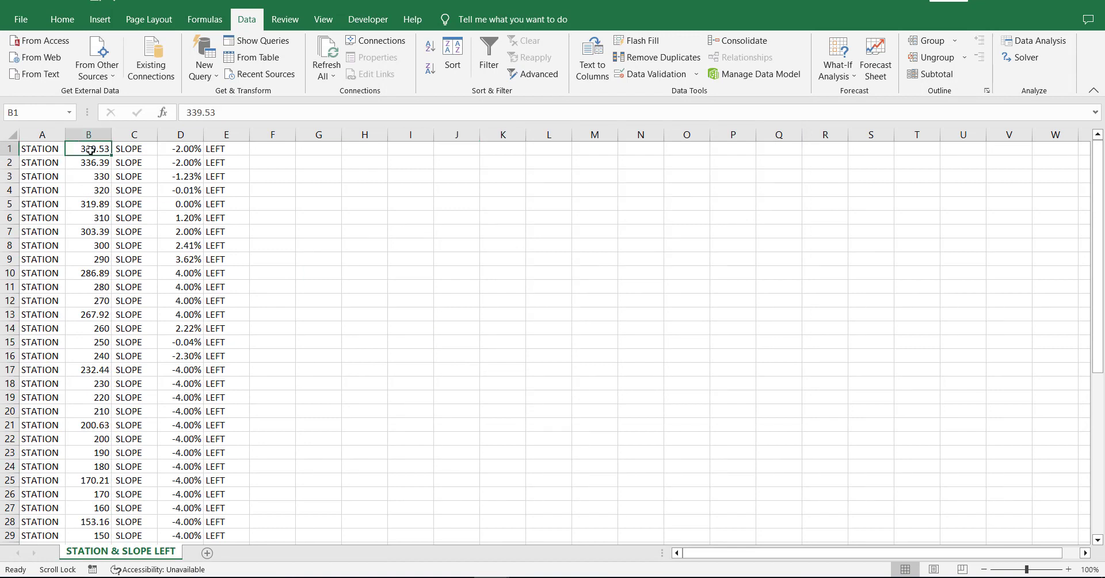
pyautogui.scroll(-10, 91, 150)
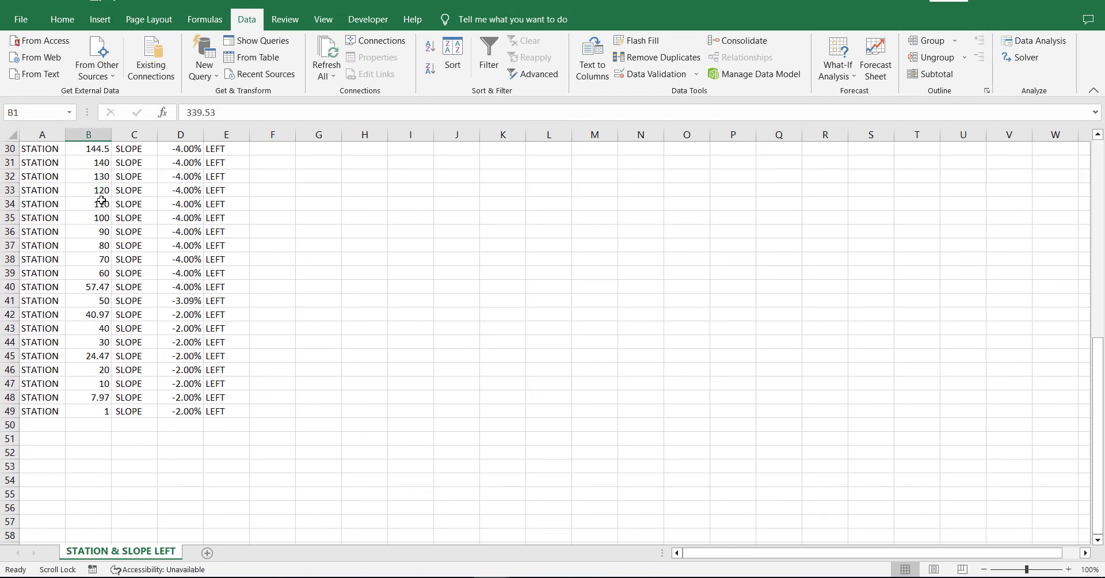
pyautogui.click(98, 416)
pyautogui.hotkey('ctrl', 'shift', 'Up')
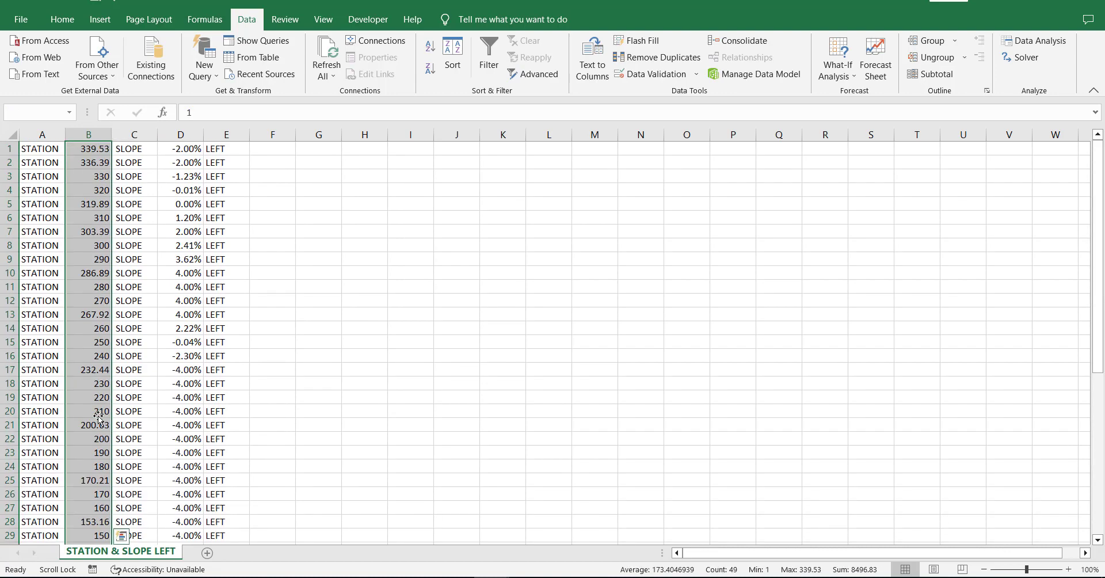
# Step: Sort the left-slope table smallest to largest by station, expanding the selection
pyautogui.click(62, 19)
pyautogui.click(936, 80)
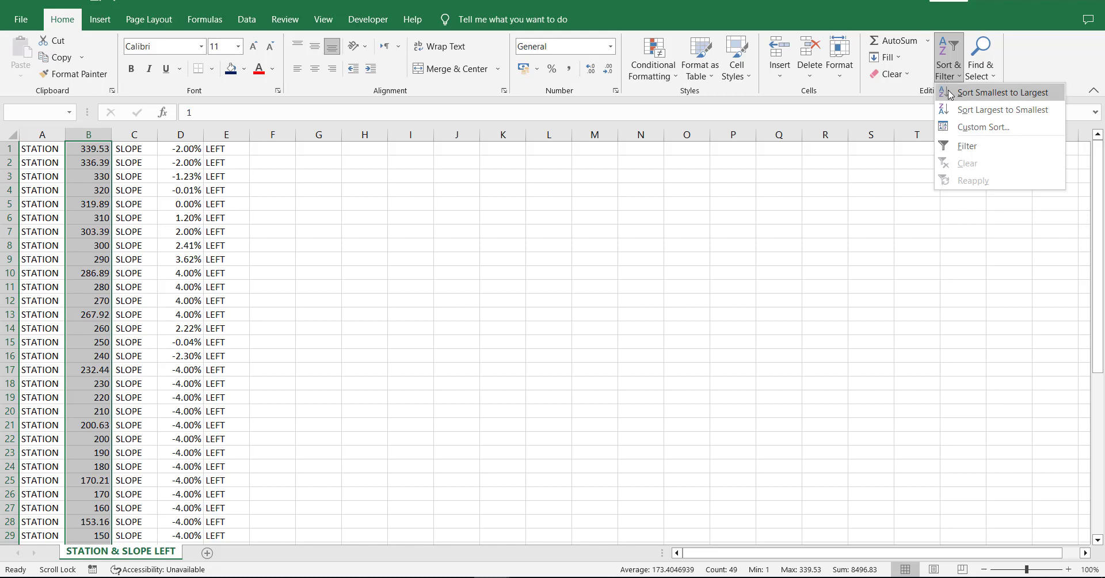
pyautogui.click(967, 91)
pyautogui.click(645, 310)
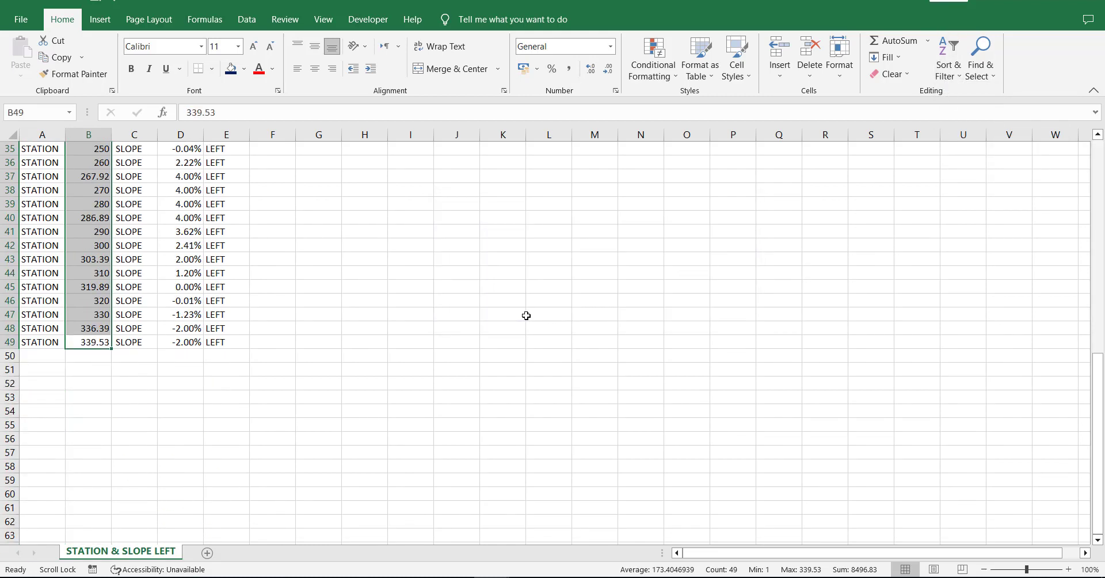
pyautogui.click(410, 314)
pyautogui.press('Down')
pyautogui.press('Down')
pyautogui.press('Down')
pyautogui.scroll(8, 255, 262)
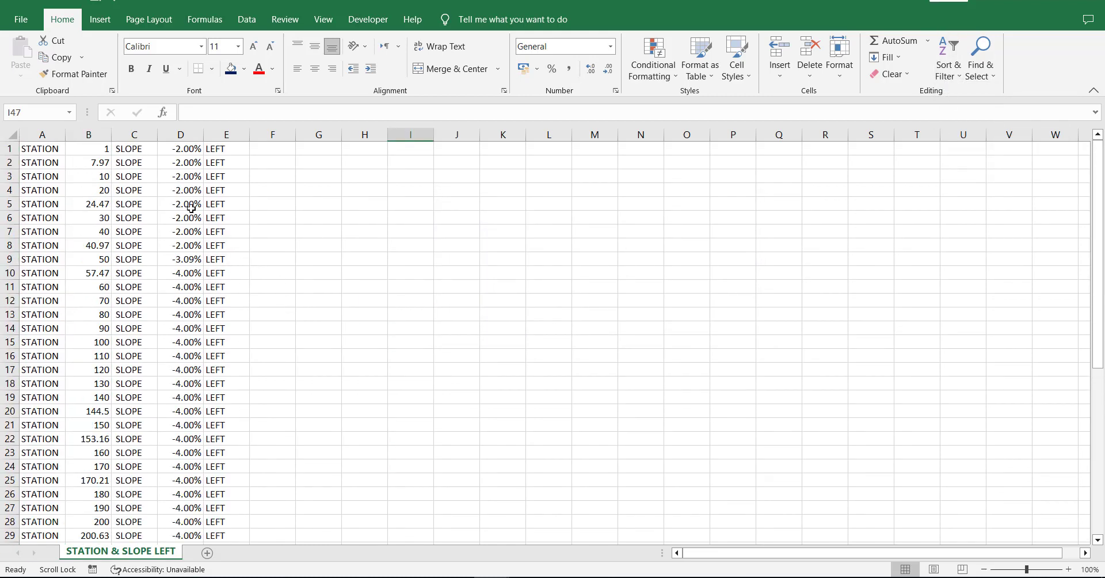
# Step: Copy the slope percentages D1:D49 and return to the grade sheet workbook
pyautogui.click(182, 151)
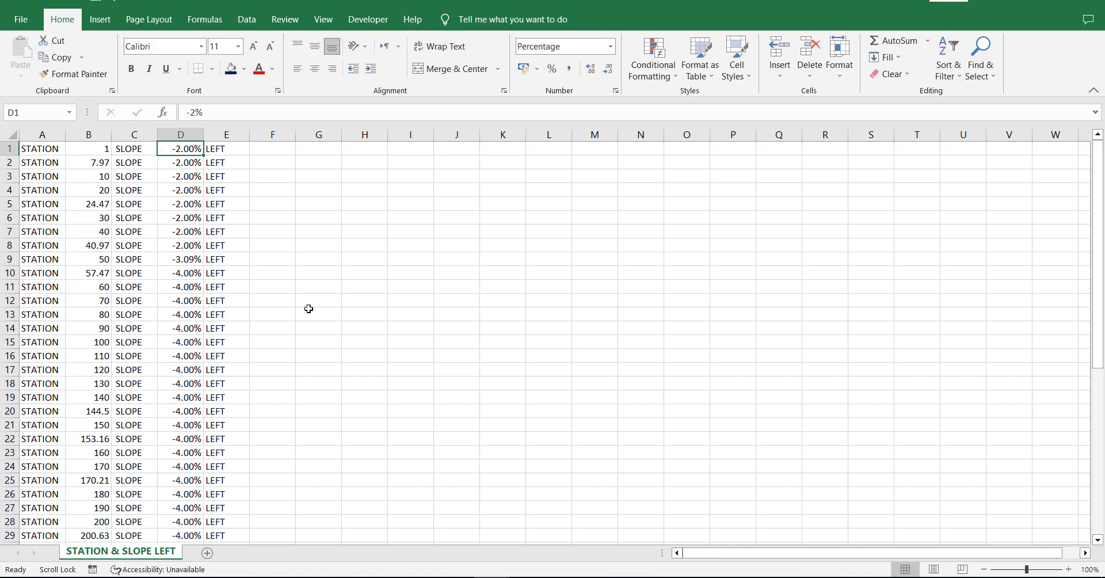
pyautogui.hotkey('ctrl', 'shift', 'Down')
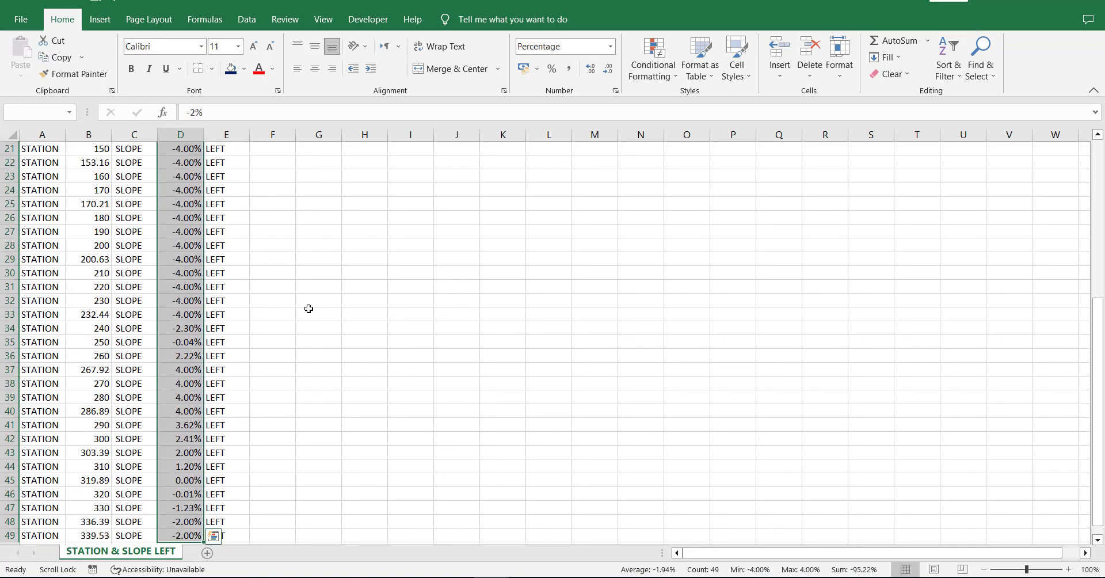
pyautogui.hotkey('ctrl', 'c')
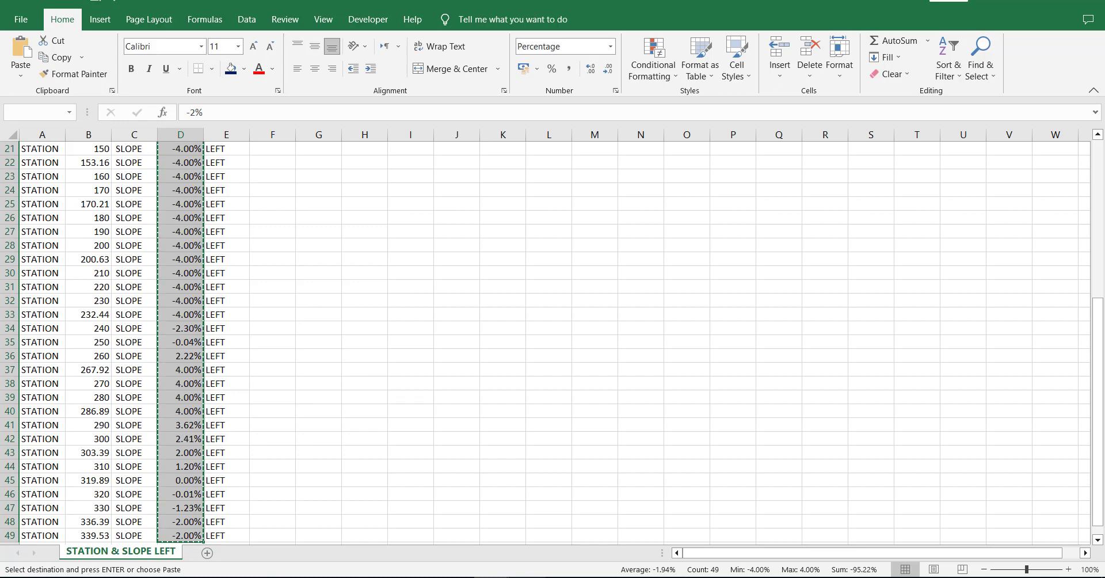
pyautogui.click(369, 541)
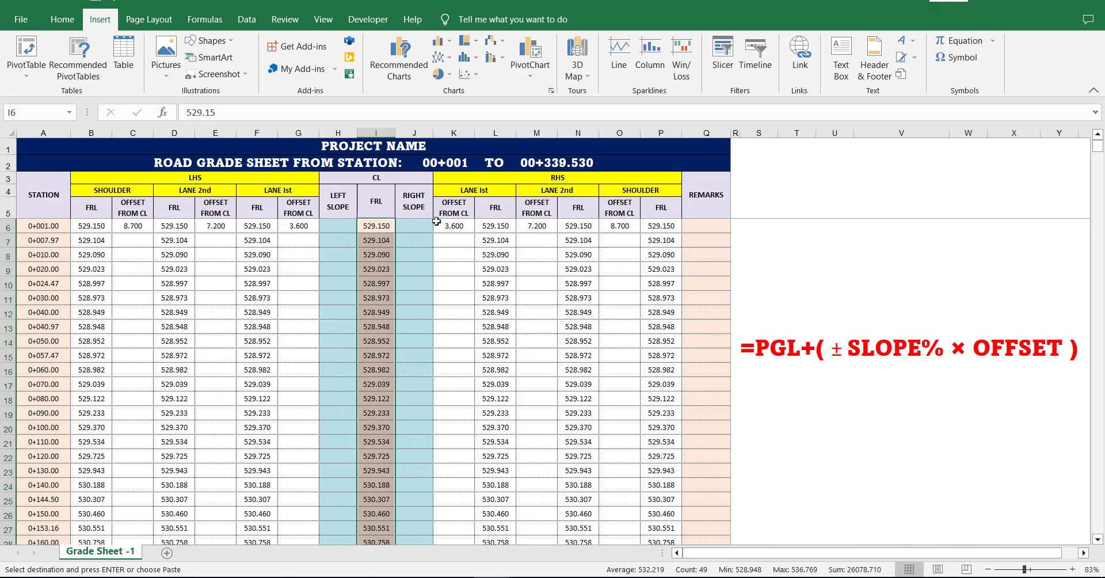
# Step: Paste the sorted slope values into the grade sheet's LEFT SLOPE column at H6, then return to STATION & SLOPE LEFT
pyautogui.click(419, 225)
pyautogui.rightClick(420, 225)
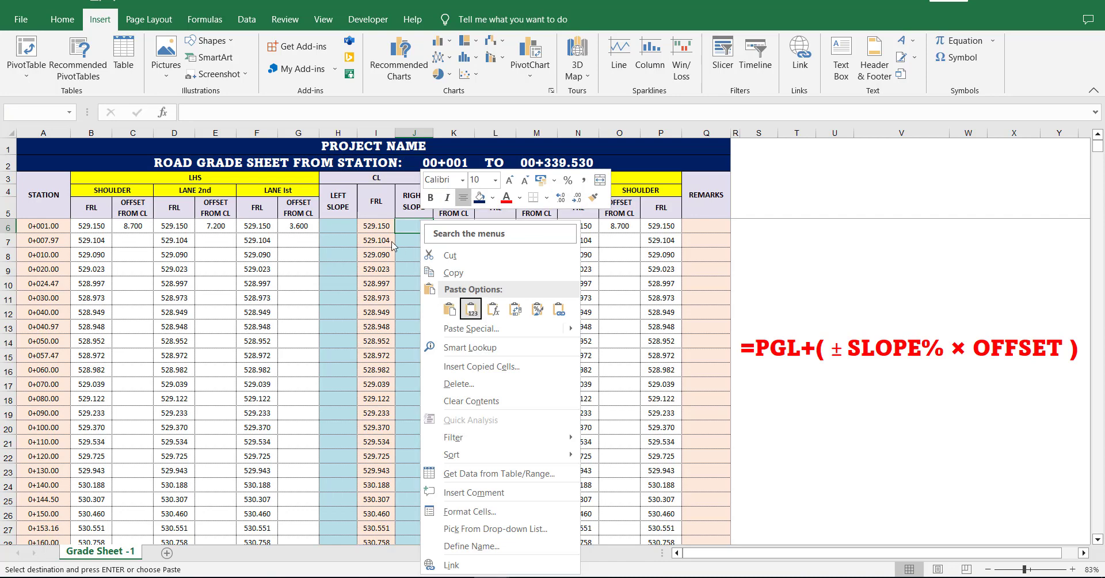
pyautogui.click(353, 233)
pyautogui.click(341, 225)
pyautogui.rightClick(341, 225)
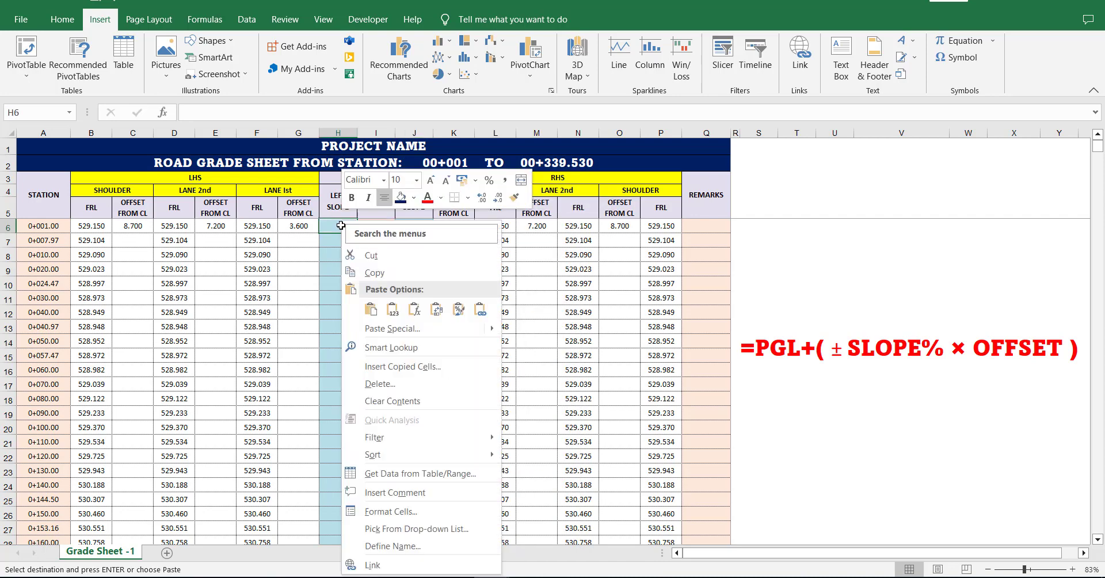
pyautogui.click(394, 309)
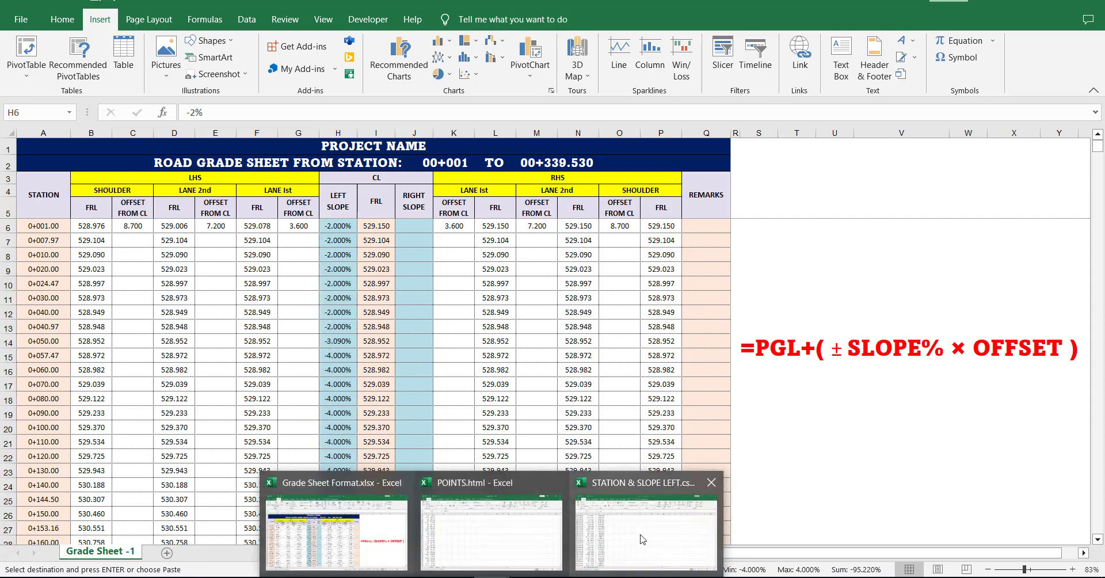
pyautogui.click(639, 536)
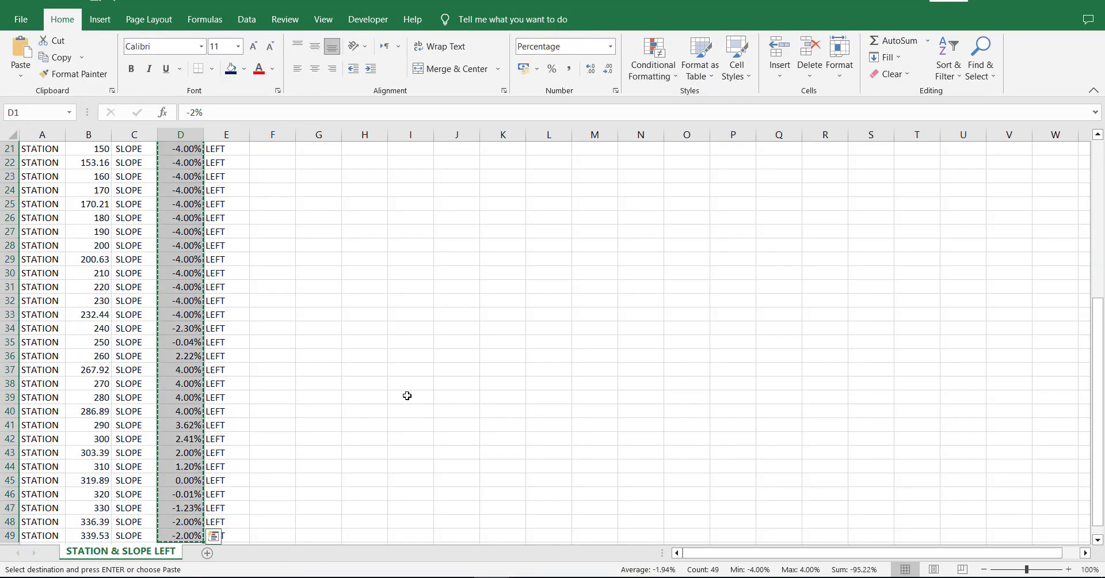
# Step: Open STATION & SLOPE RIGHT.csv and select its records from A1 down to row 49
pyautogui.hotkey('alt', 'Tab')
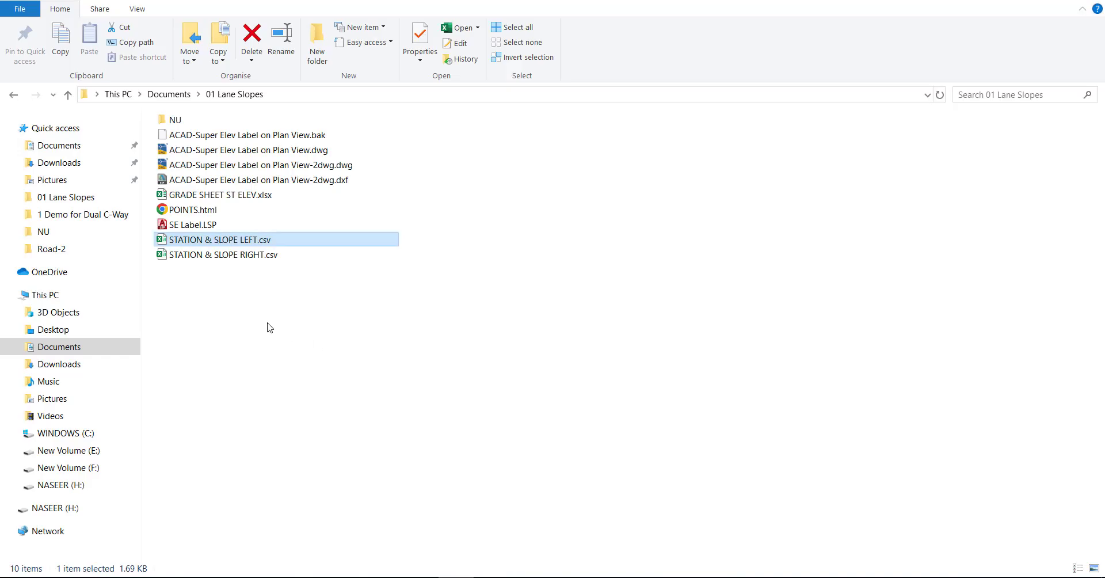
pyautogui.doubleClick(233, 255)
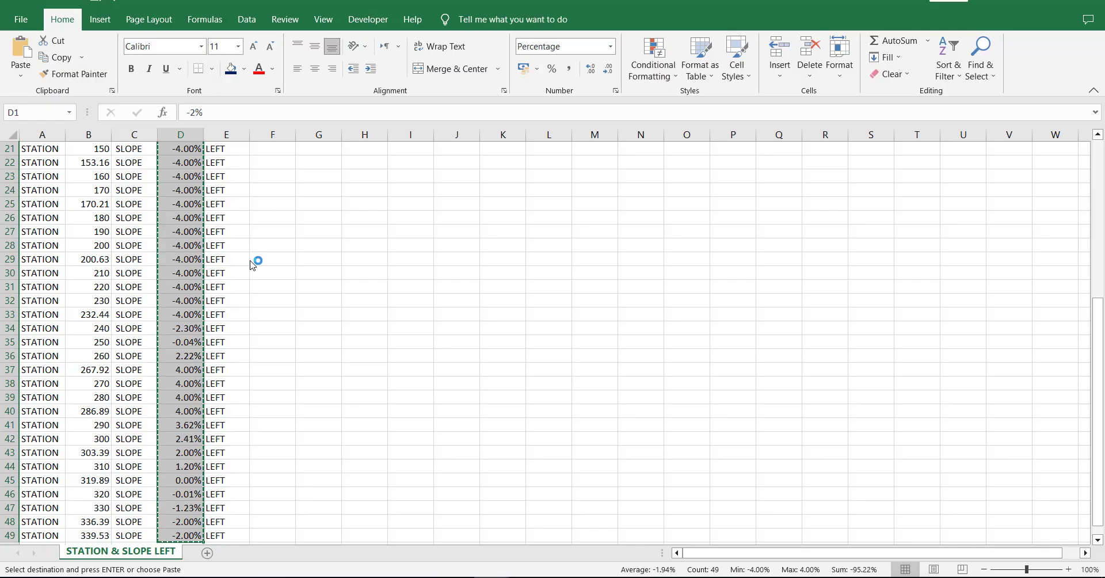
pyautogui.click(379, 230)
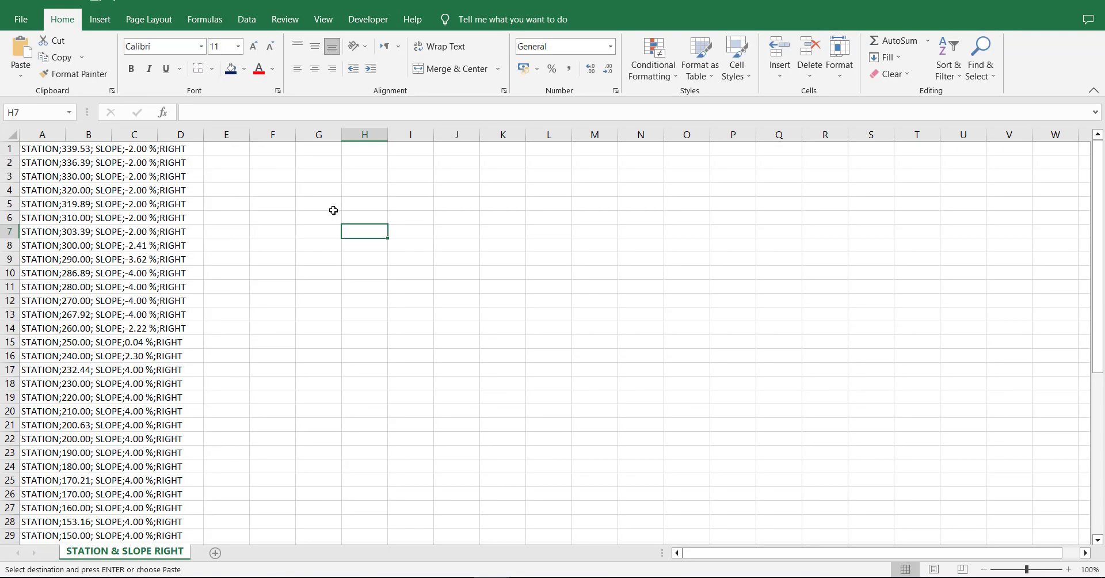
pyautogui.click(31, 152)
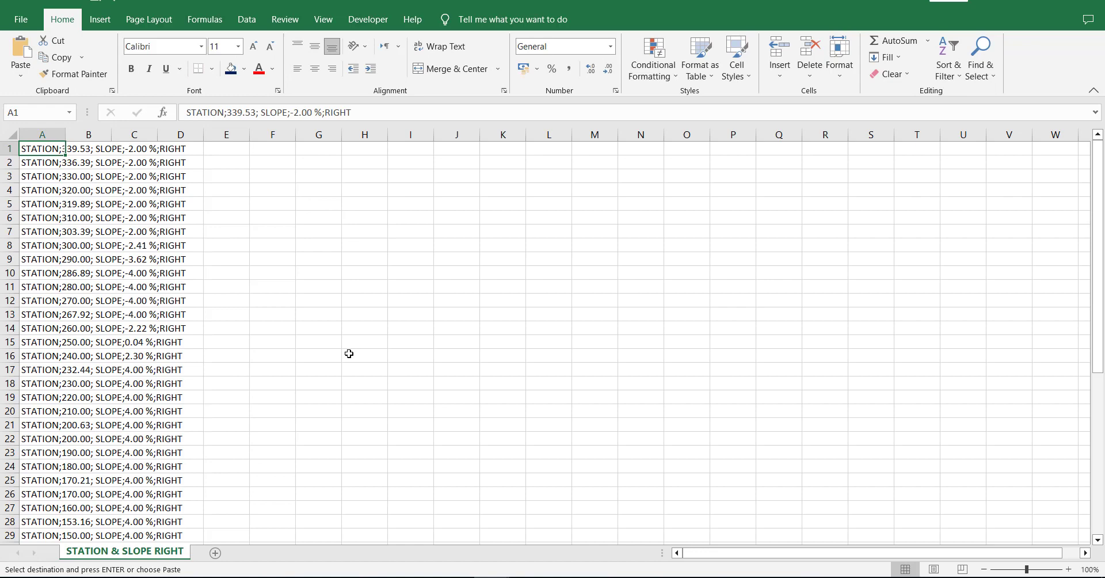
pyautogui.hotkey('ctrl', 'shift', 'Down')
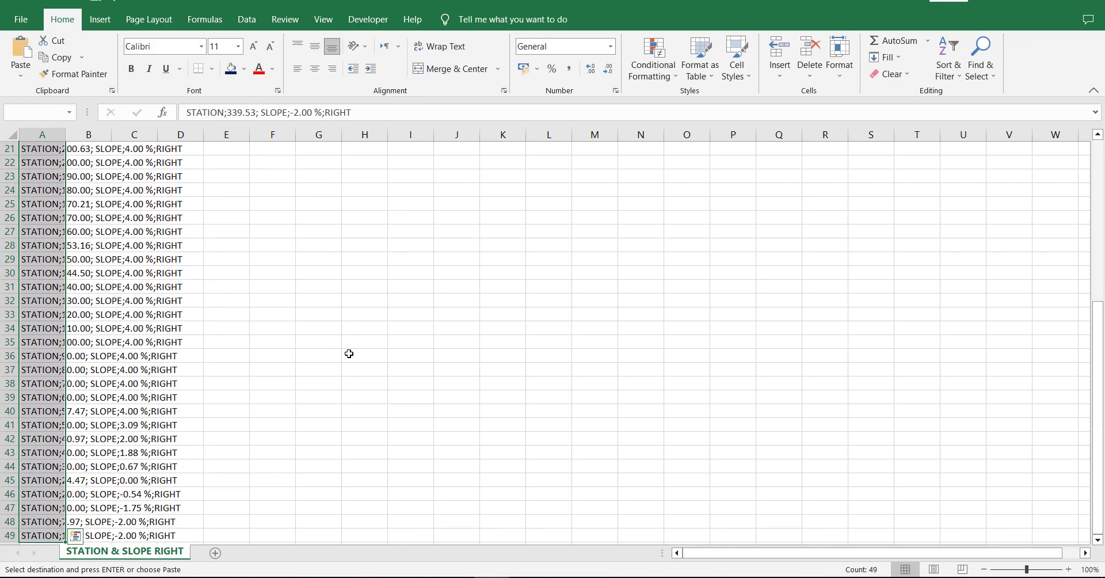
# Step: Split the combined text with Text to Columns into label, station, label, slope and side columns A–E
pyautogui.click(247, 19)
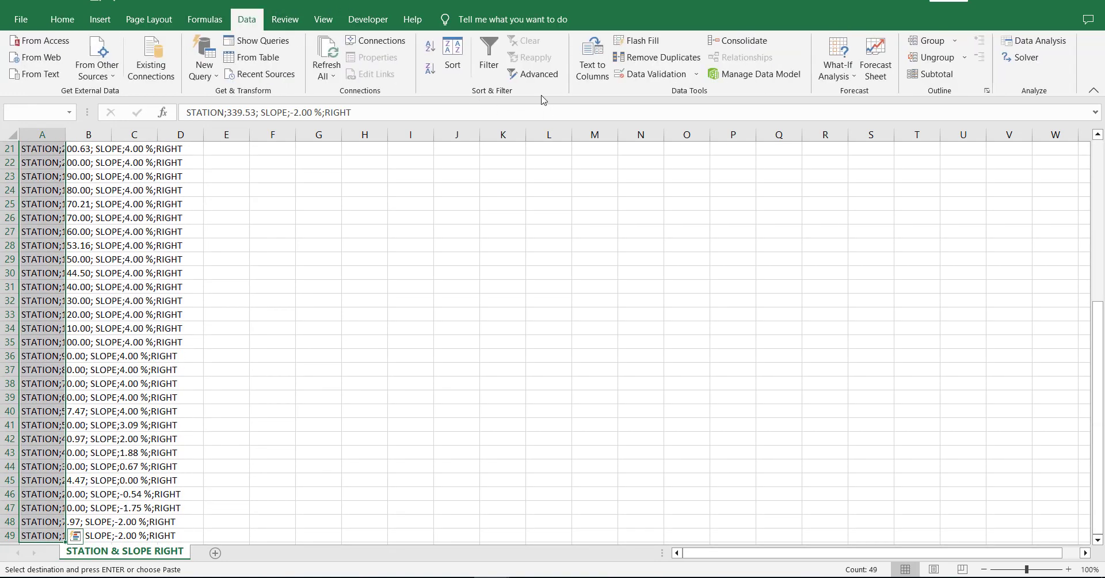
pyautogui.click(593, 69)
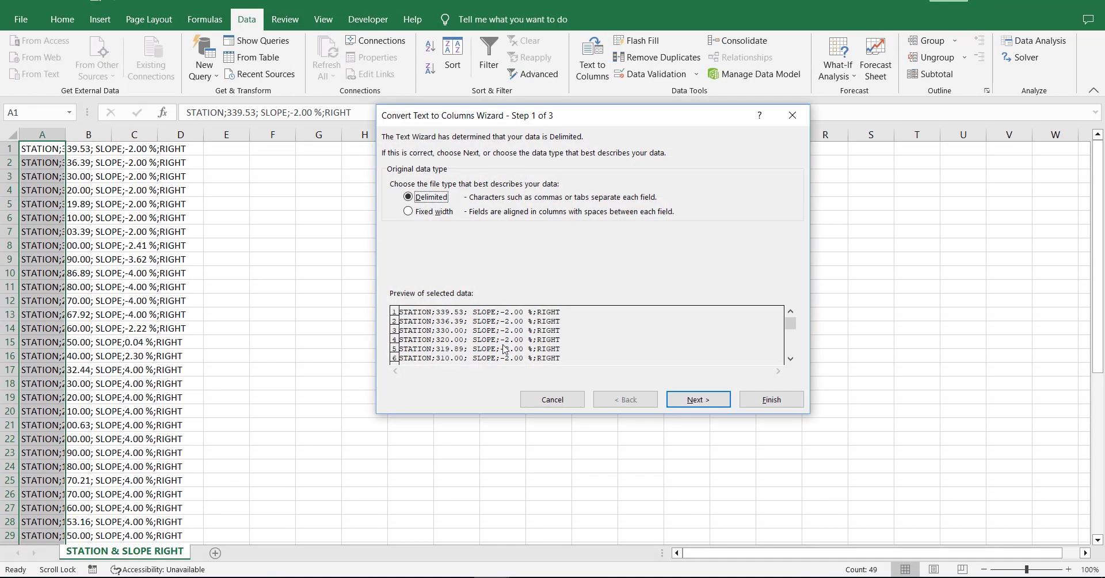
pyautogui.click(714, 402)
pyautogui.click(711, 400)
pyautogui.click(771, 399)
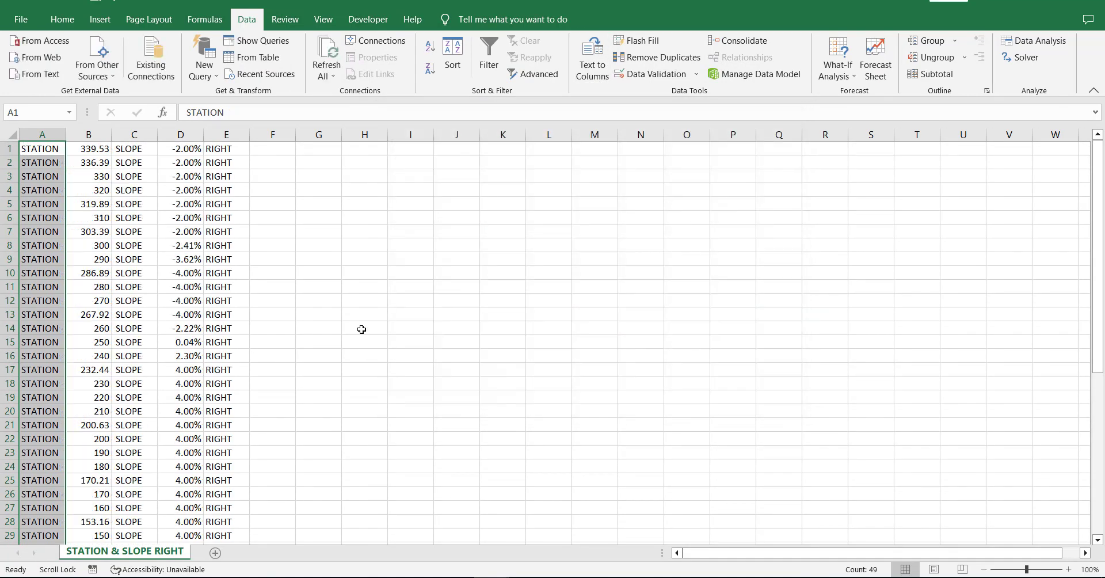
pyautogui.click(362, 328)
# Step: Select the station values in B1:B49
pyautogui.click(99, 147)
pyautogui.hotkey('ctrl', 'shift', 'Down')
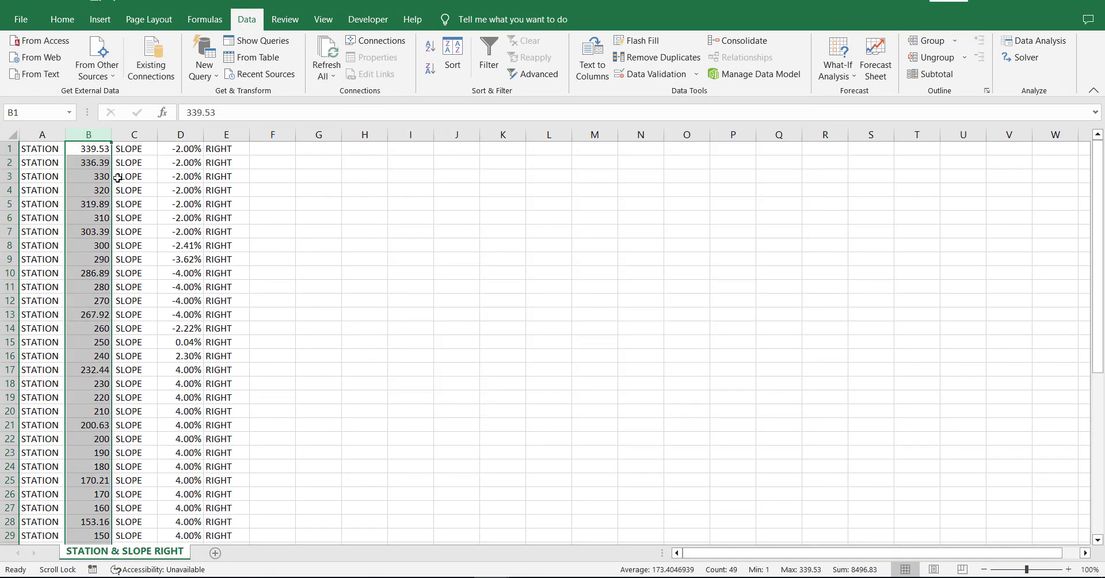
pyautogui.scroll(-6, 153, 244)
pyautogui.scroll(-7, 284, 350)
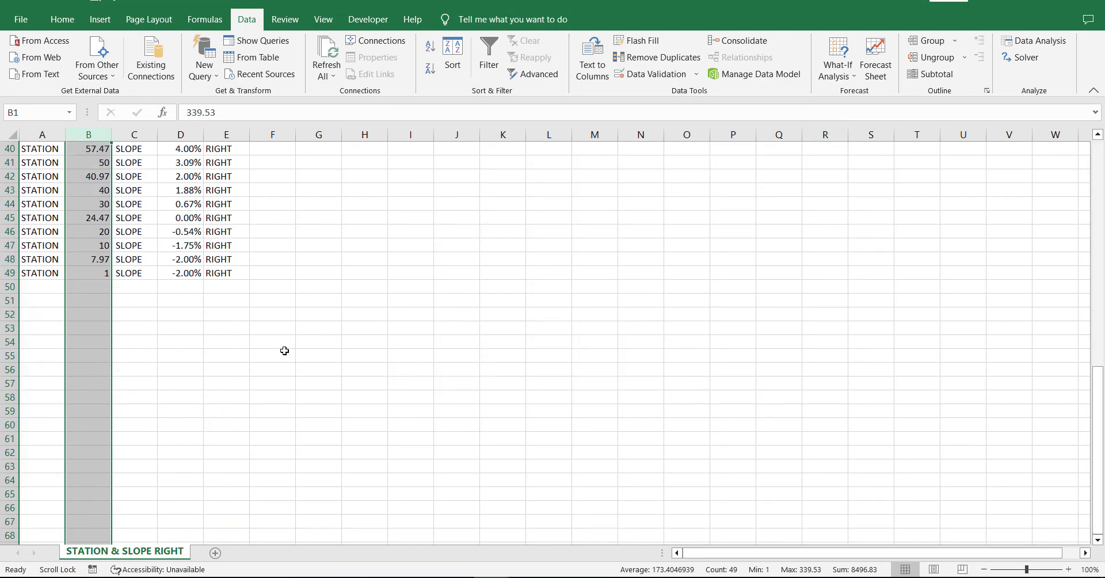
pyautogui.click(99, 273)
pyautogui.hotkey('ctrl', 'shift', 'Up')
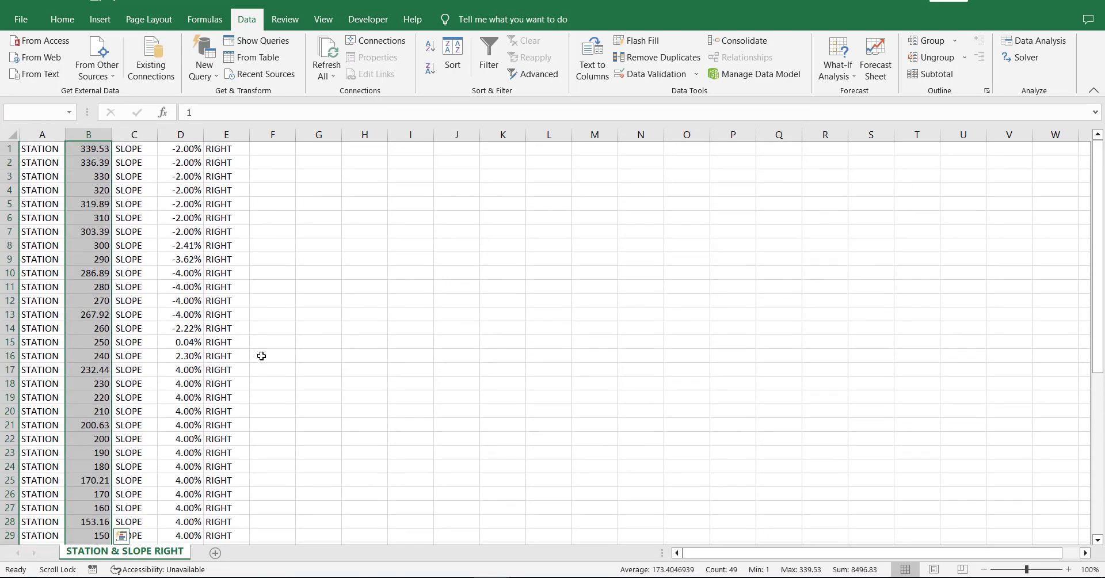
# Step: Sort the right-side rows by station smallest to largest, expanding the selection
pyautogui.click(62, 19)
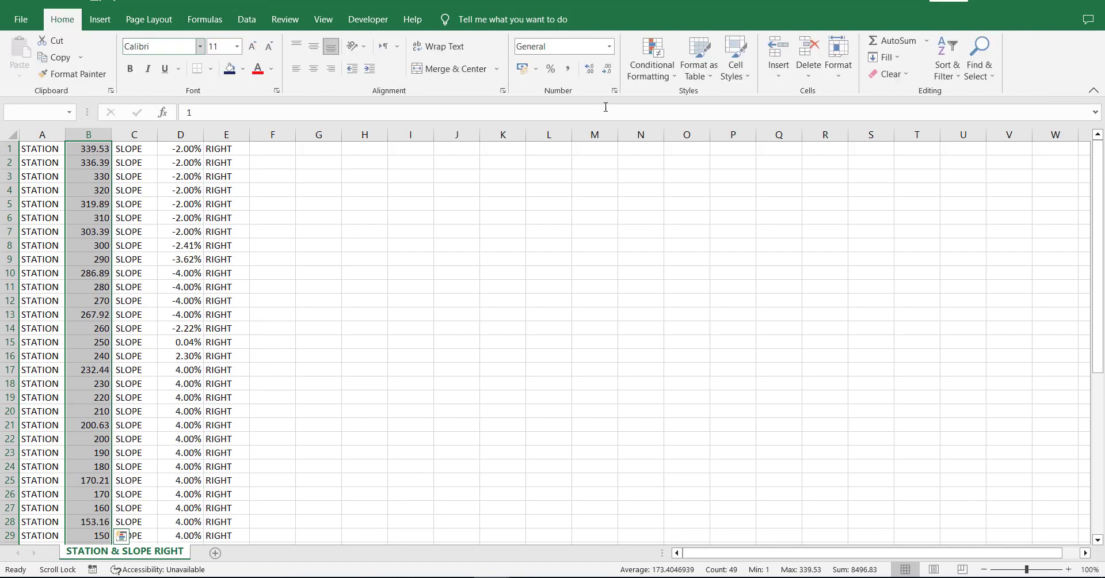
pyautogui.click(948, 71)
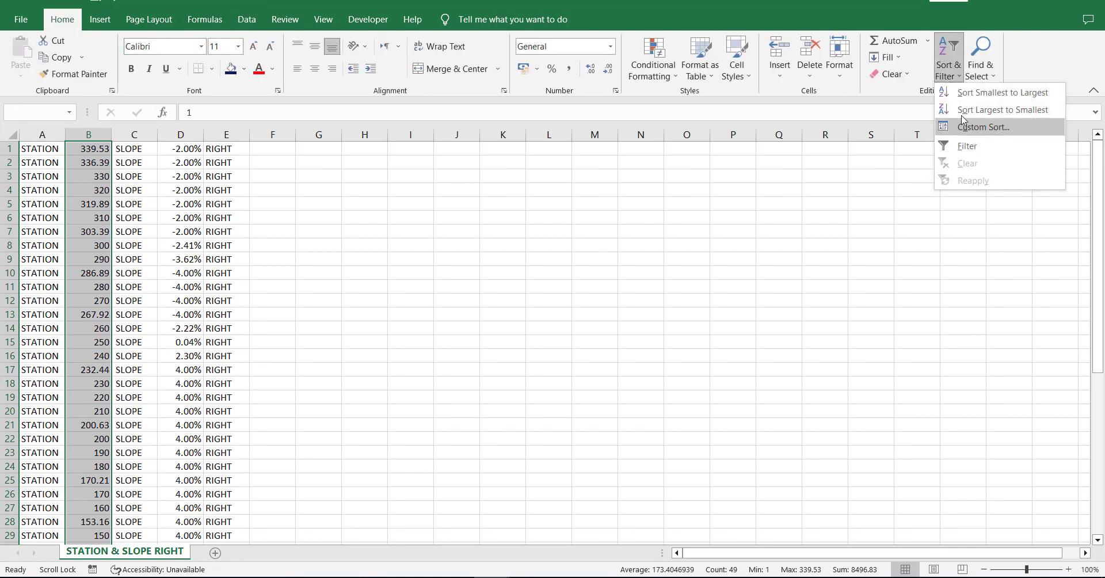
pyautogui.click(966, 102)
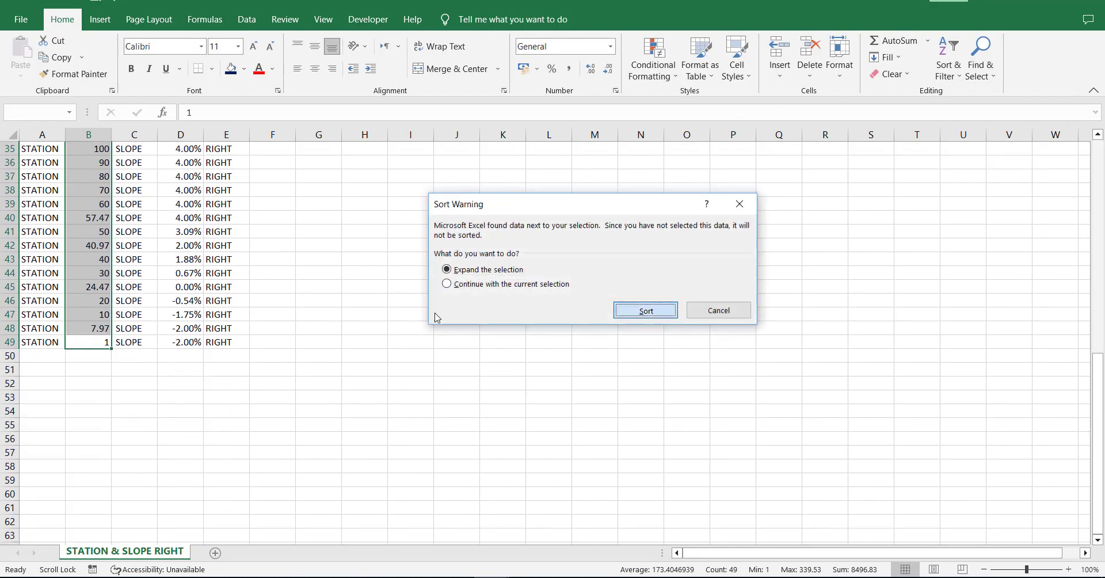
pyautogui.click(633, 321)
# Step: Copy the 49 slope values in D1:D49
pyautogui.click(193, 339)
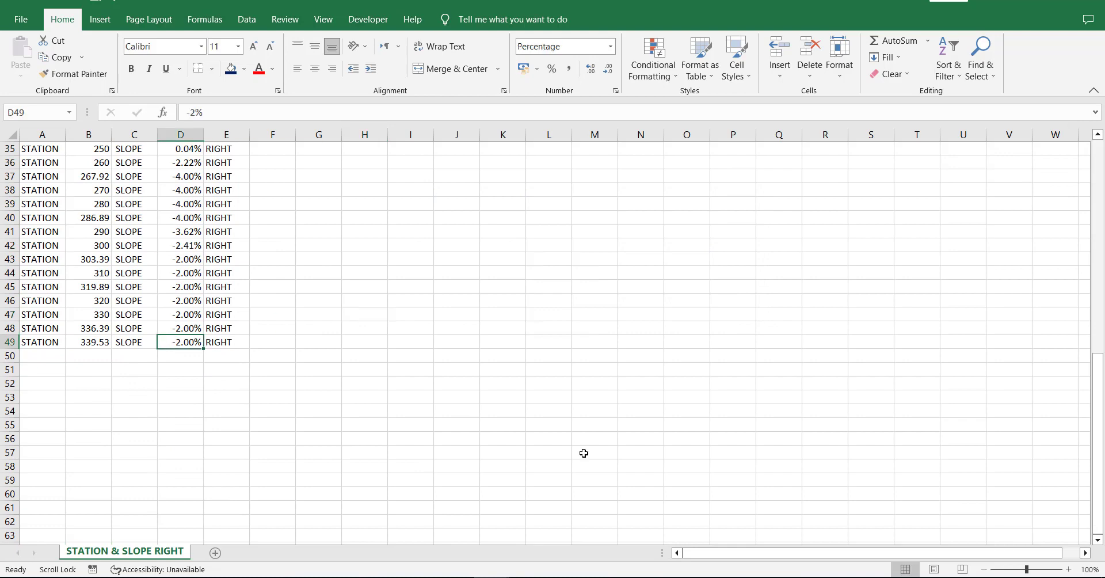
pyautogui.hotkey('ctrl', 'shift', 'Up')
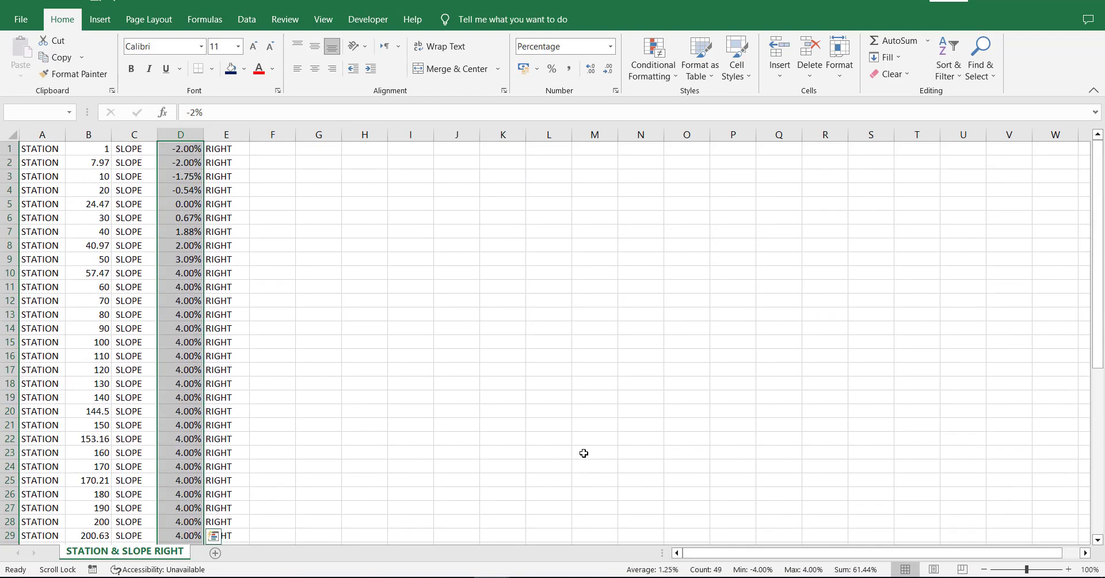
pyautogui.rightClick(183, 221)
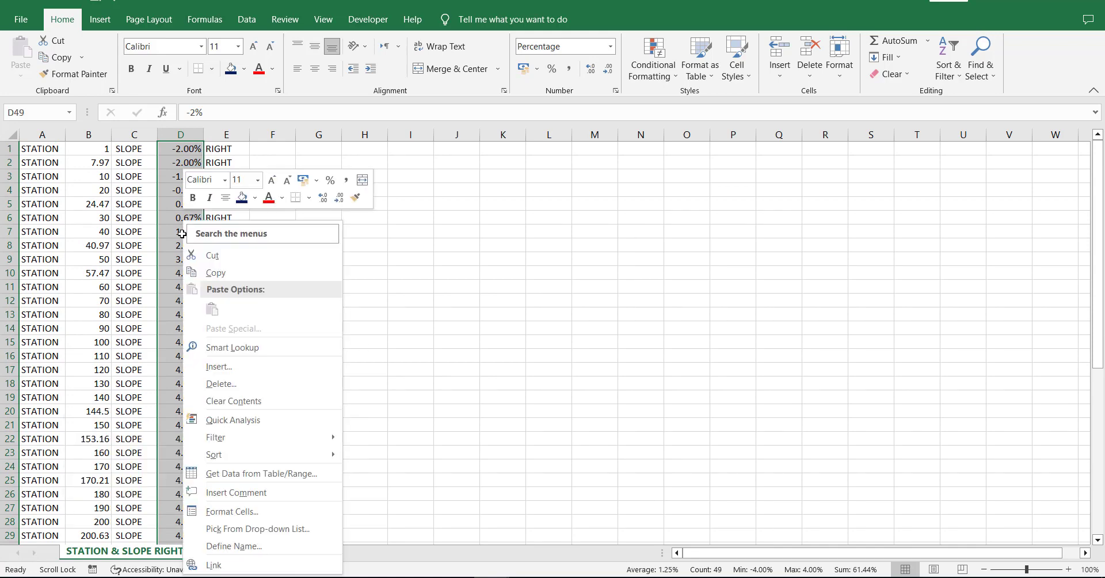
pyautogui.click(224, 274)
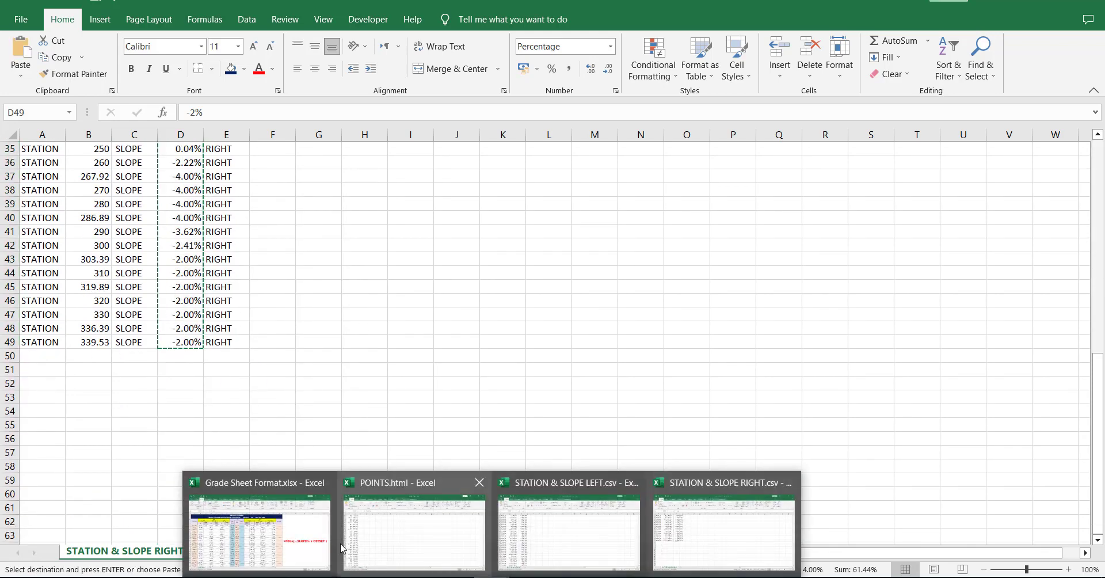
# Step: Paste the right slopes into the Grade Sheet Format's Right Slope column at J6
pyautogui.click(317, 501)
pyautogui.click(408, 229)
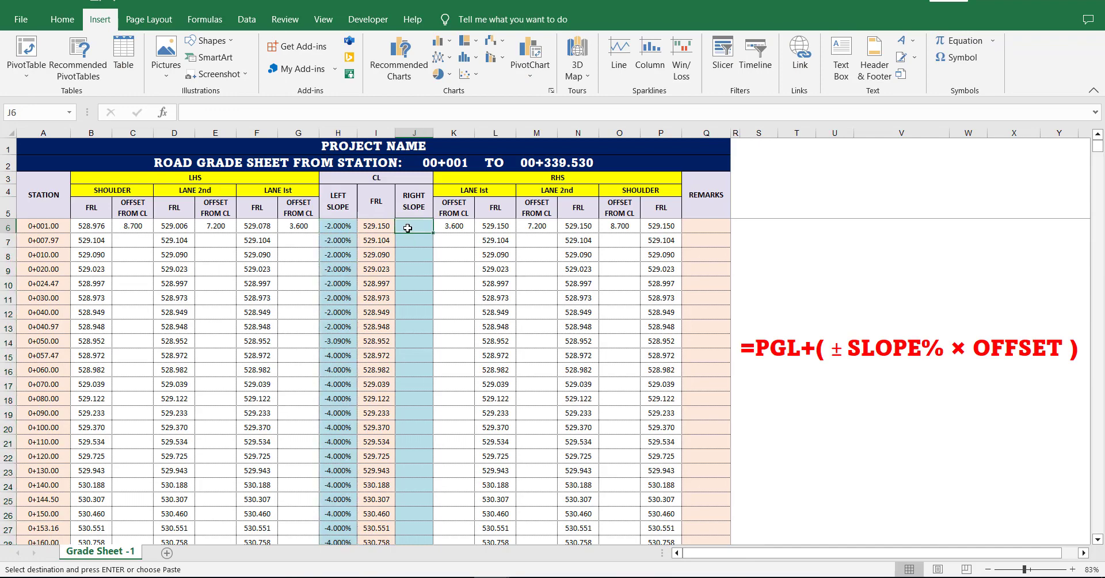
pyautogui.rightClick(408, 228)
pyautogui.click(458, 309)
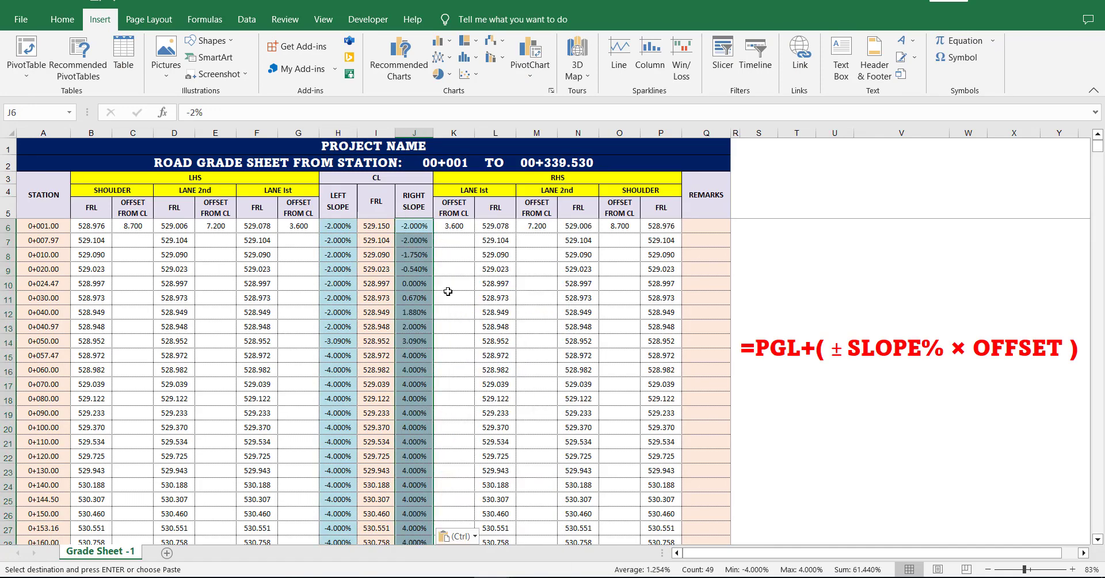
# Step: Verify the FRLs and row 54 at 0+339.53, with the right slope of -2.000%
pyautogui.click(362, 324)
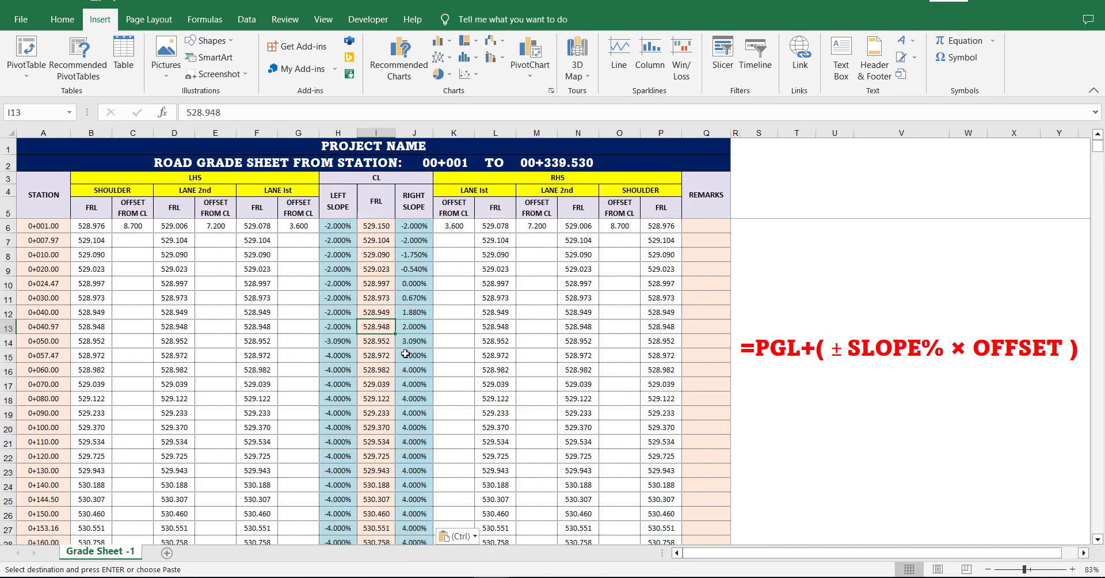
pyautogui.scroll(-6, 405, 353)
pyautogui.scroll(-6, 409, 352)
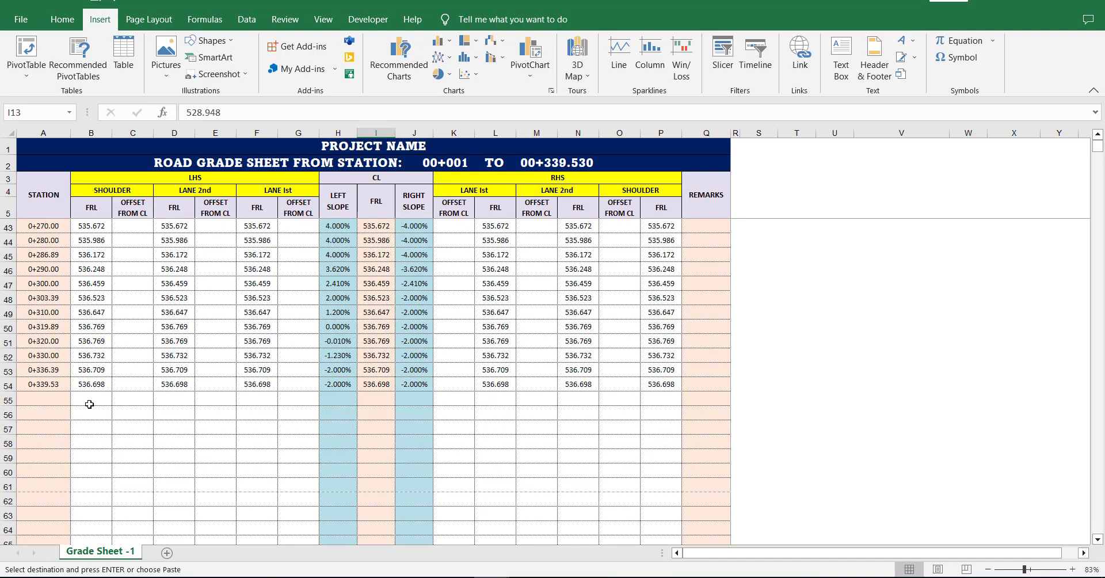
pyautogui.click(8, 384)
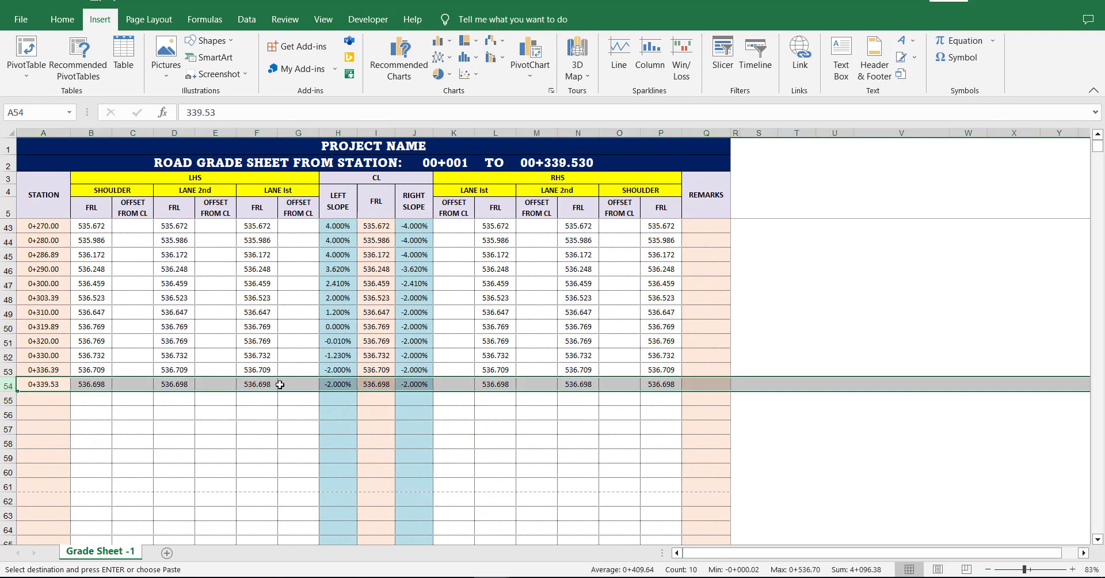
pyautogui.click(330, 382)
pyautogui.click(364, 383)
pyautogui.click(403, 383)
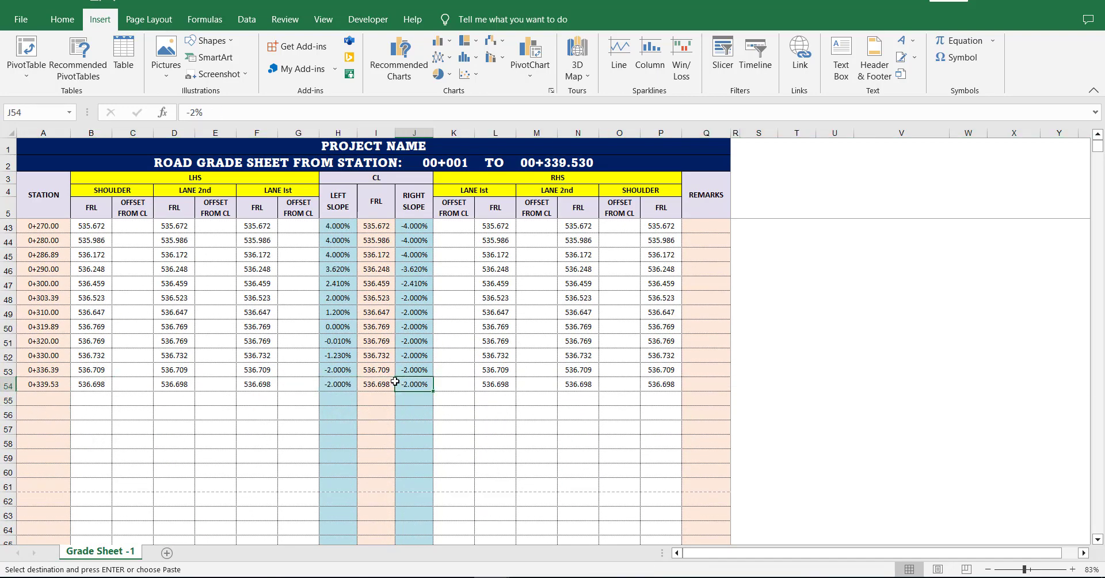
pyautogui.click(6, 383)
pyautogui.click(373, 408)
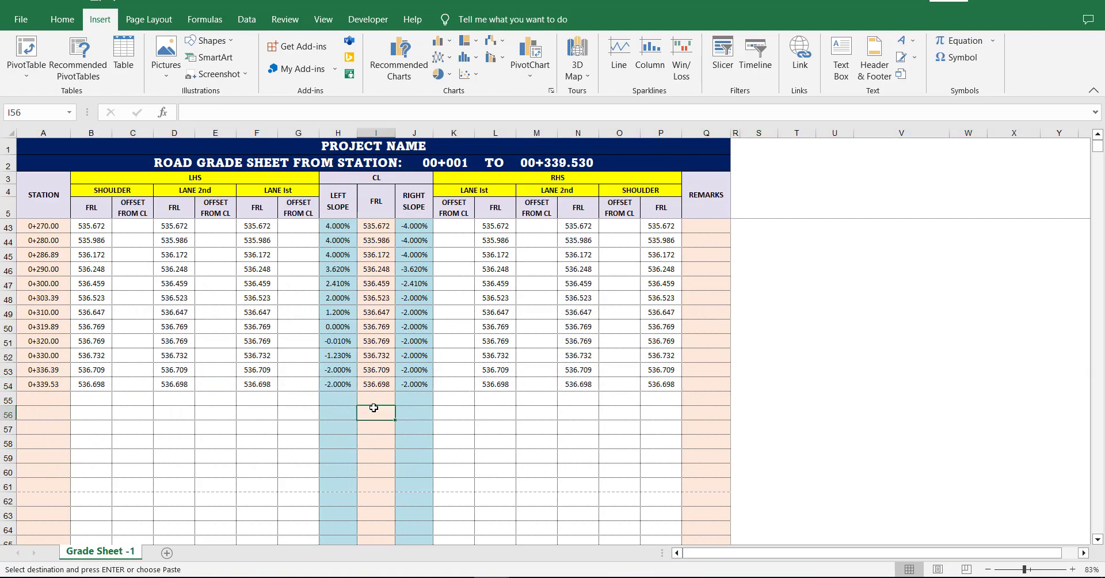
pyautogui.scroll(6, 375, 409)
pyautogui.scroll(6, 375, 409)
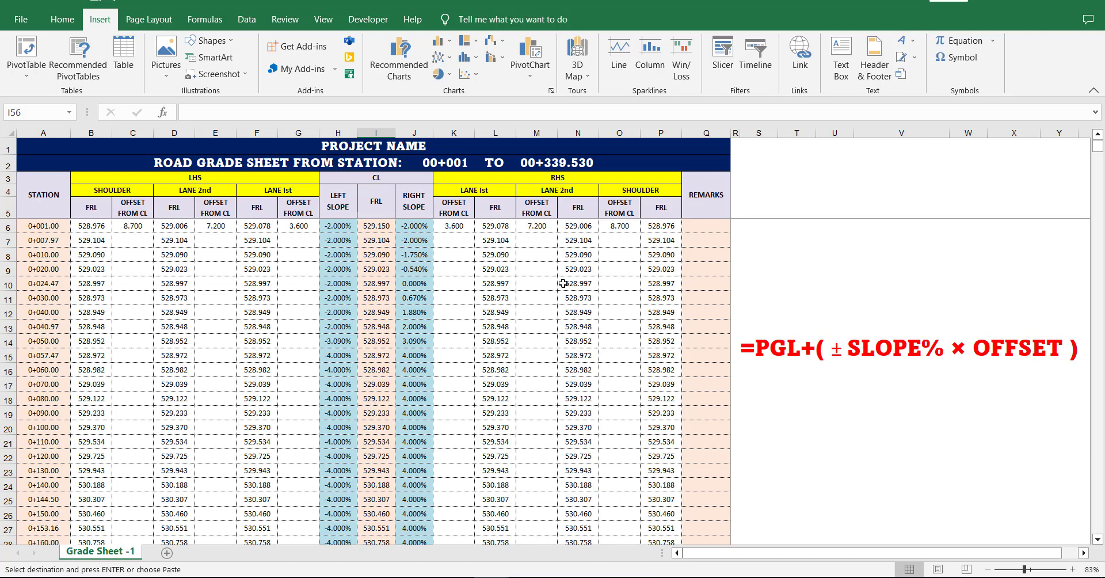
# Step: Fill the right-side offsets 3.600, 7.200 and 8.700 down columns K, M and O
pyautogui.click(461, 229)
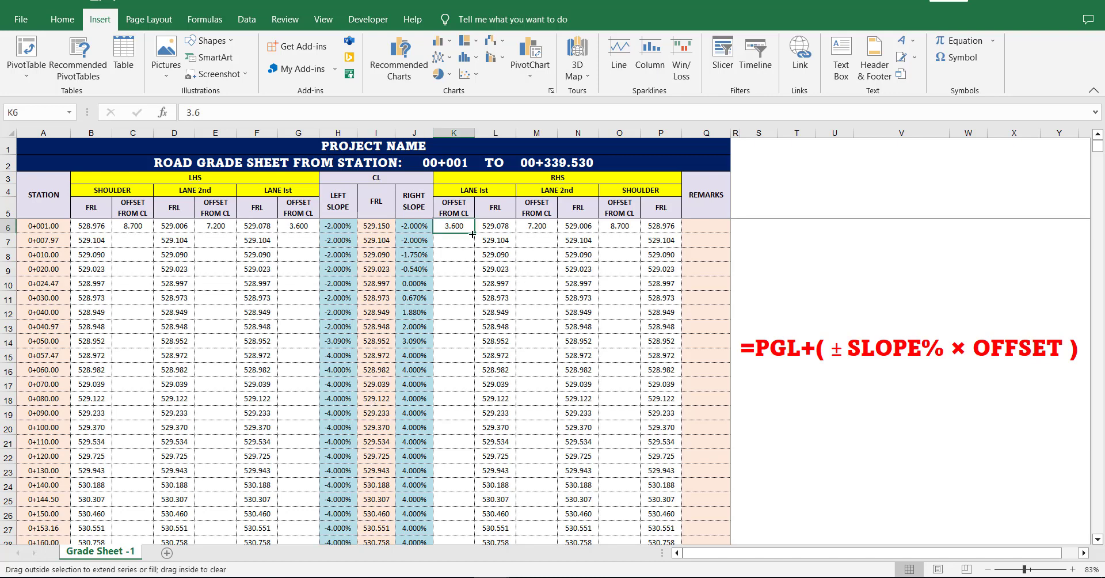
pyautogui.doubleClick(474, 232)
pyautogui.click(528, 228)
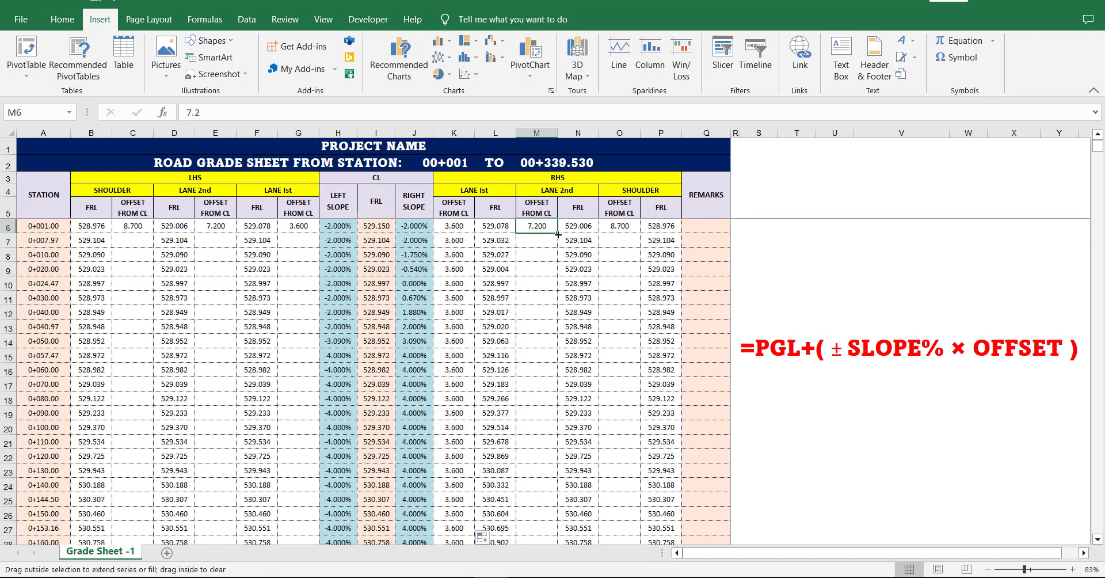
pyautogui.doubleClick(558, 232)
pyautogui.click(623, 225)
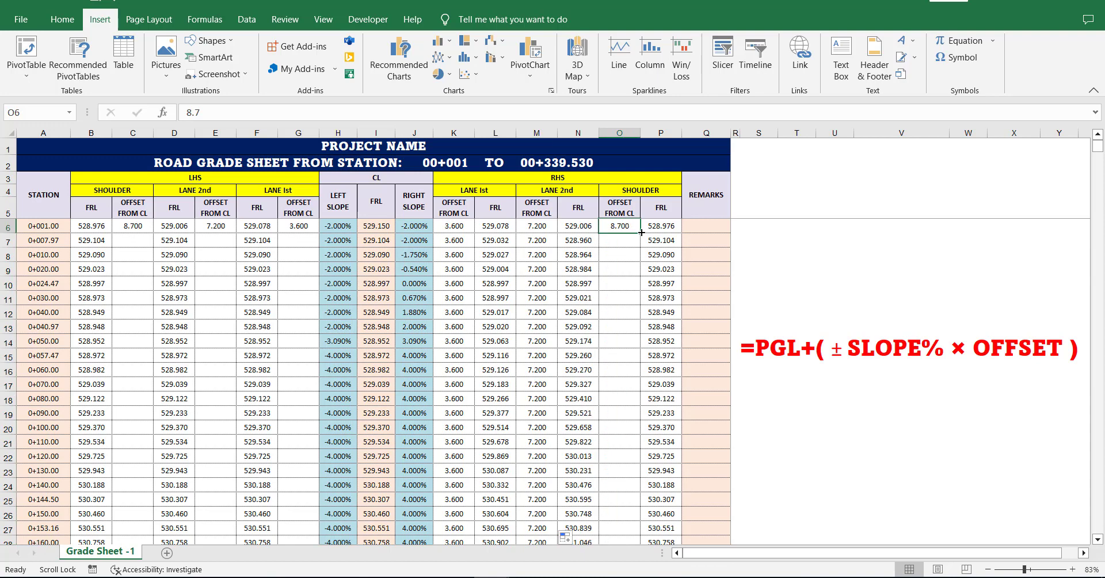
pyautogui.doubleClick(640, 232)
# Step: Fill the left-side offsets 3.600, 7.200 and 8.700 down columns G, E and C
pyautogui.click(305, 227)
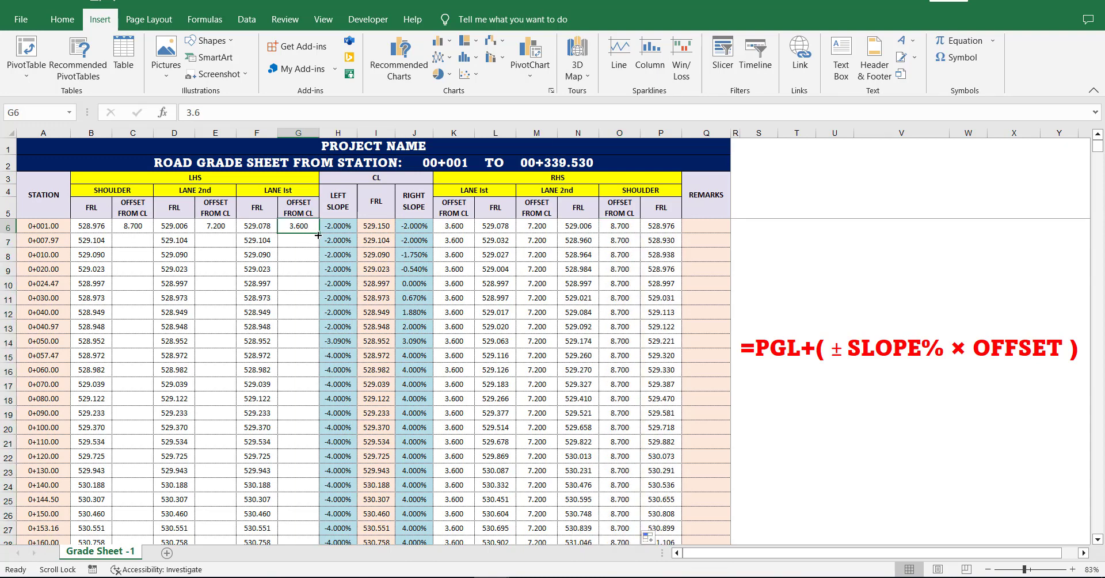
pyautogui.doubleClick(319, 235)
pyautogui.click(229, 230)
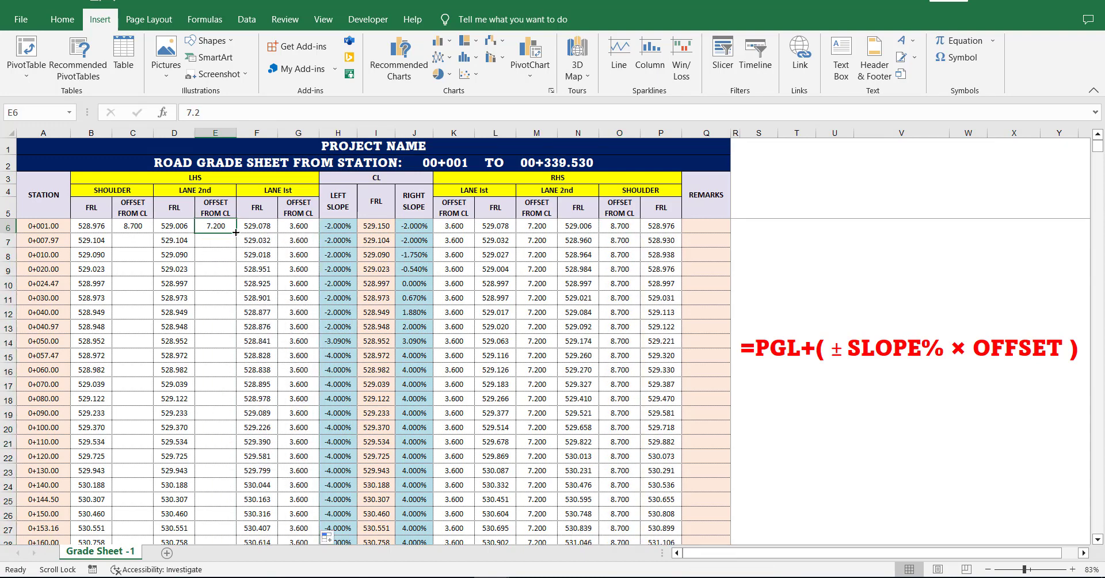
pyautogui.doubleClick(237, 231)
pyautogui.click(141, 228)
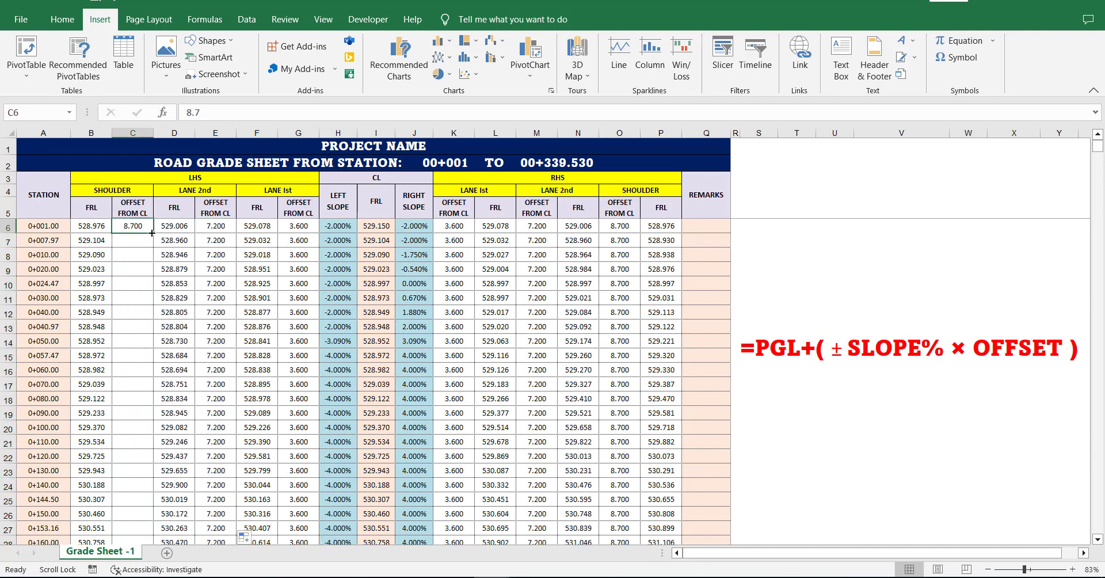
pyautogui.doubleClick(152, 232)
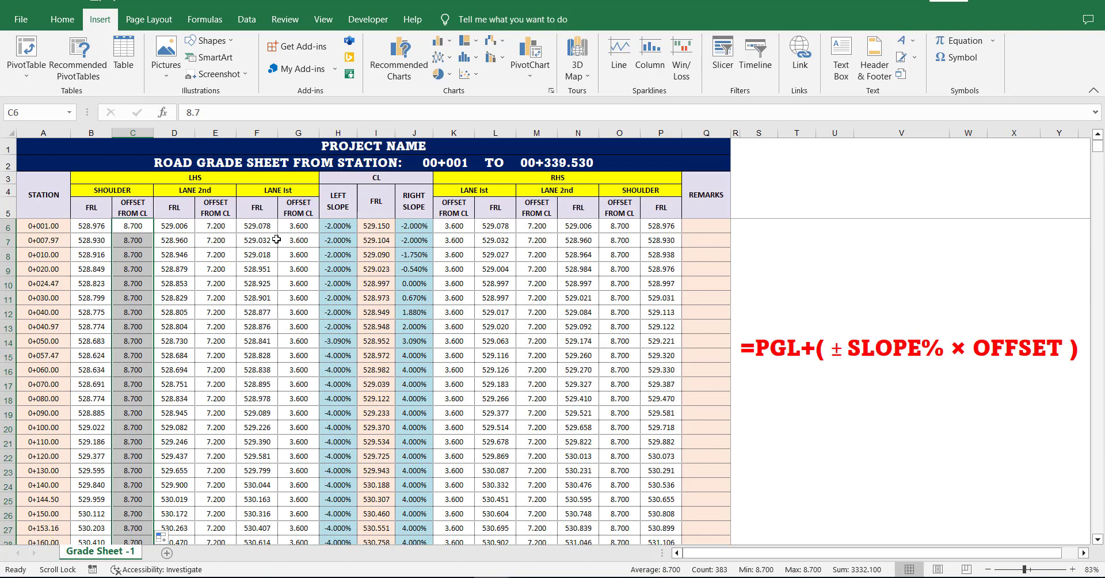
pyautogui.click(297, 224)
pyautogui.click(227, 227)
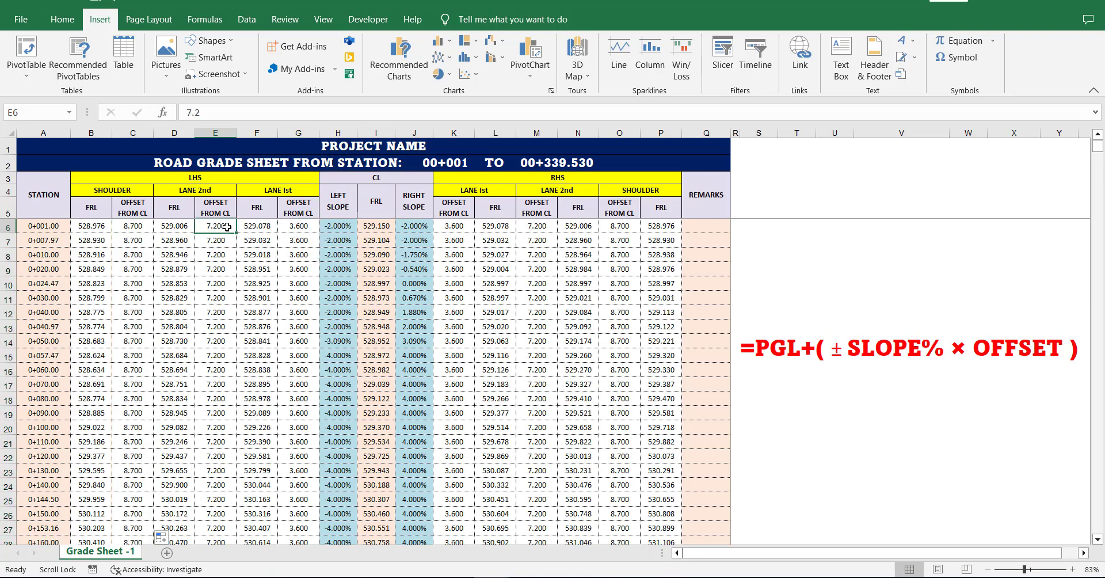
# Step: Review the offsets and station rows, then select the 0+020.00 station row (row 9)
pyautogui.click(141, 228)
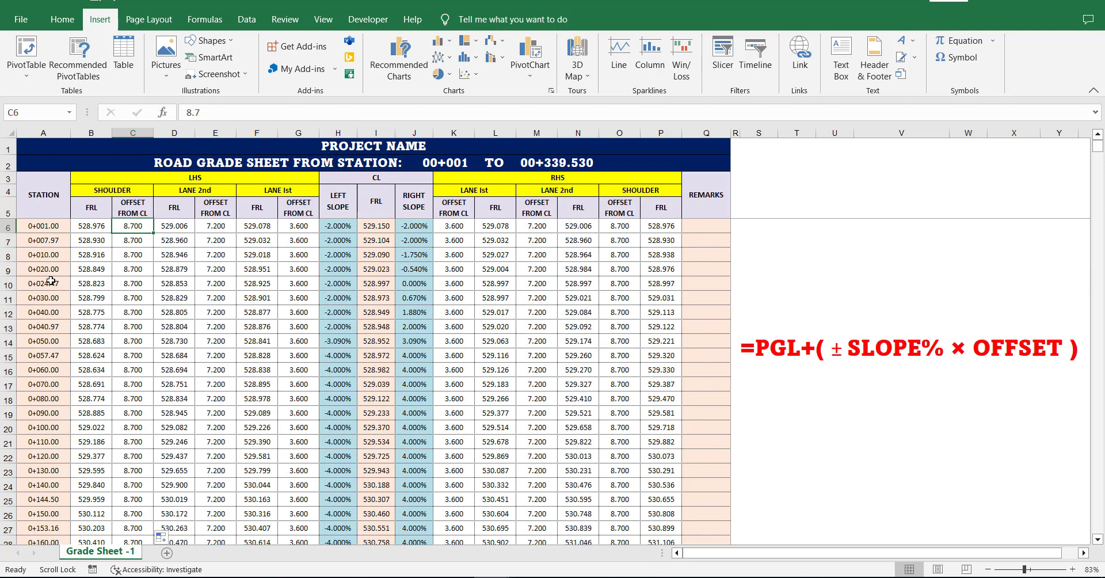
pyautogui.click(10, 342)
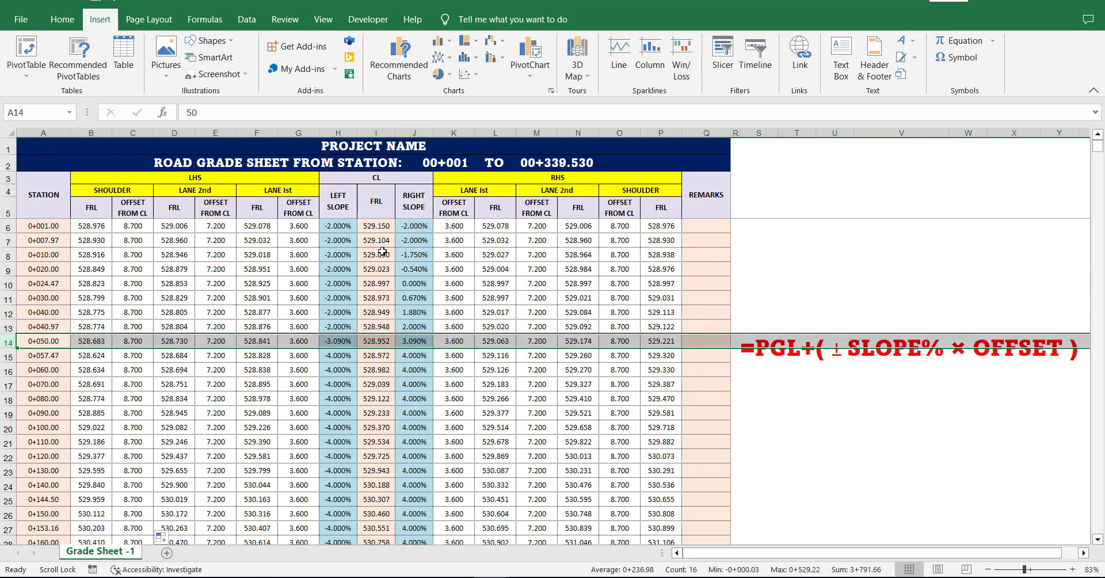
pyautogui.click(414, 249)
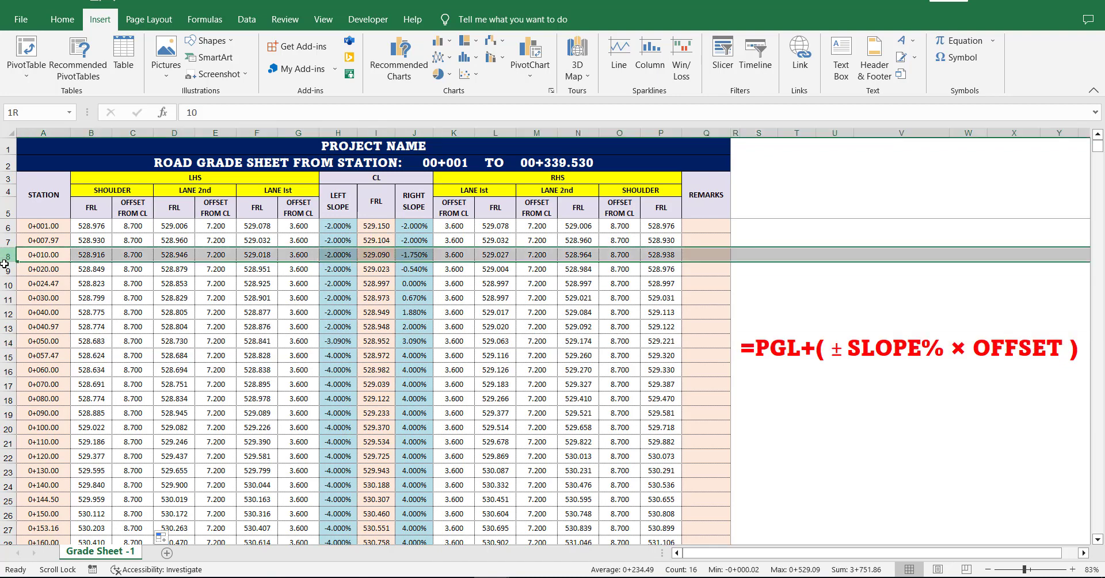
pyautogui.moveTo(8, 254); pyautogui.dragTo(7, 301)
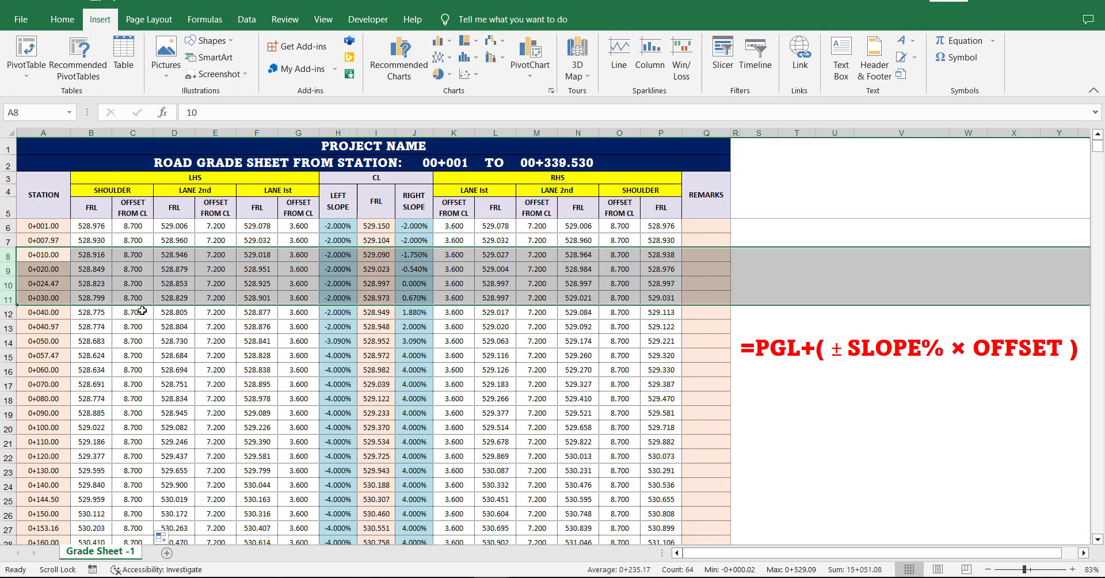
pyautogui.click(11, 270)
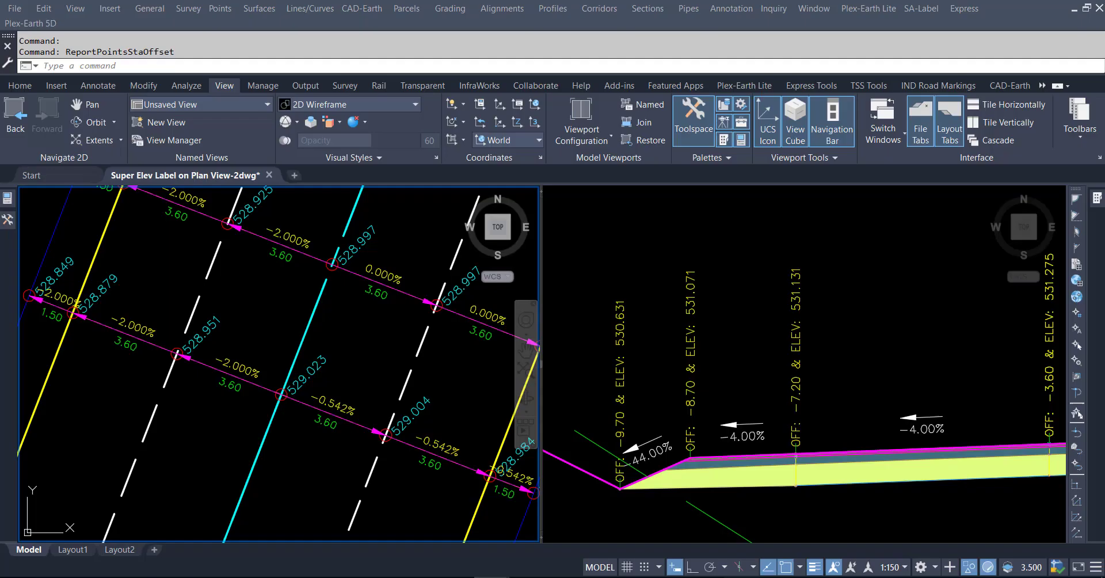
# Step: Zoom the plan and section viewports onto the 0+020.00 labels 529.004, 528.984 and 528.976
pyautogui.scroll(-5, 306, 319)
pyautogui.scroll(2, 306, 319)
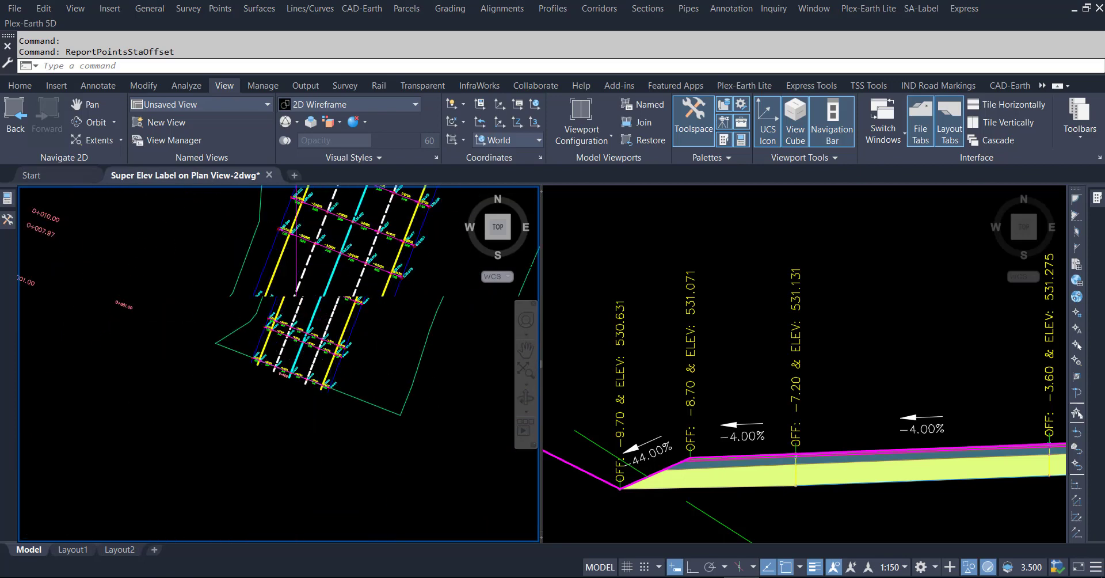
pyautogui.scroll(1, 300, 318)
pyautogui.scroll(2, 282, 316)
pyautogui.scroll(2, 262, 315)
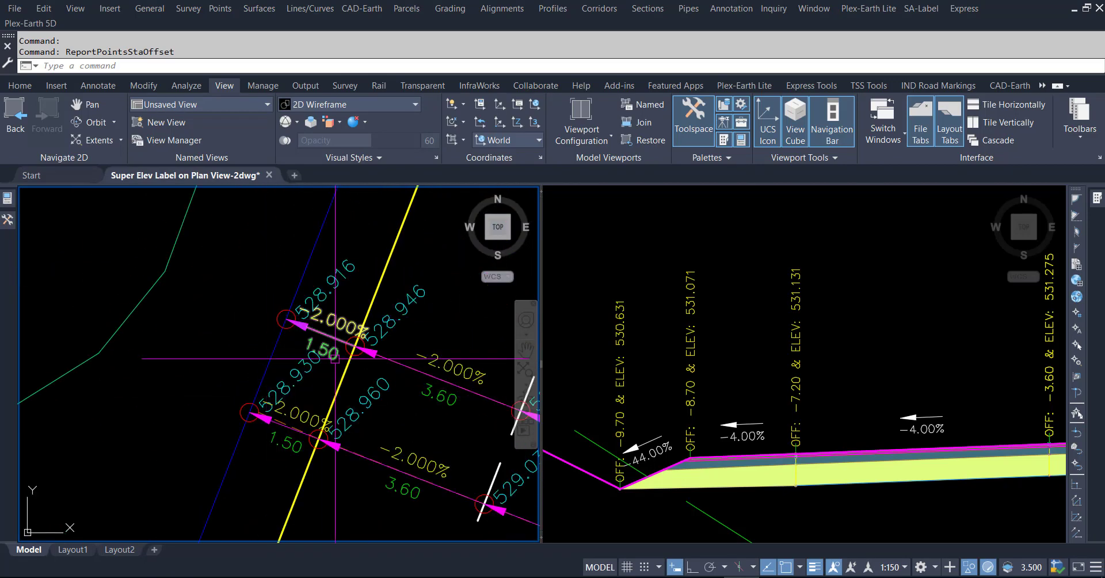
pyautogui.scroll(-4, 247, 305)
pyautogui.scroll(-3, 219, 294)
pyautogui.scroll(-1, 197, 284)
pyautogui.scroll(2, 197, 284)
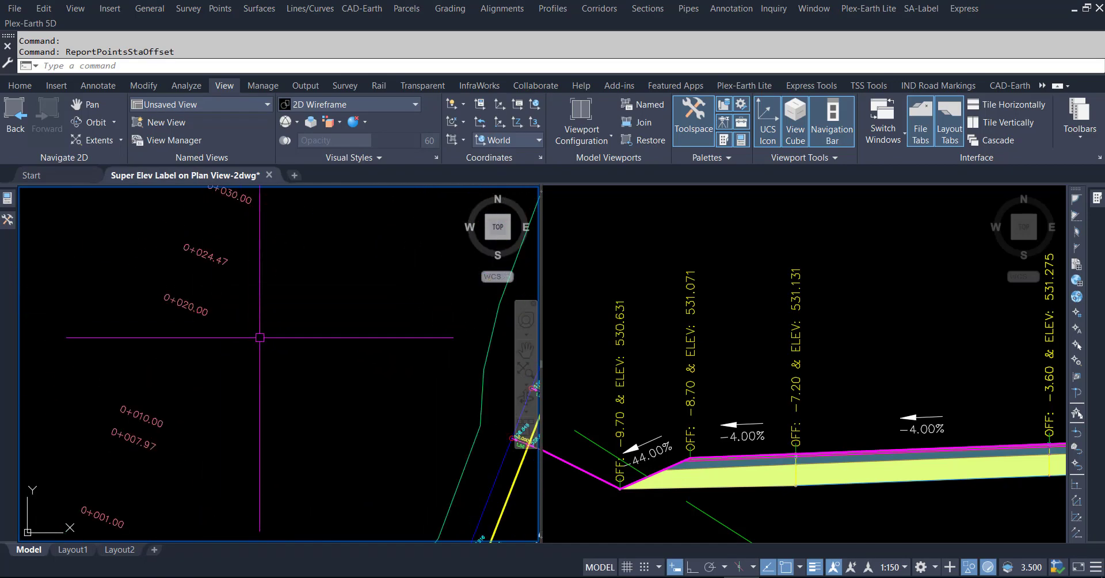
pyautogui.scroll(3, 328, 407)
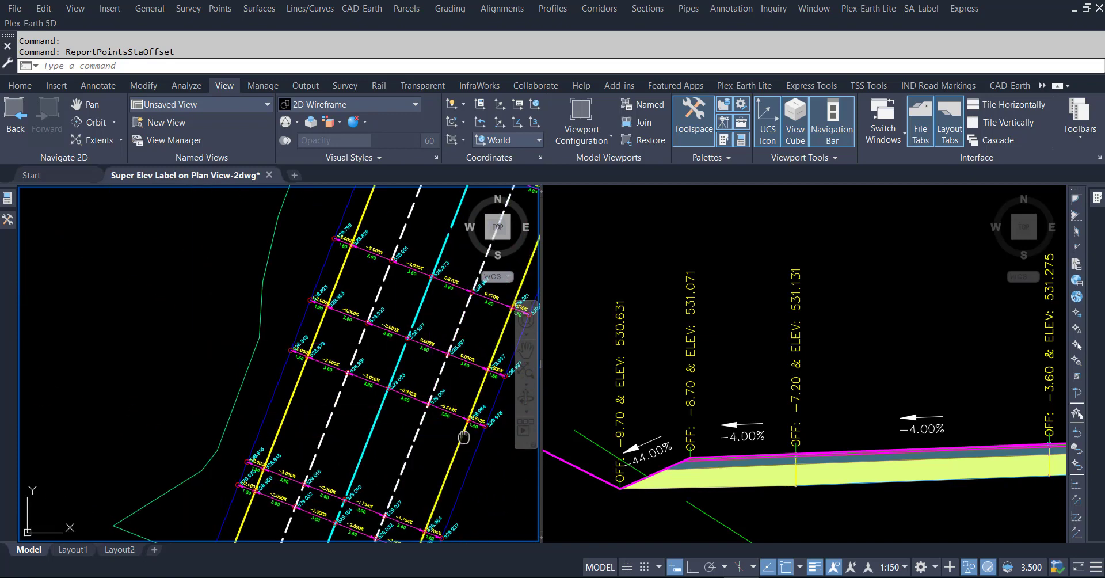
pyautogui.scroll(2, 386, 401)
pyautogui.scroll(3, 403, 414)
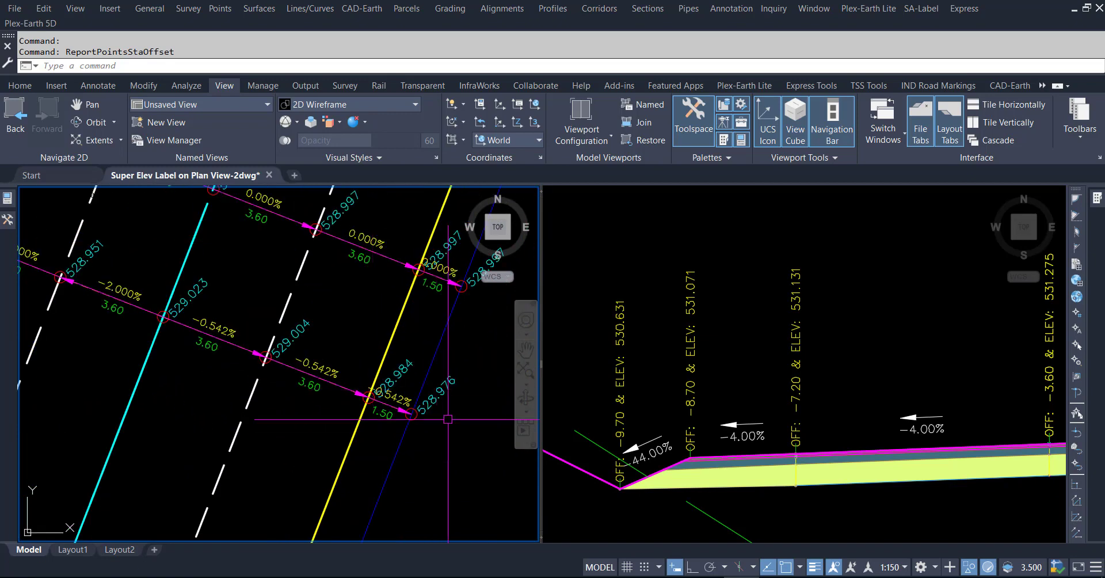
pyautogui.scroll(-3, 897, 385)
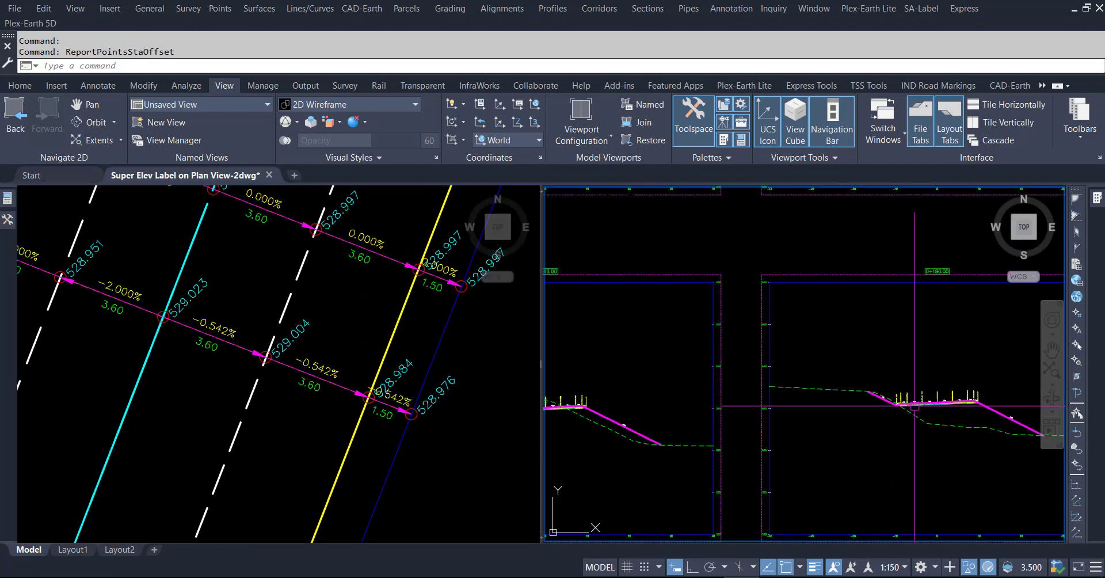
pyautogui.scroll(-3, 834, 374)
pyautogui.scroll(3, 740, 369)
pyautogui.scroll(3, 740, 368)
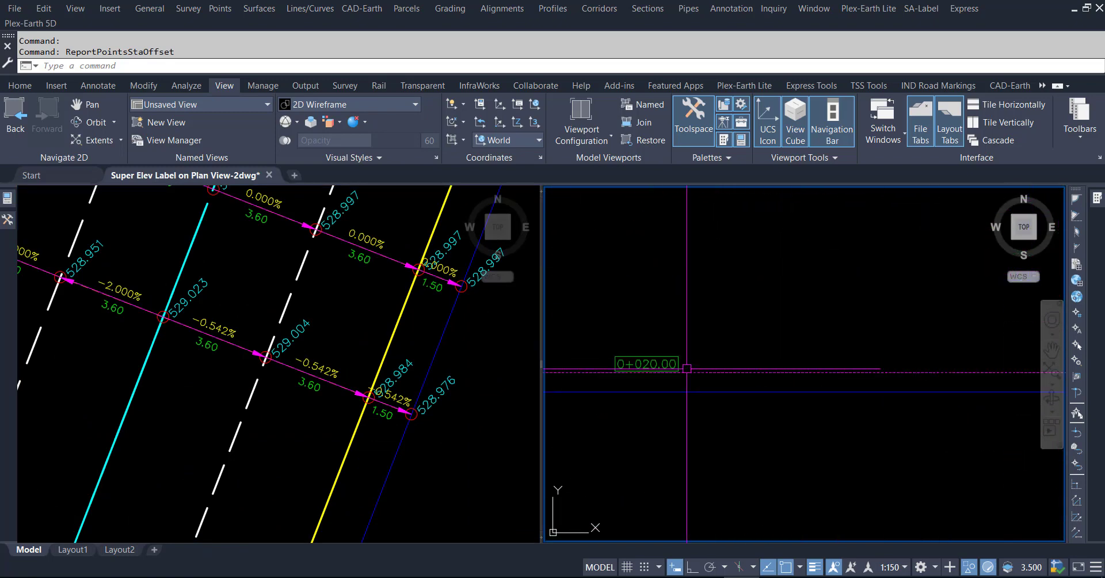
pyautogui.scroll(-5, 738, 380)
pyautogui.scroll(5, 735, 400)
pyautogui.scroll(2, 734, 400)
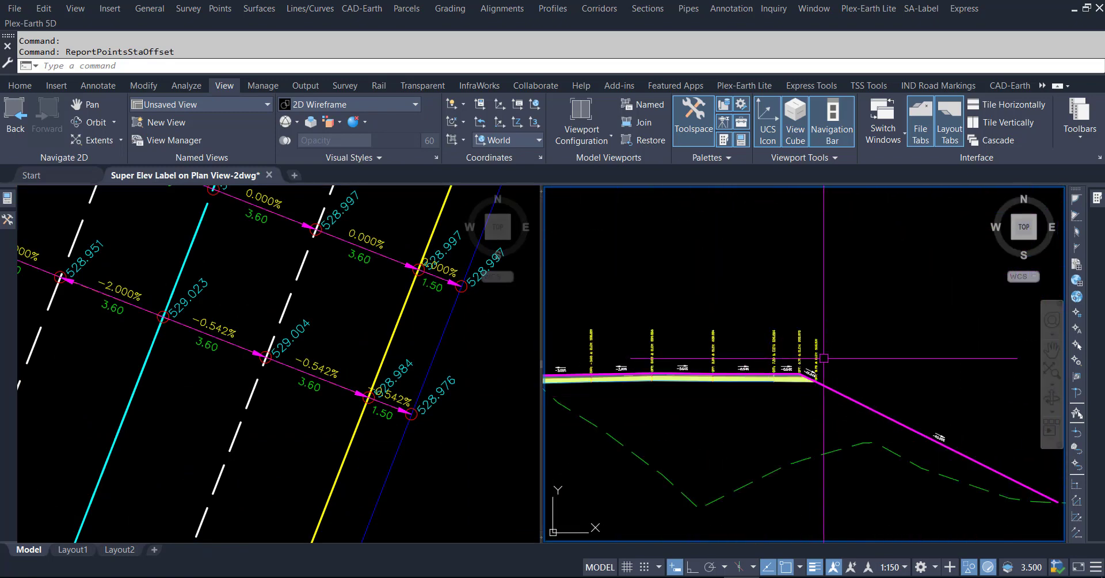
pyautogui.scroll(3, 749, 397)
pyautogui.scroll(1, 883, 376)
pyautogui.scroll(4, 883, 376)
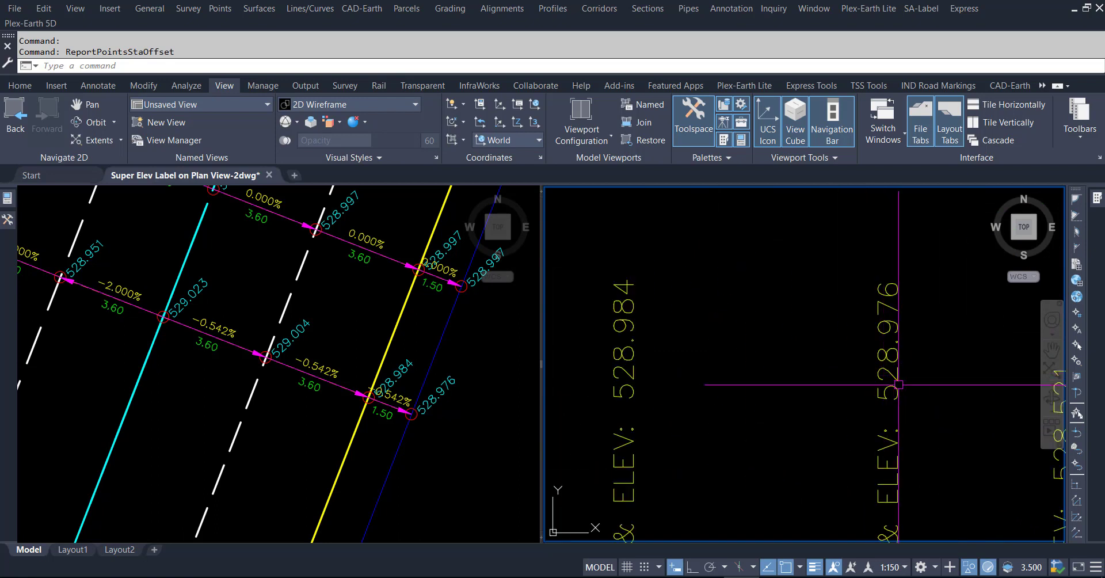
# Step: Compare those levels against the grade sheet's 0+020.00 RHS FRLs in Excel, then return to Civil 3D
pyautogui.click(470, 408)
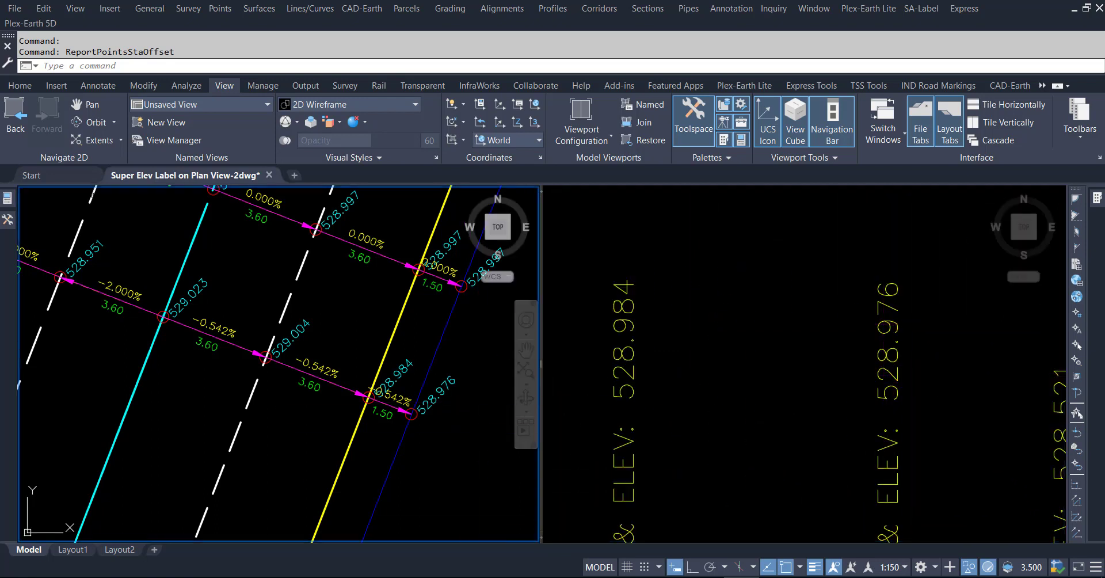
pyautogui.click(277, 528)
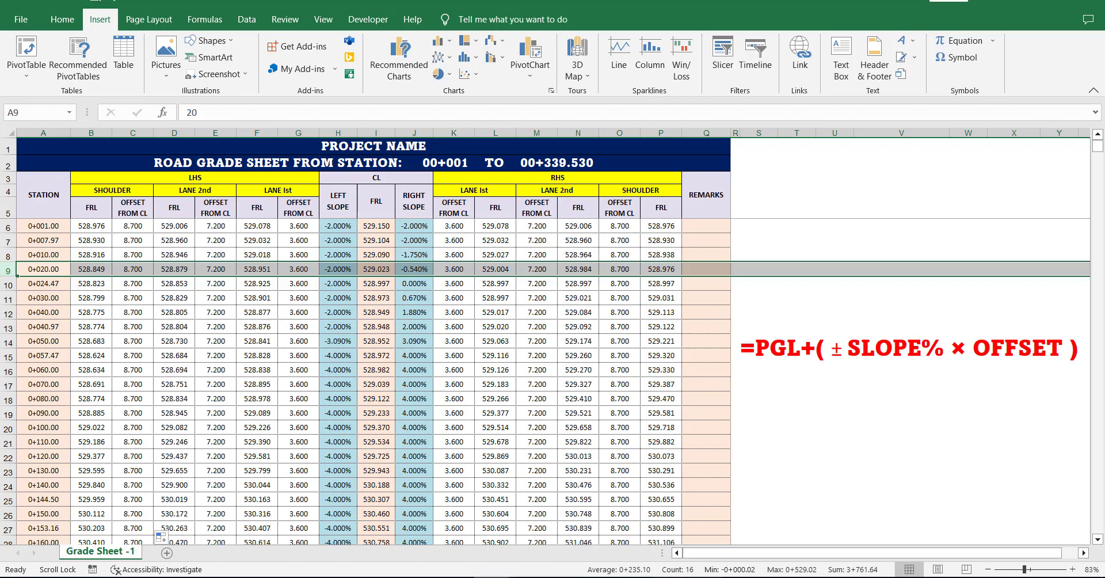
pyautogui.hotkey('alt', 'Tab')
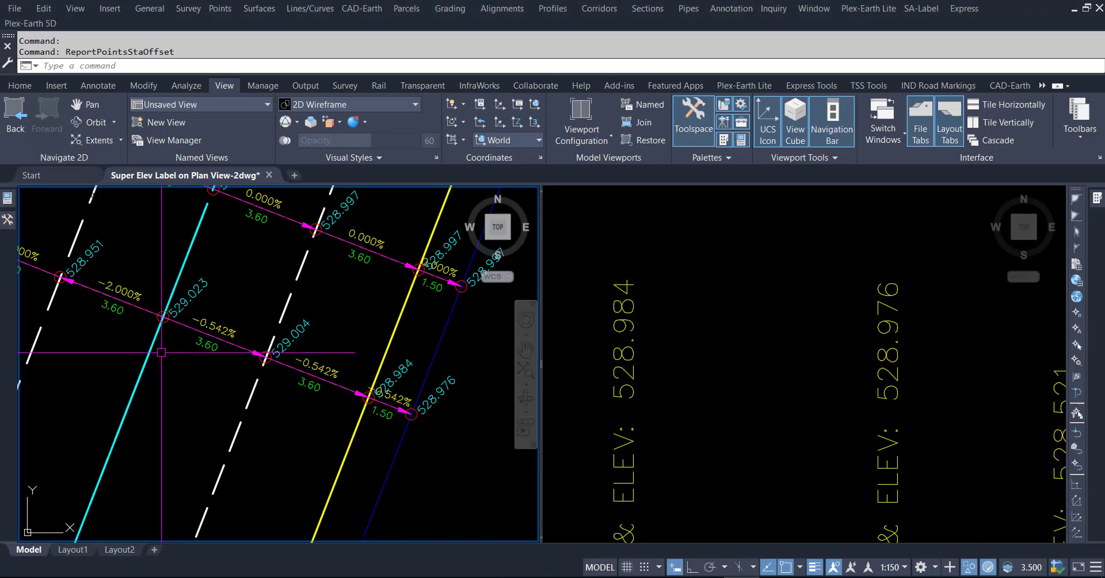
# Step: Show the left shoulder plan labels and section ELEV labels 528.849 and 528.879, then bring up the grade sheet
pyautogui.moveTo(248, 395); pyautogui.dragTo(363, 439)
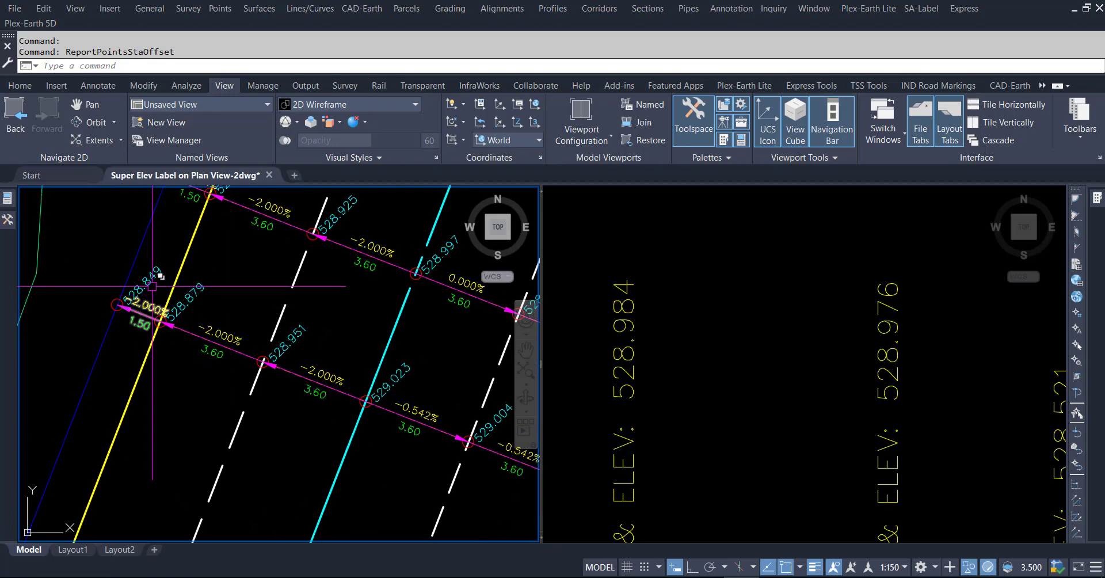
pyautogui.click(796, 400)
pyautogui.scroll(-5, 796, 400)
pyautogui.scroll(-2, 681, 345)
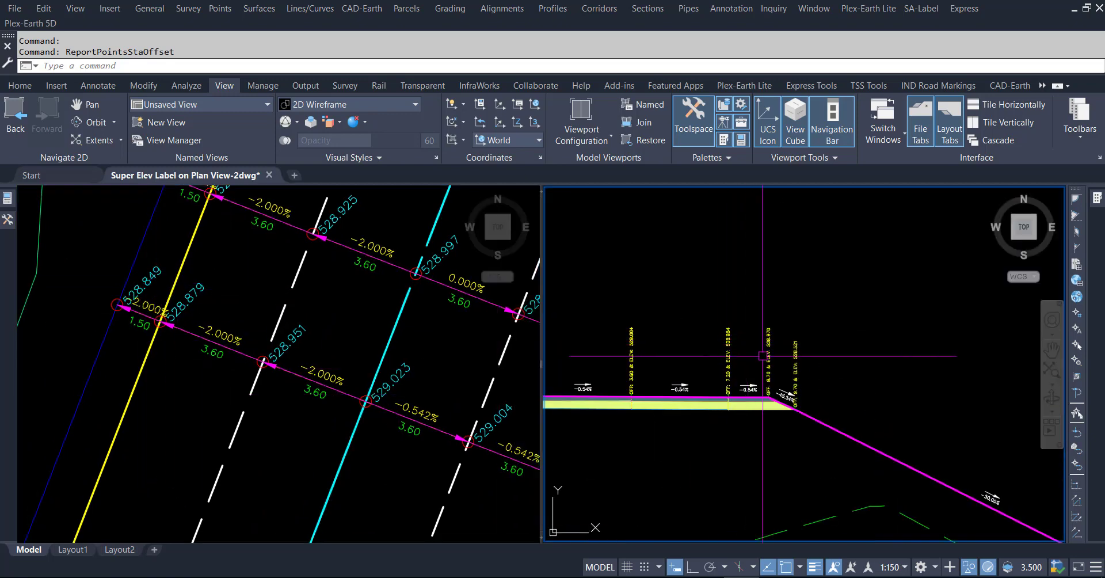
pyautogui.scroll(-2, 681, 346)
pyautogui.scroll(3, 681, 346)
pyautogui.scroll(5, 676, 336)
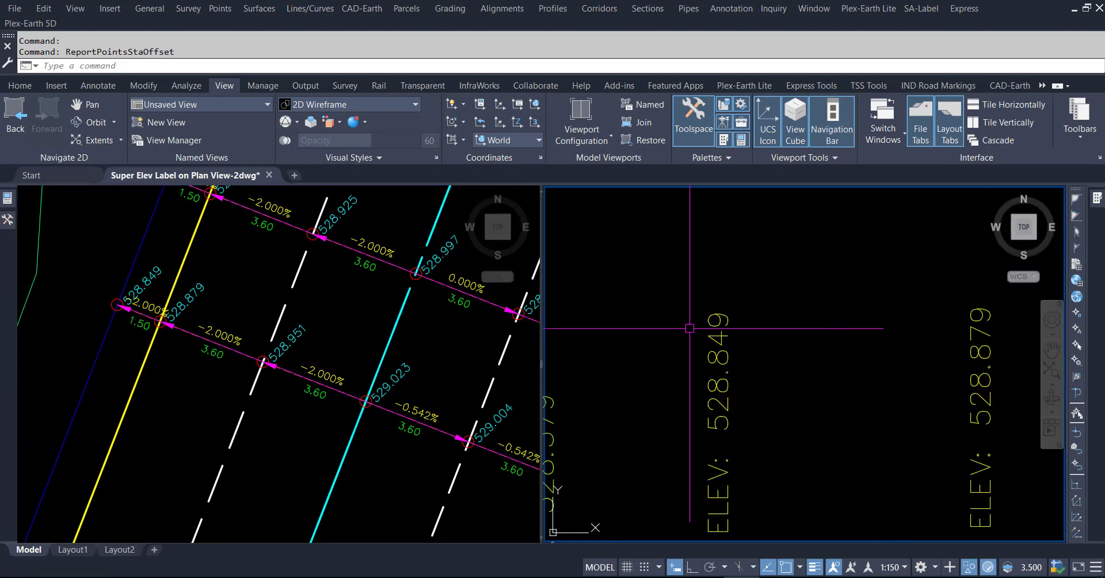
pyautogui.scroll(-4, 679, 323)
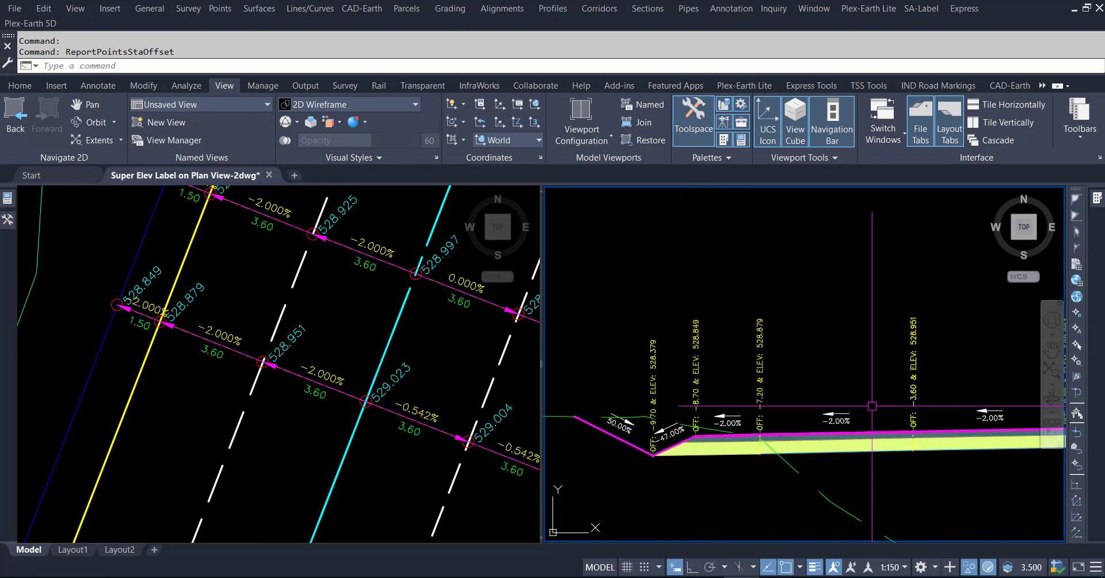
pyautogui.scroll(-2, 932, 445)
pyautogui.scroll(-2, 814, 445)
pyautogui.scroll(-1, 875, 408)
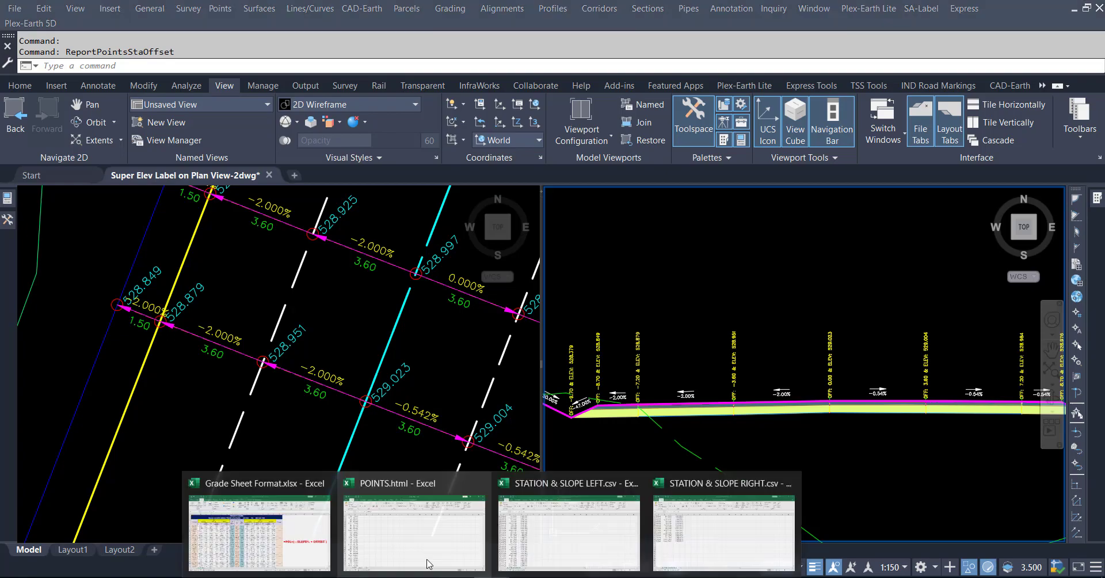
pyautogui.click(288, 522)
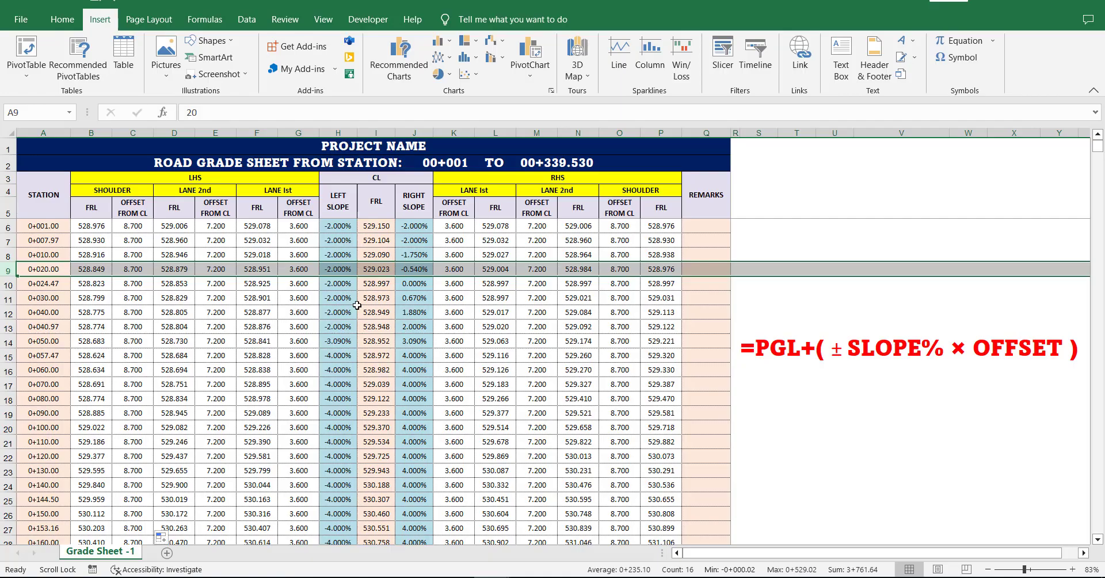
# Step: Select the grade sheet's 0+030.00 row (row 11) and return to the Civil 3D drawing
pyautogui.click(3, 299)
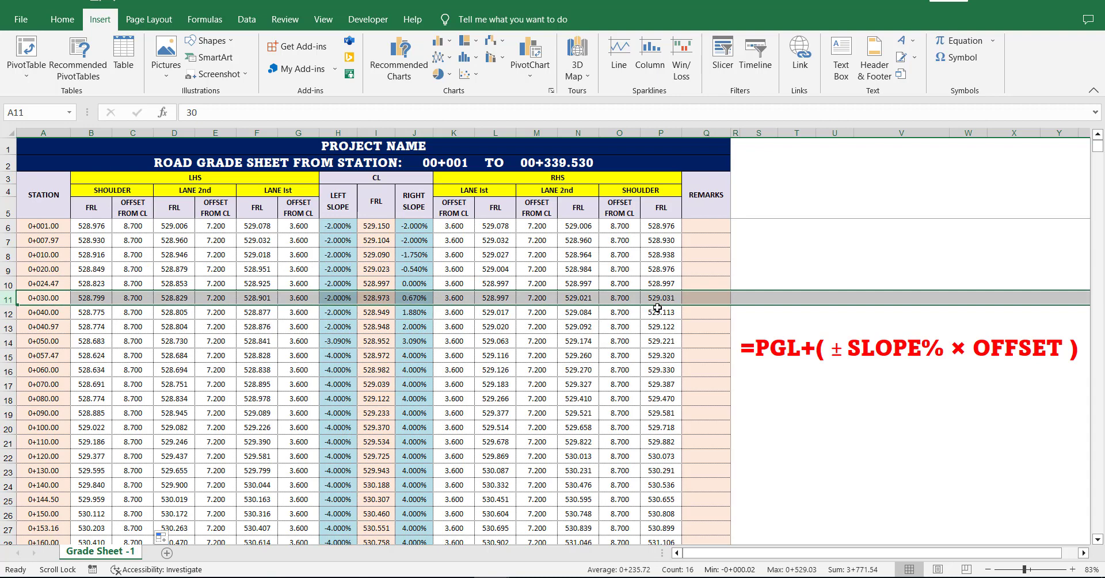
pyautogui.hotkey('alt', 'Tab')
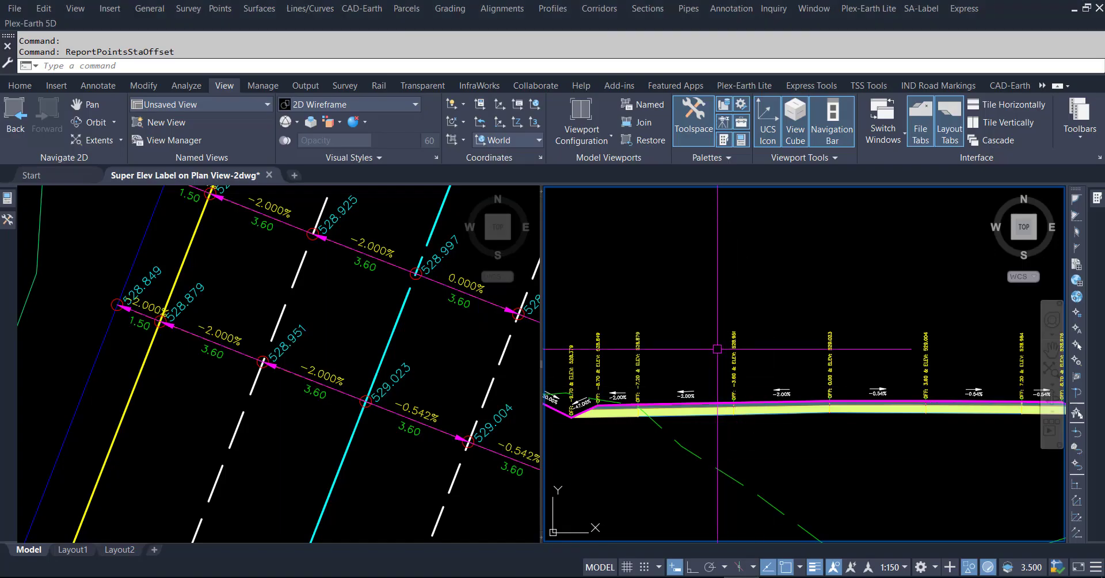
# Step: Zoom and pan the plan view to centre the 0+030.00 elevation label row
pyautogui.scroll(-3, 718, 349)
pyautogui.scroll(-2, 717, 349)
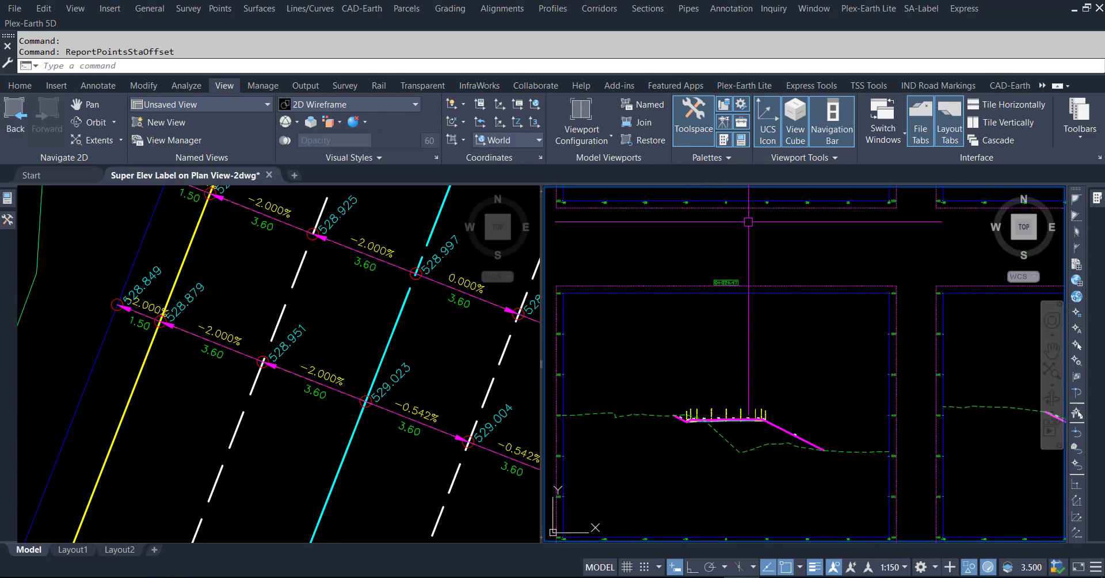
pyautogui.scroll(2, 730, 276)
pyautogui.scroll(-3, 720, 345)
pyautogui.scroll(-1, 709, 402)
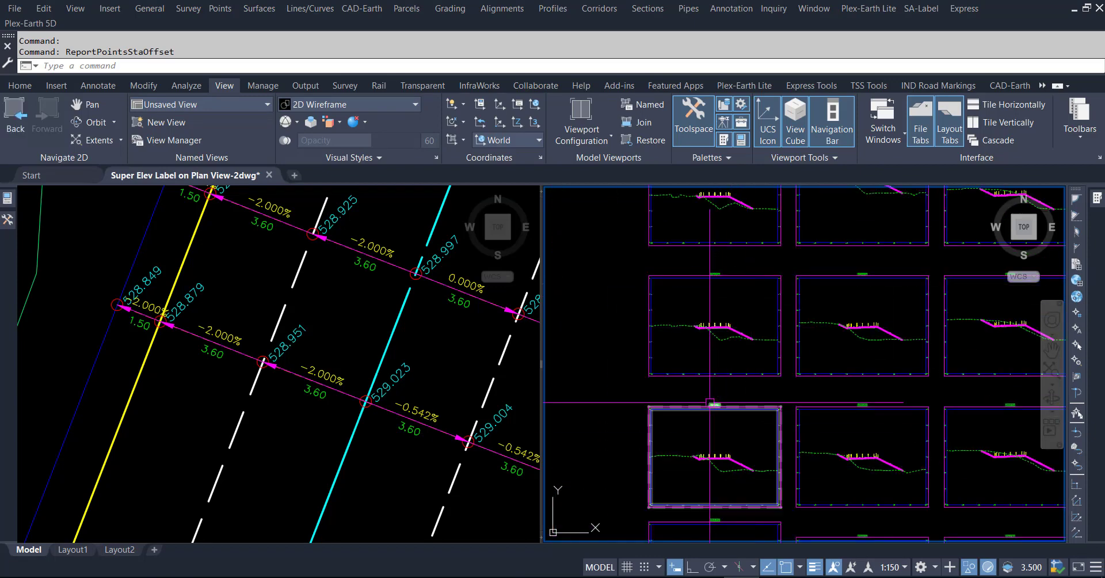
pyautogui.scroll(2, 710, 403)
pyautogui.scroll(2, 705, 415)
pyautogui.scroll(2, 697, 430)
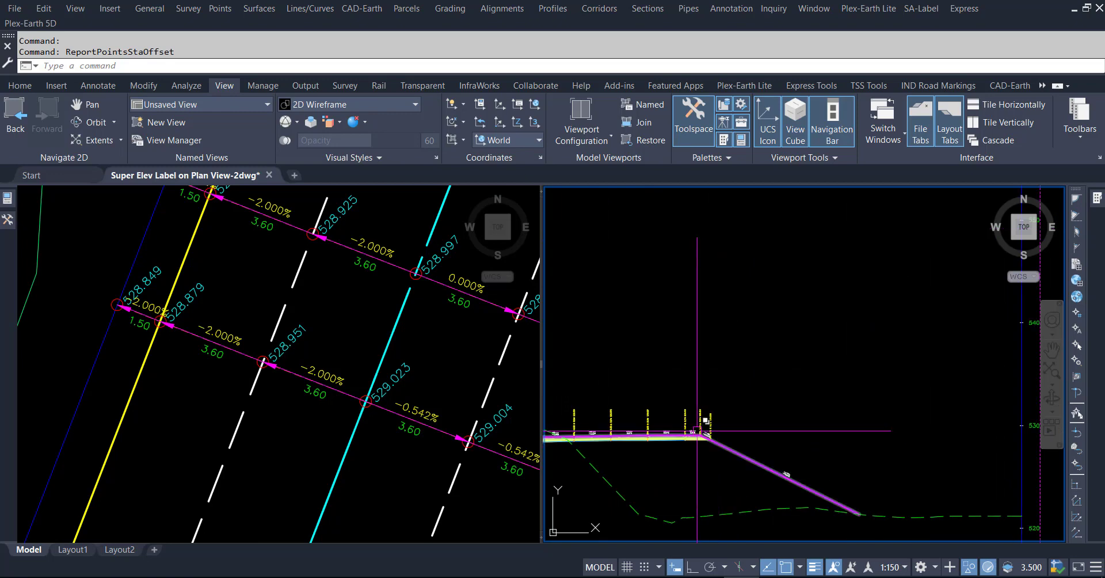
pyautogui.scroll(2, 697, 430)
pyautogui.scroll(3, 685, 420)
pyautogui.scroll(1, 658, 403)
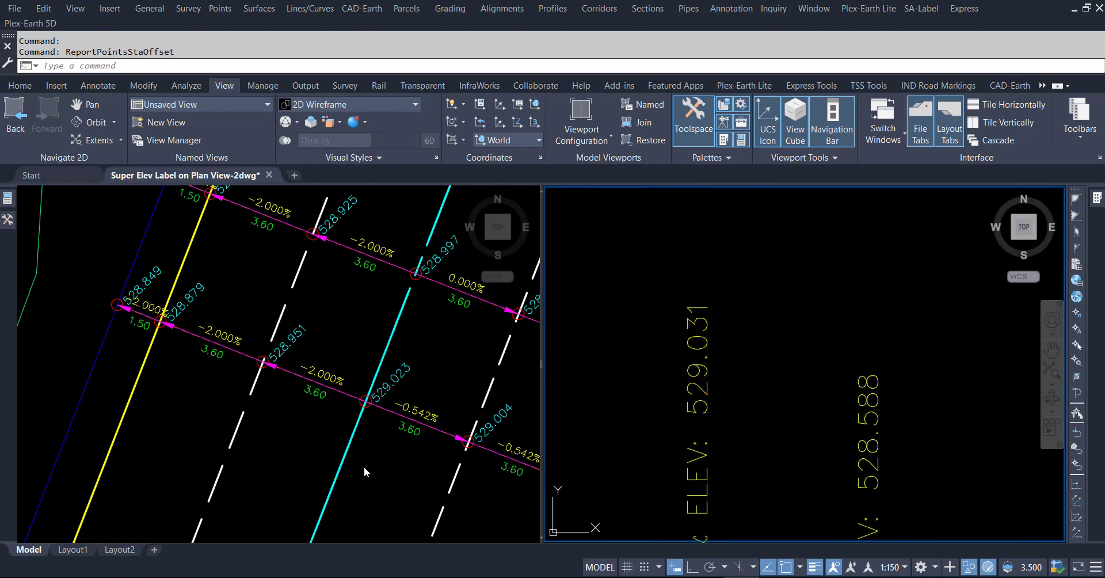
pyautogui.scroll(-3, 678, 390)
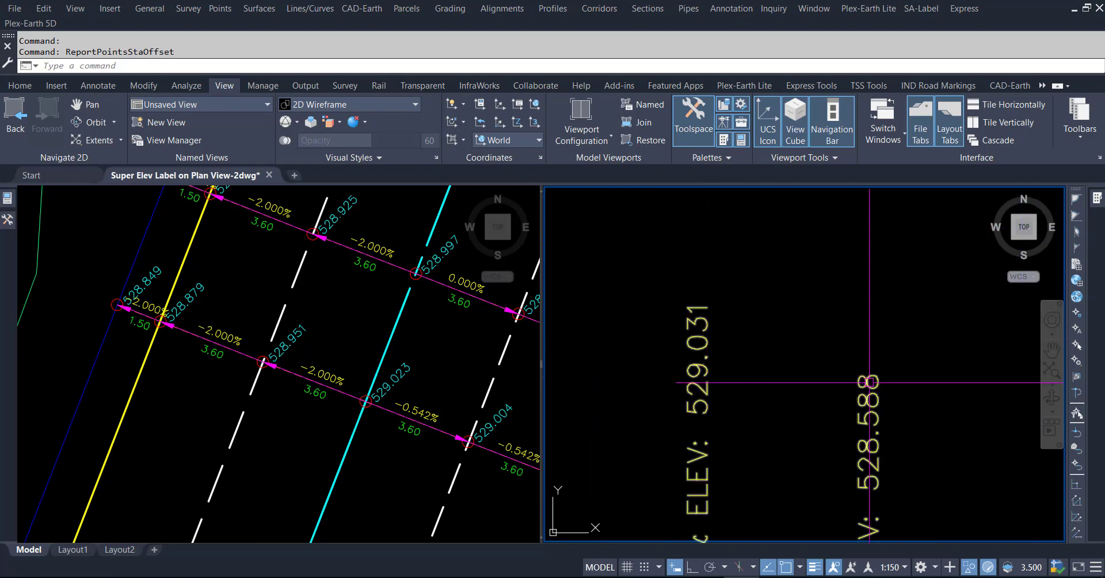
pyautogui.scroll(-2, 678, 391)
pyautogui.scroll(1, 678, 390)
pyautogui.scroll(2, 679, 390)
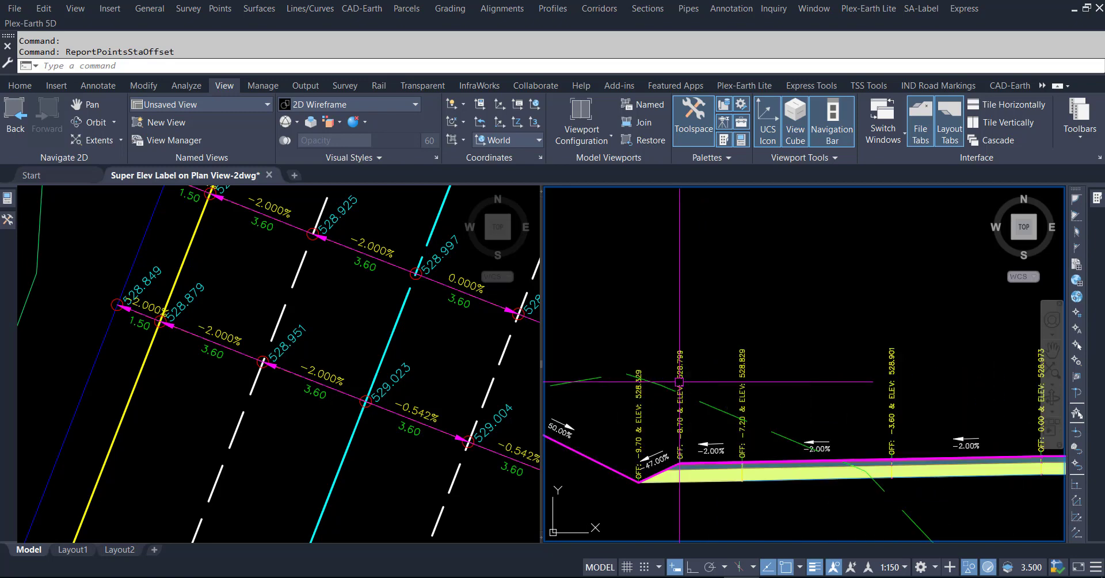
pyautogui.scroll(4, 743, 397)
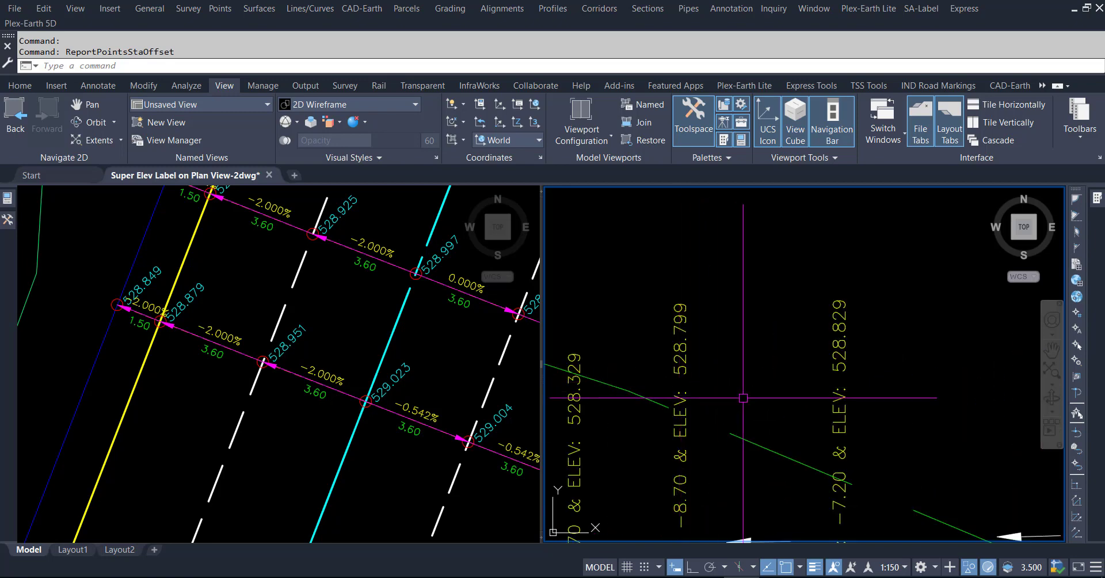
pyautogui.click(204, 398)
pyautogui.scroll(-2, 203, 397)
pyautogui.scroll(-1, 232, 373)
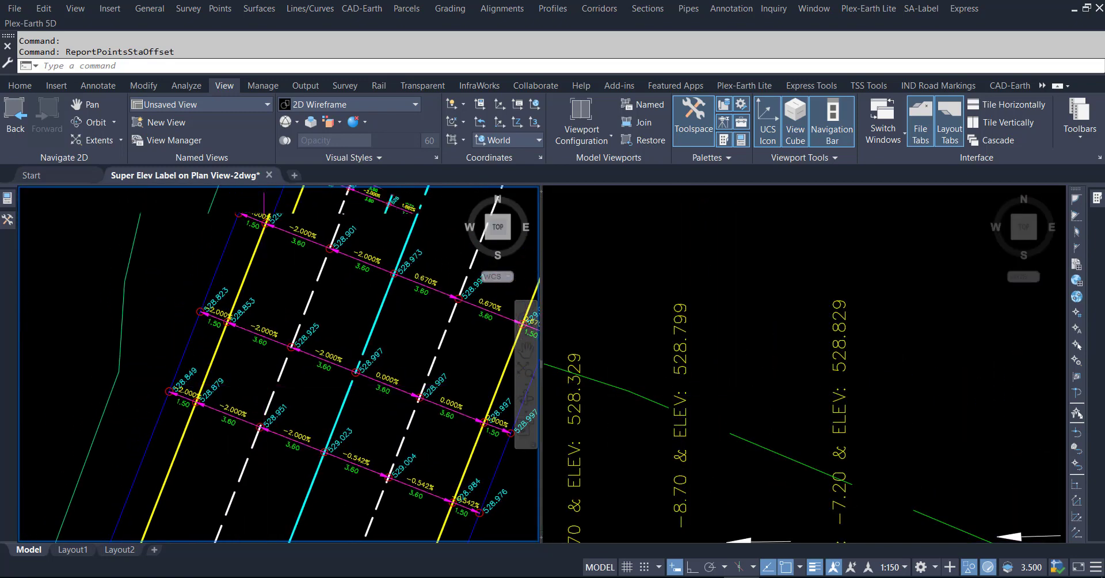
pyautogui.scroll(-1, 232, 372)
pyautogui.scroll(4, 264, 327)
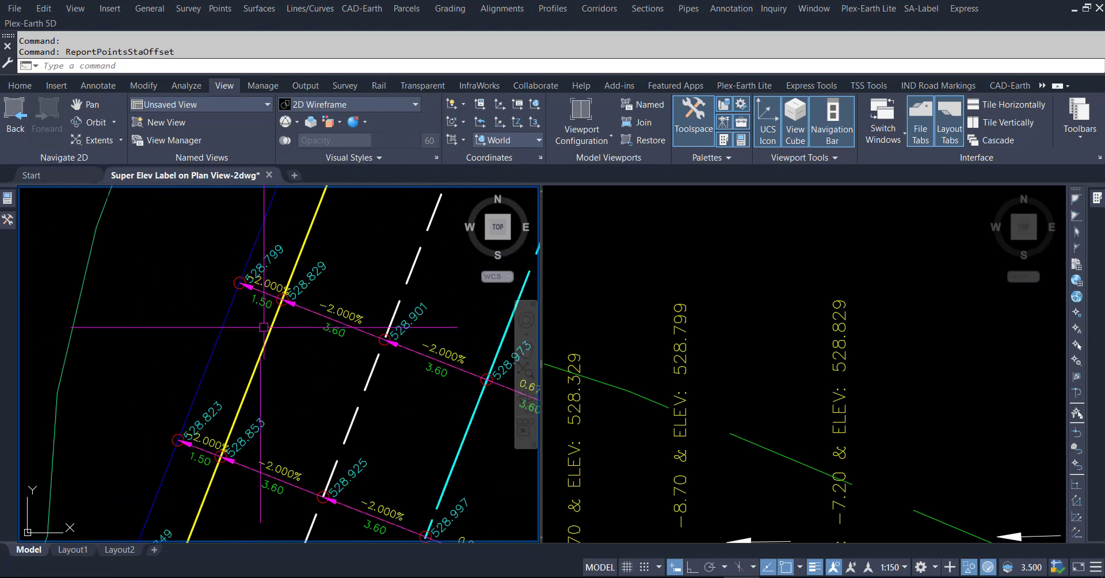
pyautogui.moveTo(264, 327); pyautogui.dragTo(192, 291)
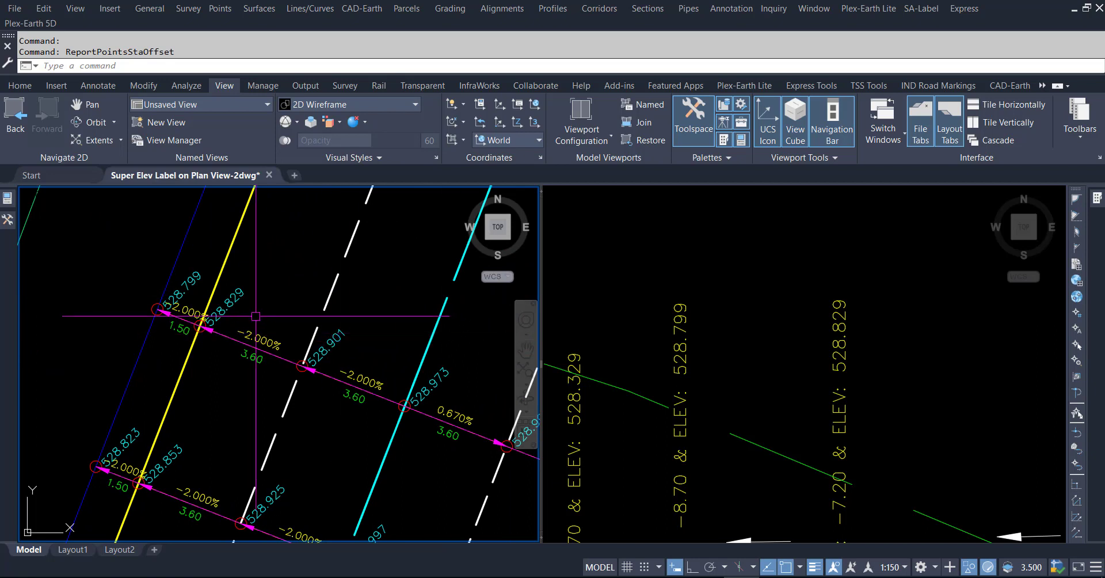
# Step: Show plan labels 529.021 and 529.031 alongside section labels at offsets 3.60, 7.20 and 8.70
pyautogui.click(924, 427)
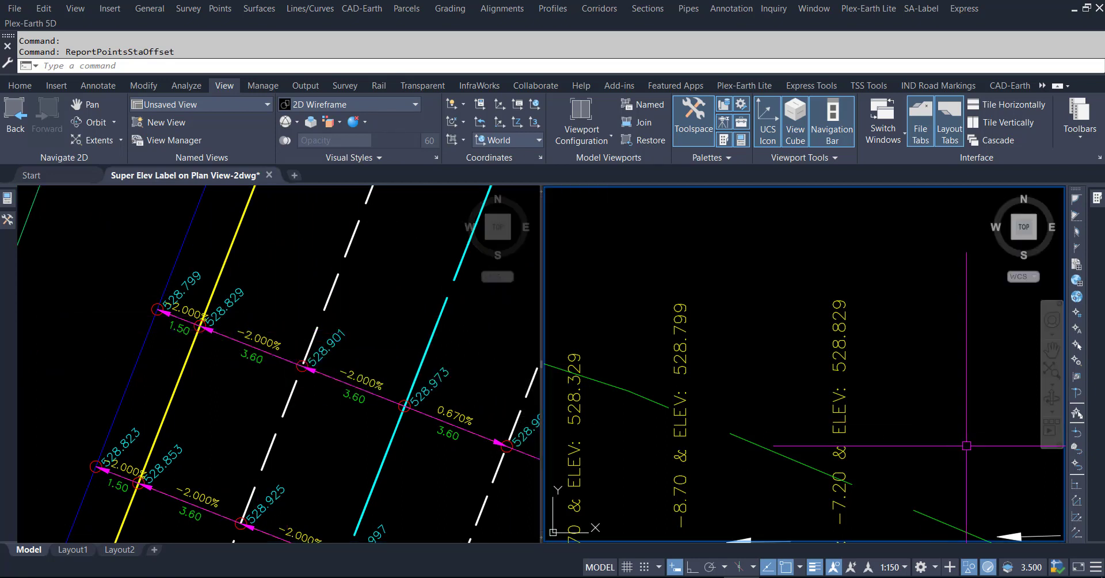
pyautogui.moveTo(939, 402); pyautogui.dragTo(636, 482)
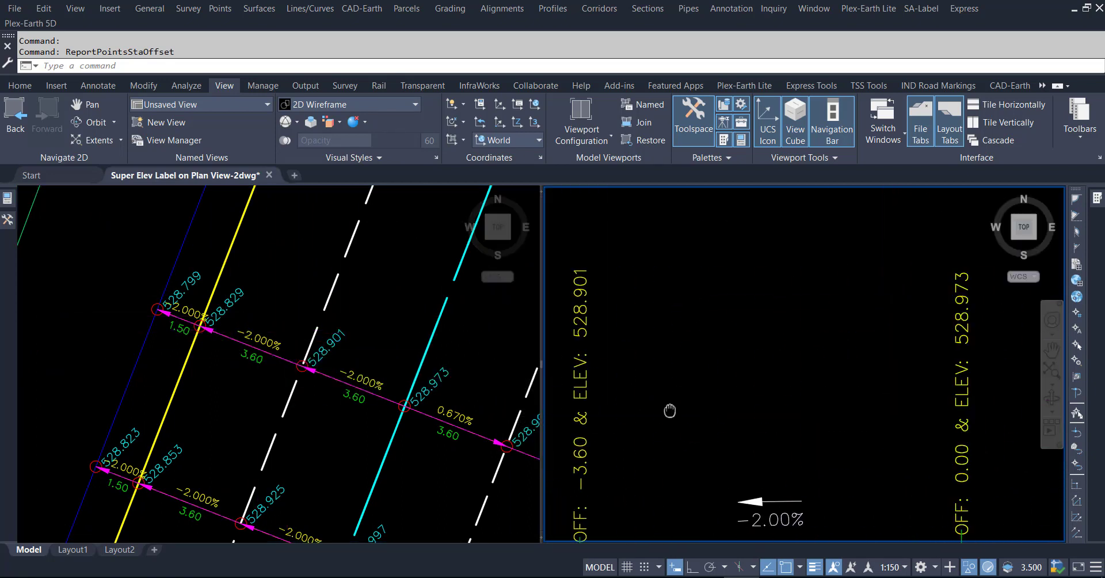
pyautogui.scroll(-4, 662, 370)
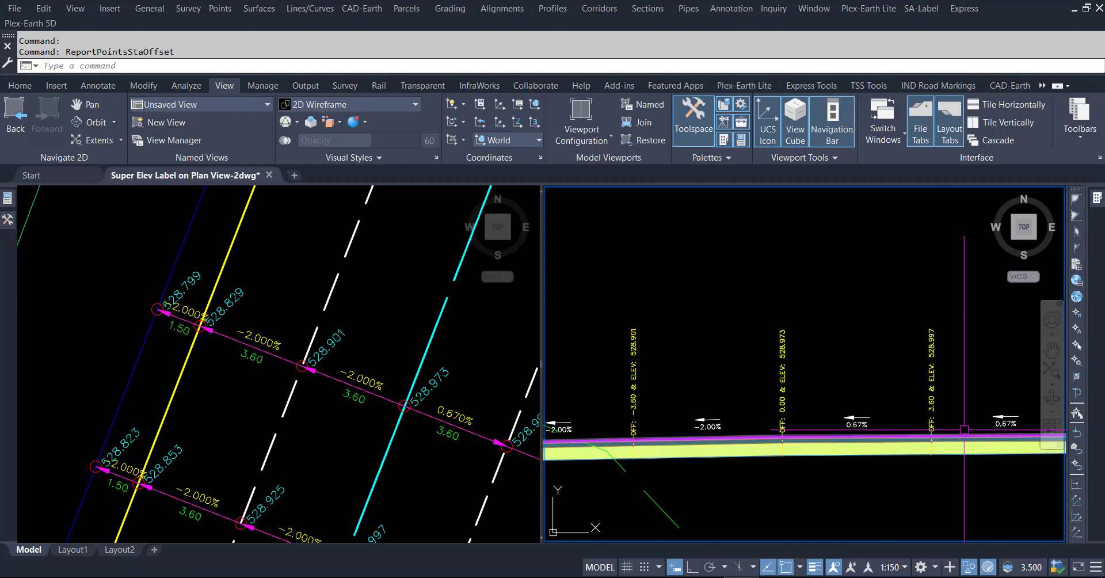
pyautogui.scroll(-3, 662, 370)
pyautogui.scroll(5, 742, 358)
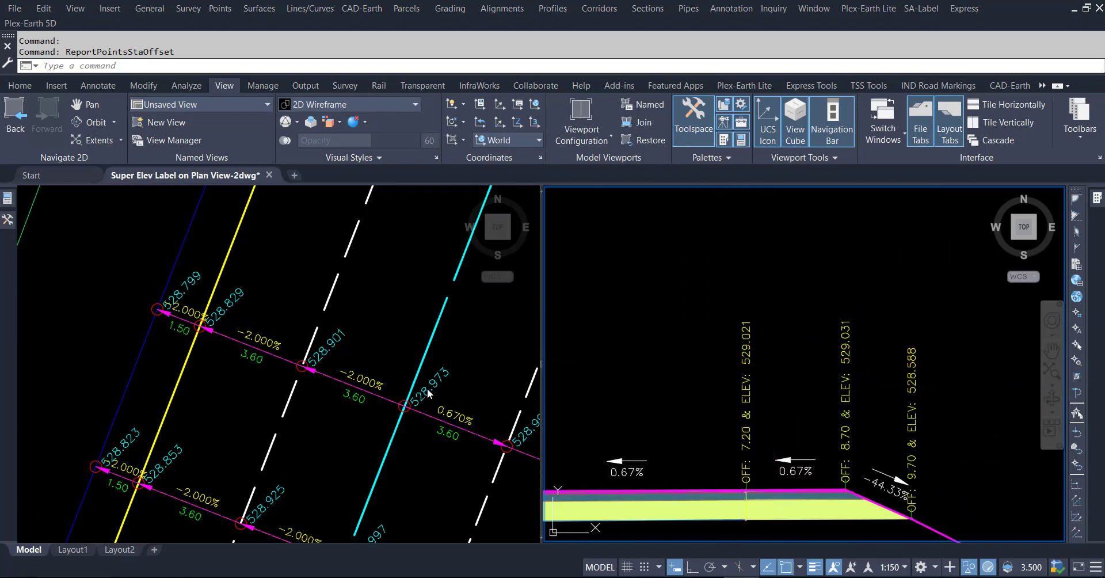
pyautogui.click(469, 368)
pyautogui.moveTo(469, 368); pyautogui.dragTo(155, 273)
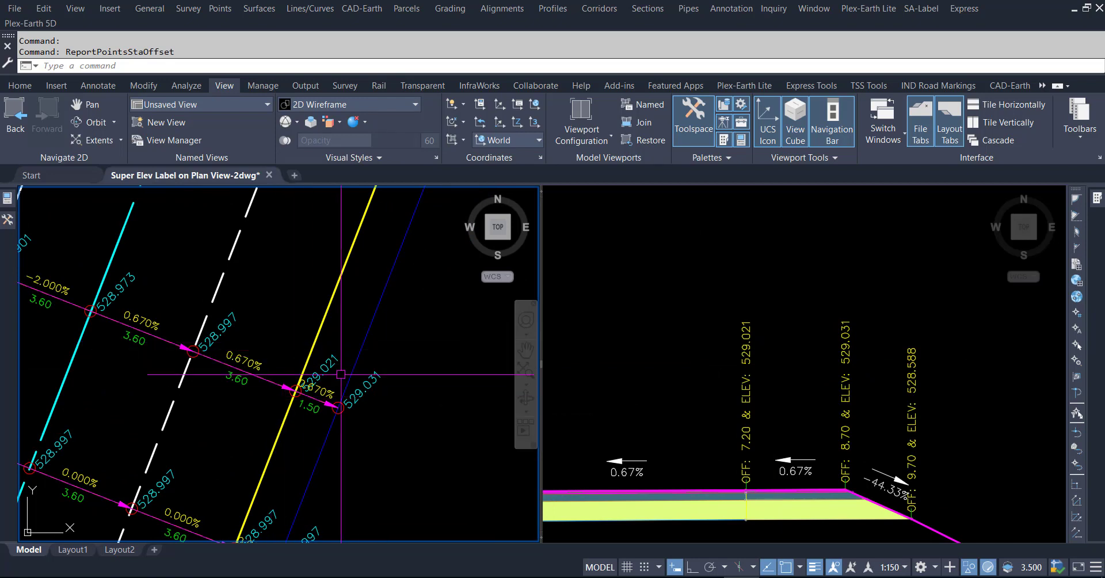
pyautogui.click(738, 384)
pyautogui.moveTo(703, 383); pyautogui.dragTo(815, 383)
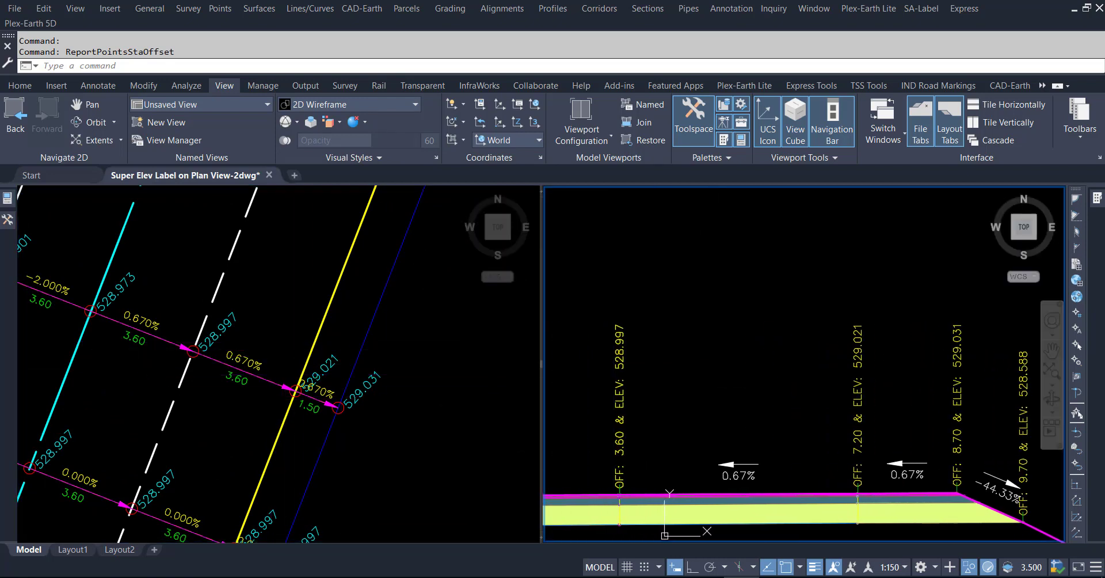
pyautogui.click(230, 336)
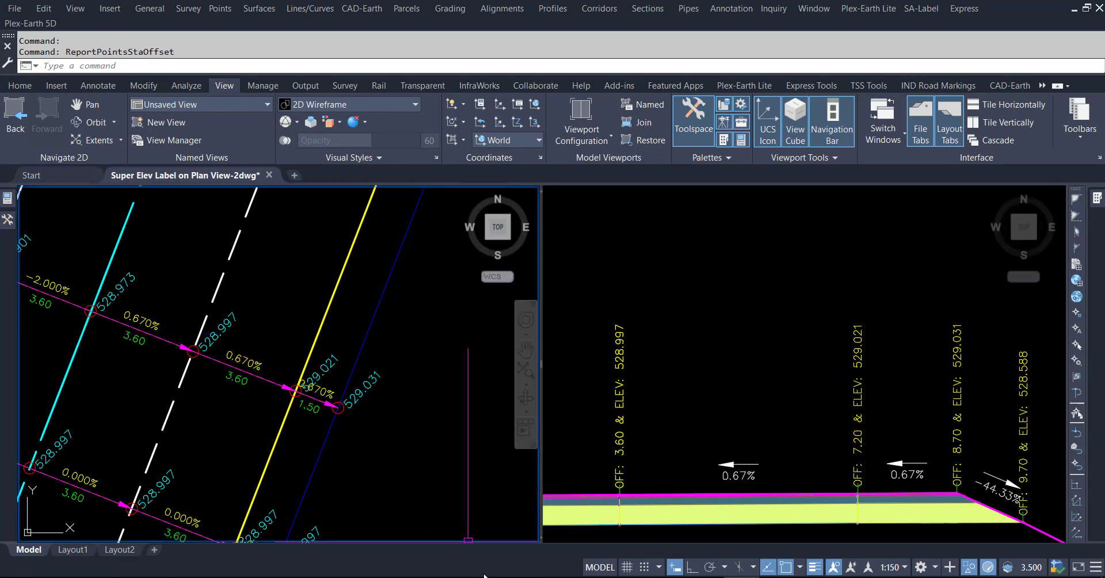
# Step: Pick out the 0+210.00 row (FRLs 532.372 to 533.068) in the Excel grade sheet, then return to Civil 3D
pyautogui.click(279, 523)
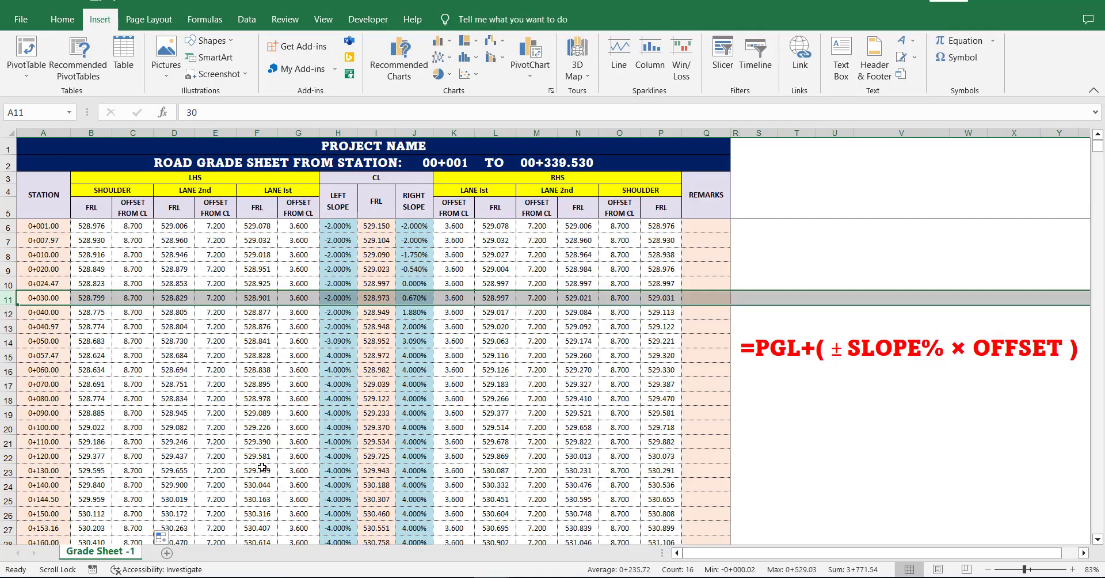
pyautogui.scroll(-4, 312, 416)
pyautogui.scroll(-2, 311, 416)
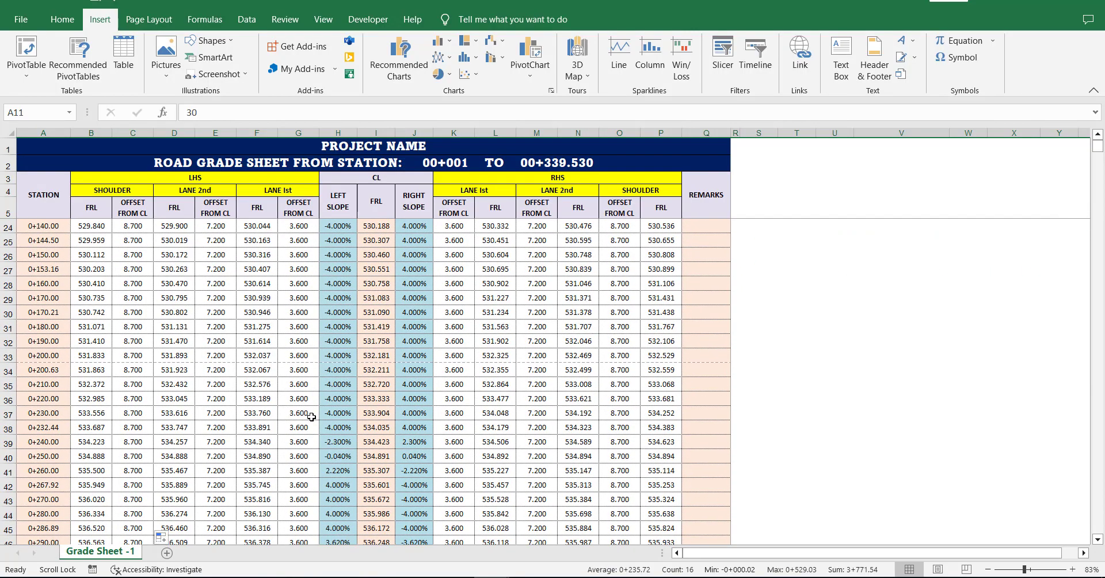
pyautogui.click(4, 385)
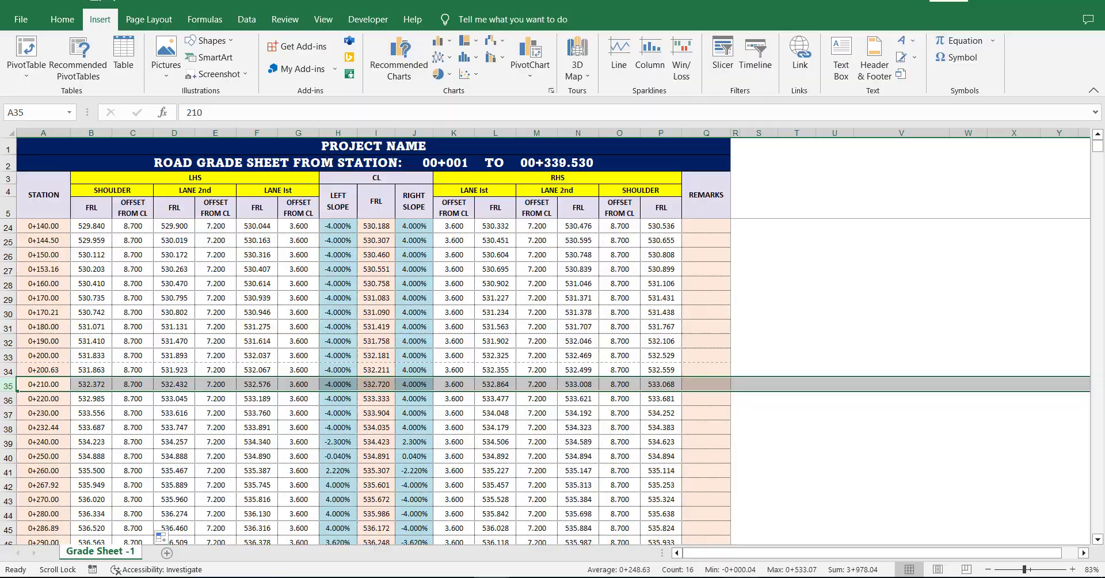
pyautogui.hotkey('alt', 'Tab')
pyautogui.scroll(-3, 323, 527)
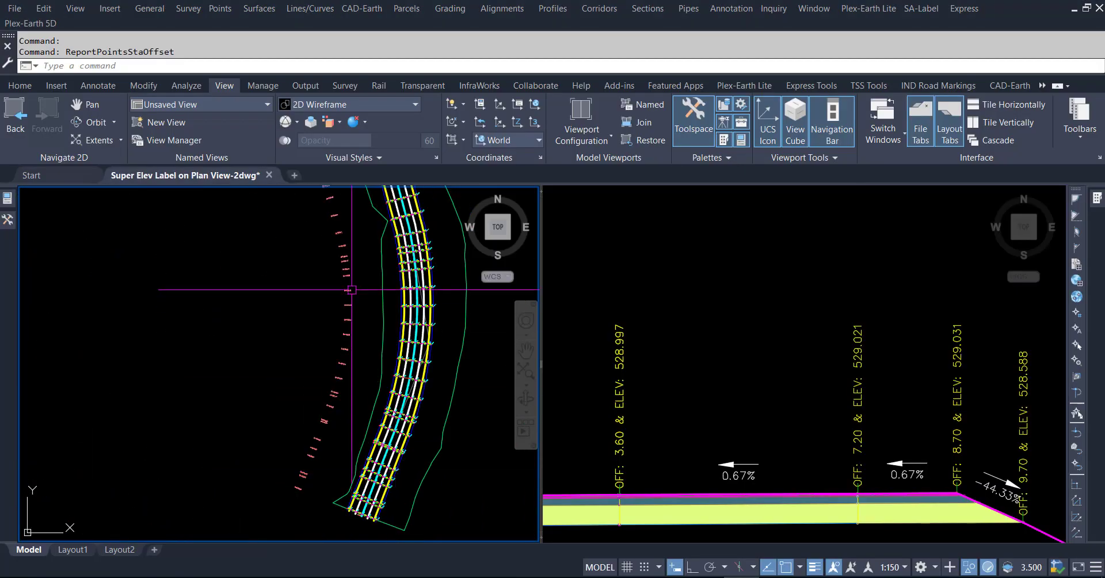
# Step: Zoom the plan viewport to the 0+220–0+240 station labels
pyautogui.scroll(1, 352, 289)
pyautogui.scroll(1, 277, 239)
pyautogui.scroll(2, 292, 239)
pyautogui.scroll(1, 335, 310)
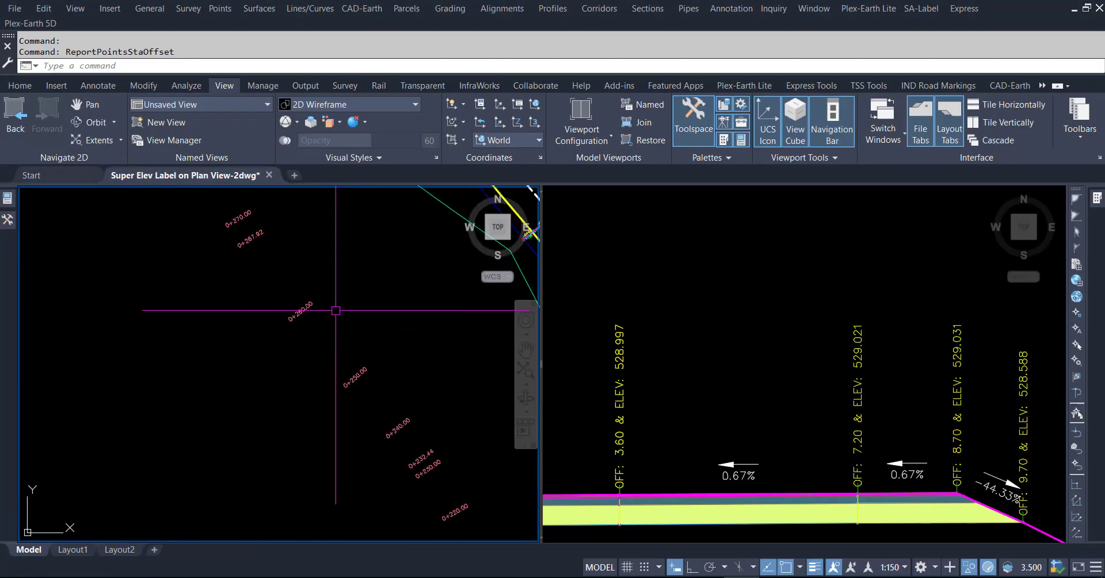
pyautogui.scroll(1, 336, 310)
pyautogui.scroll(-2, 409, 299)
pyautogui.scroll(1, 364, 365)
pyautogui.scroll(2, 350, 418)
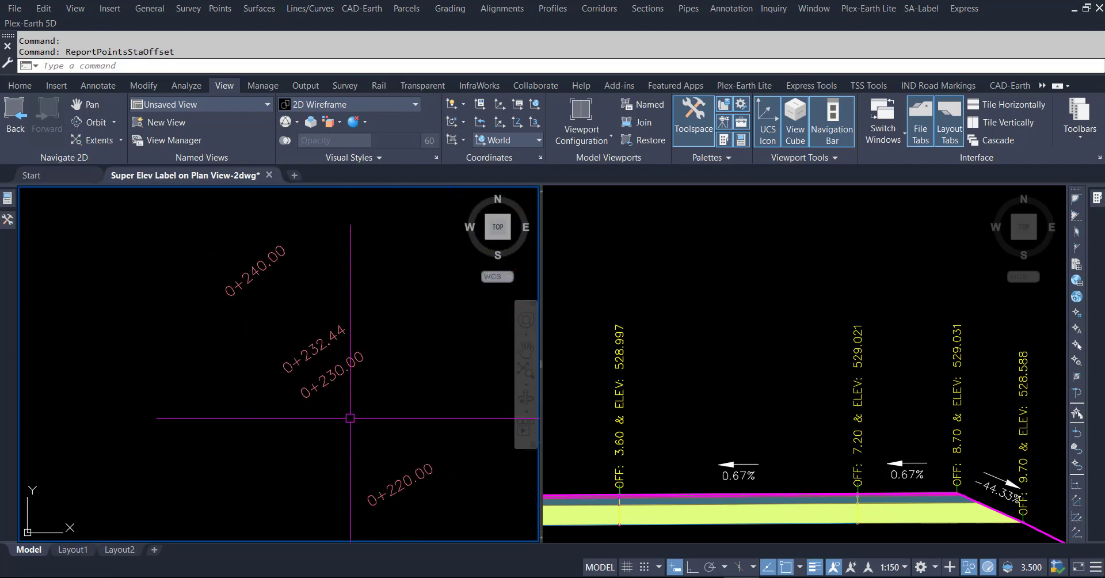
pyautogui.scroll(-3, 311, 390)
pyautogui.scroll(-2, 252, 390)
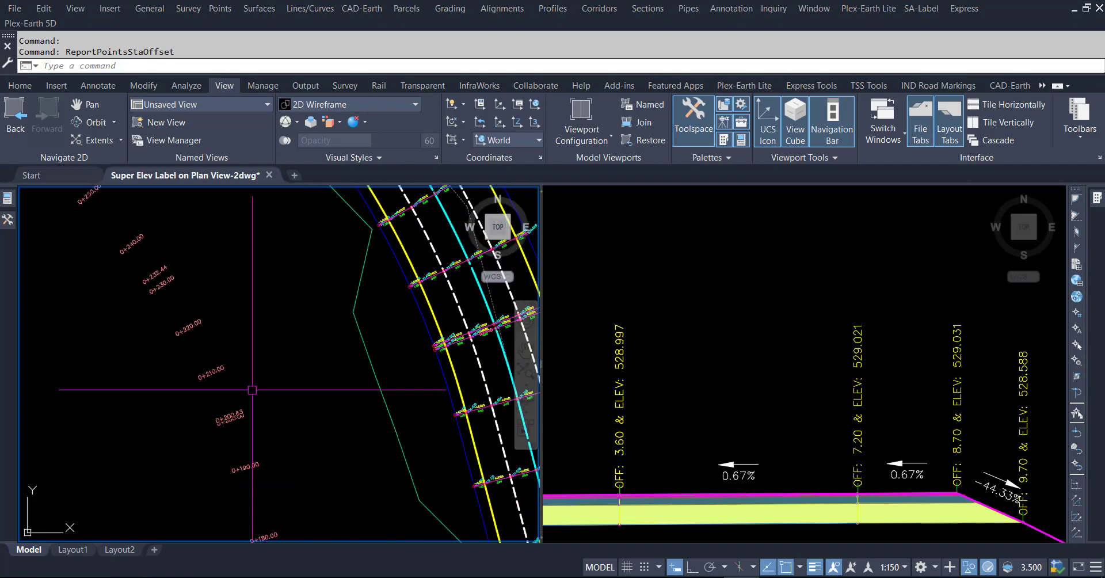
pyautogui.scroll(3, 252, 390)
pyautogui.scroll(-3, 253, 390)
# Step: Zoom in on the curved corridor's 0+210.00 super-elevation labels at 4.000%, including 533.068
pyautogui.moveTo(450, 283); pyautogui.dragTo(350, 359)
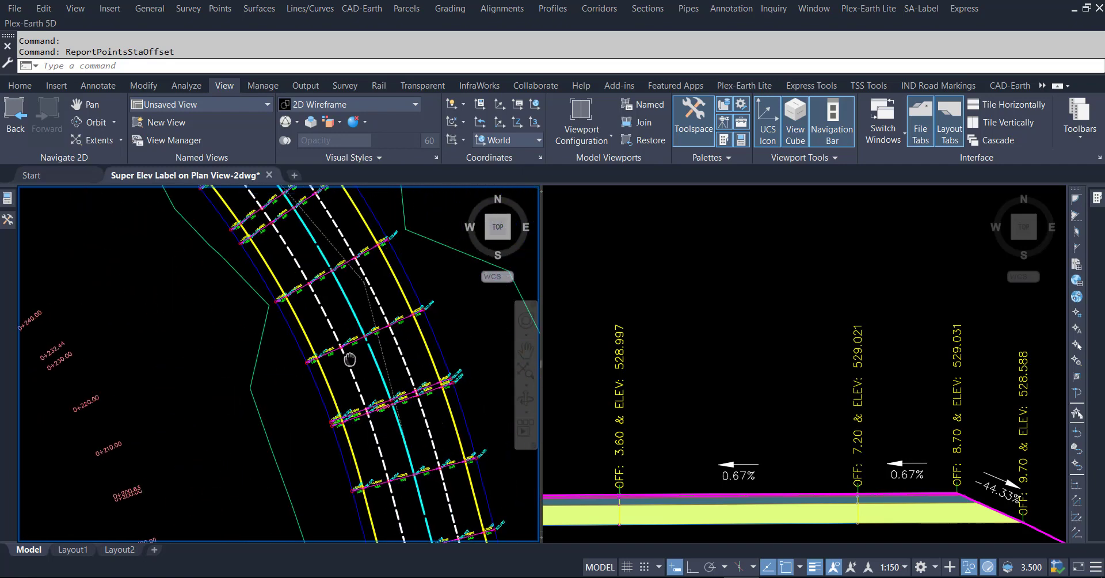
pyautogui.scroll(2, 349, 359)
pyautogui.scroll(2, 357, 379)
pyautogui.scroll(4, 365, 403)
pyautogui.scroll(3, 372, 416)
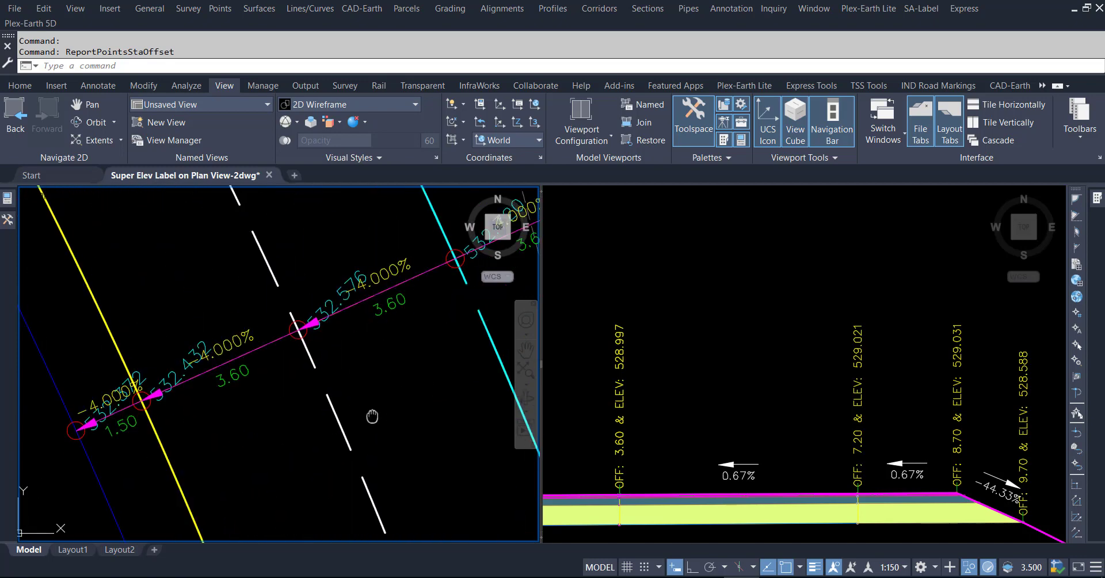
pyautogui.scroll(-2, 371, 416)
pyautogui.scroll(-2, 185, 429)
pyautogui.scroll(2, 244, 447)
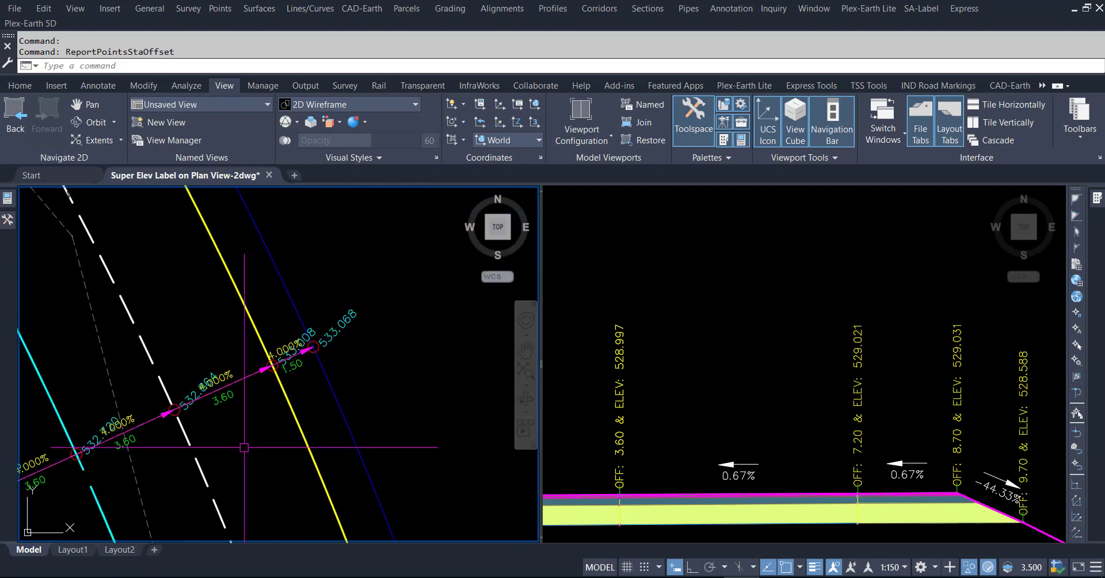
pyautogui.scroll(2, 364, 322)
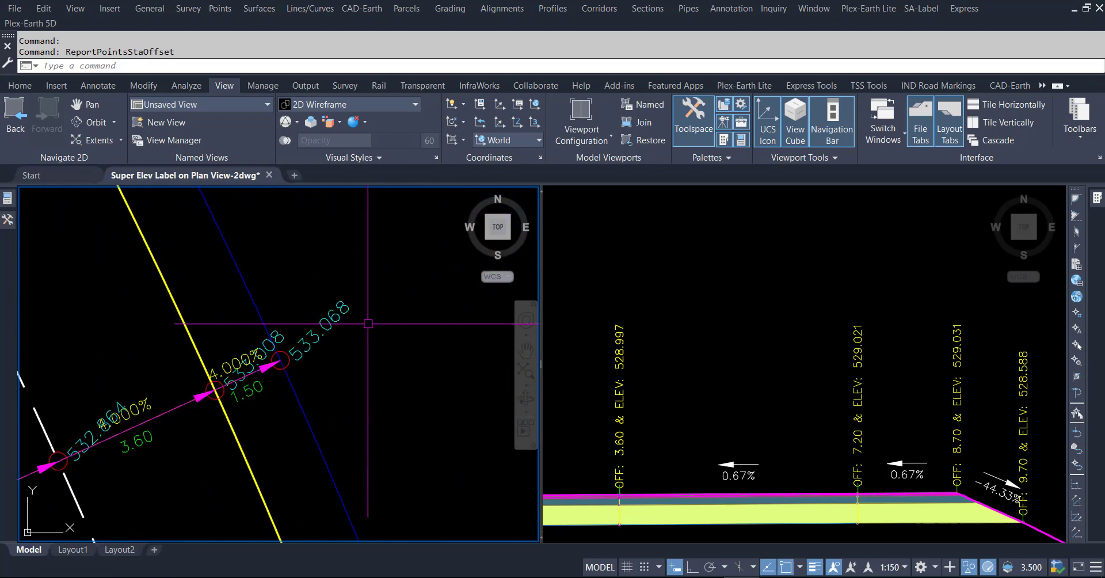
# Step: Make the cross-section viewport active and zoom it out
pyautogui.click(806, 387)
pyautogui.scroll(-2, 725, 389)
pyautogui.scroll(-3, 725, 388)
pyautogui.scroll(-2, 725, 389)
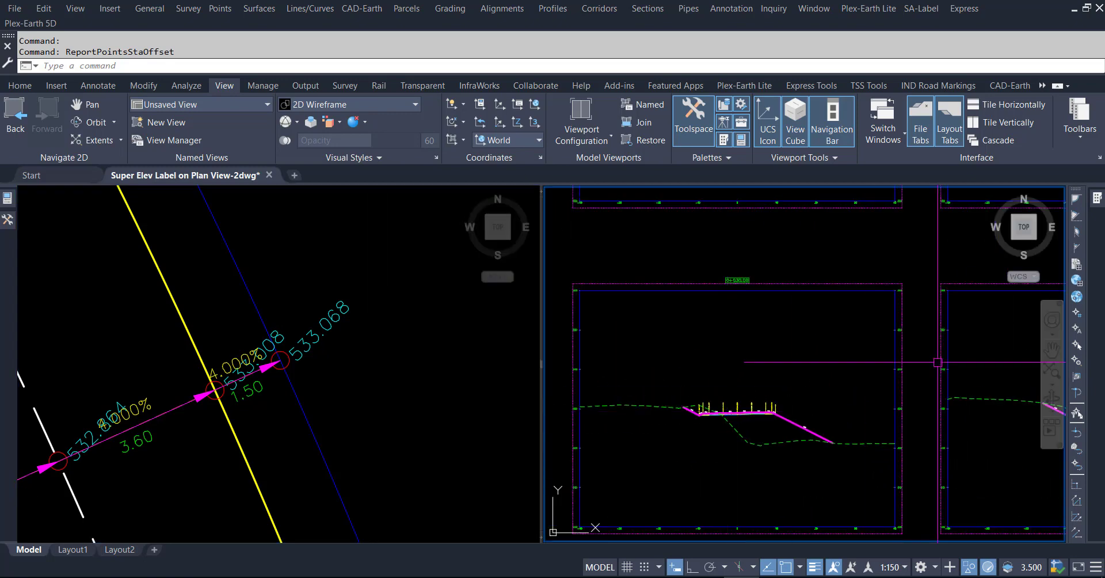
# Step: Zoom into the 0+210.00 section until 533.008 at offset 7.20 and 533.068 at 8.70 are readable
pyautogui.scroll(-2, 727, 410)
pyautogui.scroll(-1, 727, 410)
pyautogui.scroll(2, 727, 410)
pyautogui.scroll(3, 676, 311)
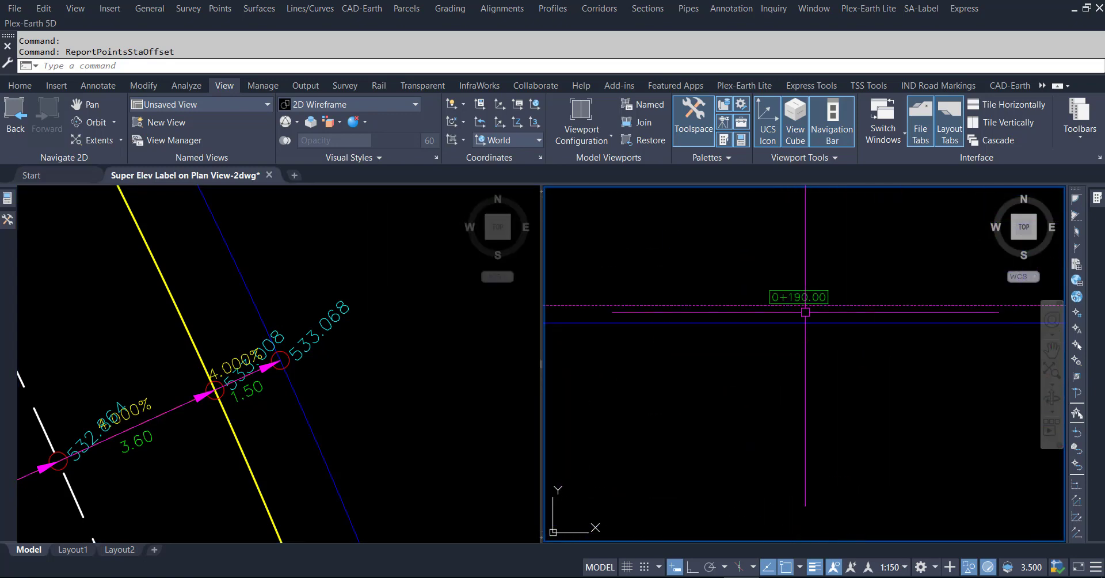
pyautogui.scroll(-1, 673, 334)
pyautogui.scroll(-3, 714, 403)
pyautogui.scroll(1, 886, 190)
pyautogui.scroll(2, 878, 259)
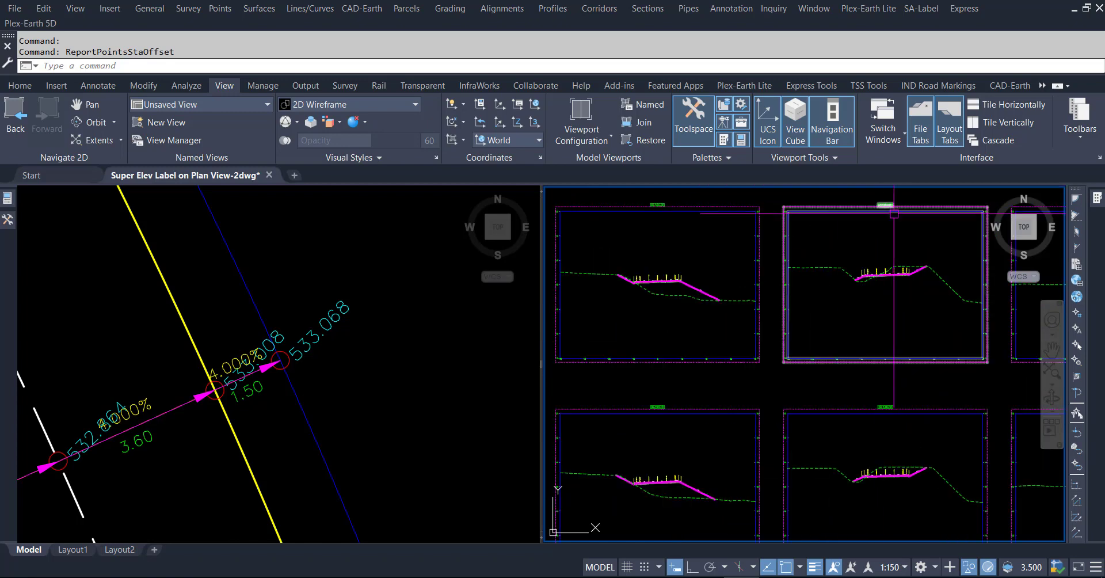
pyautogui.scroll(1, 872, 299)
pyautogui.scroll(-2, 869, 320)
pyautogui.scroll(-3, 870, 320)
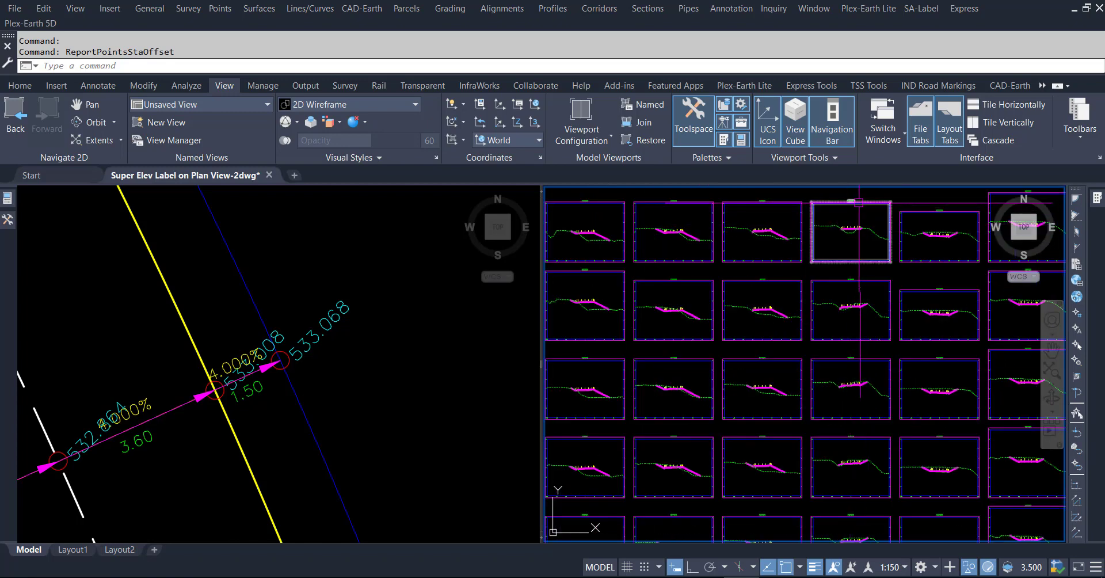
pyautogui.scroll(3, 870, 311)
pyautogui.scroll(-1, 868, 293)
pyautogui.scroll(-3, 867, 275)
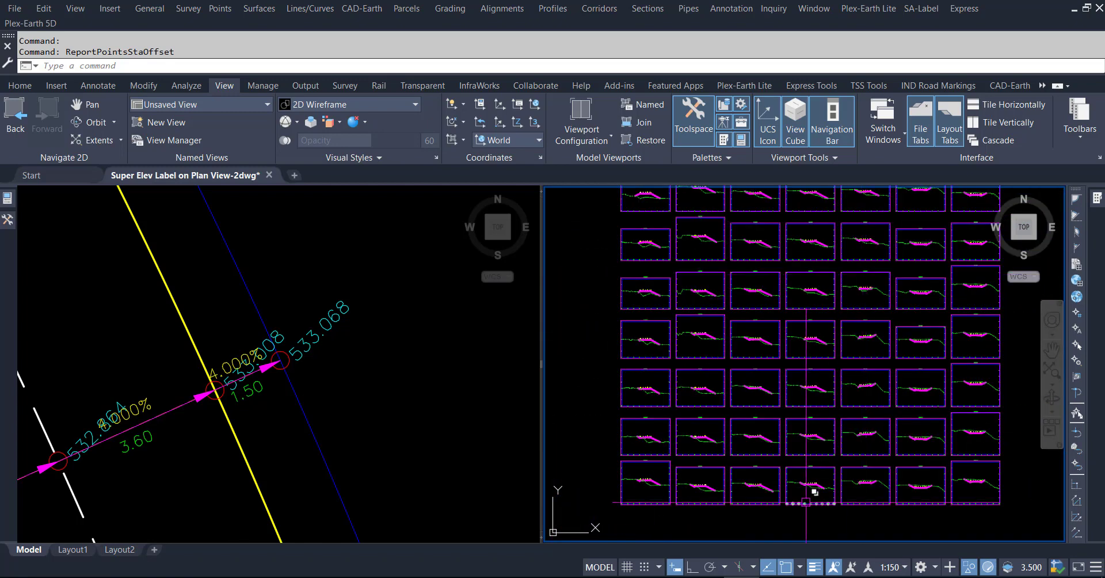
pyautogui.scroll(4, 814, 486)
pyautogui.scroll(2, 900, 457)
pyautogui.scroll(-1, 899, 458)
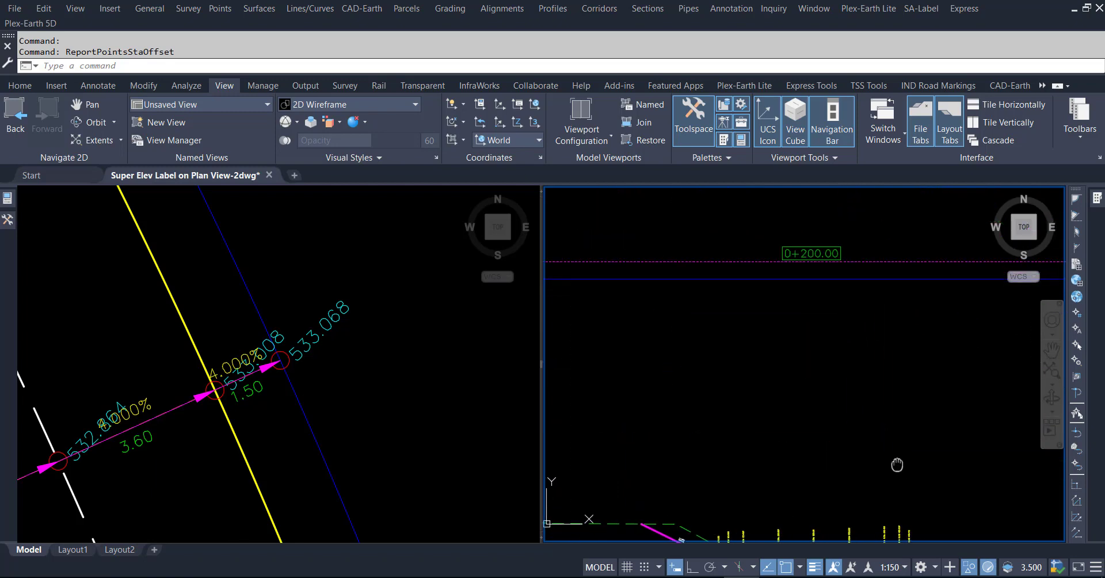
pyautogui.scroll(-2, 779, 436)
pyautogui.scroll(-3, 765, 455)
pyautogui.scroll(-2, 752, 467)
pyautogui.scroll(-2, 751, 468)
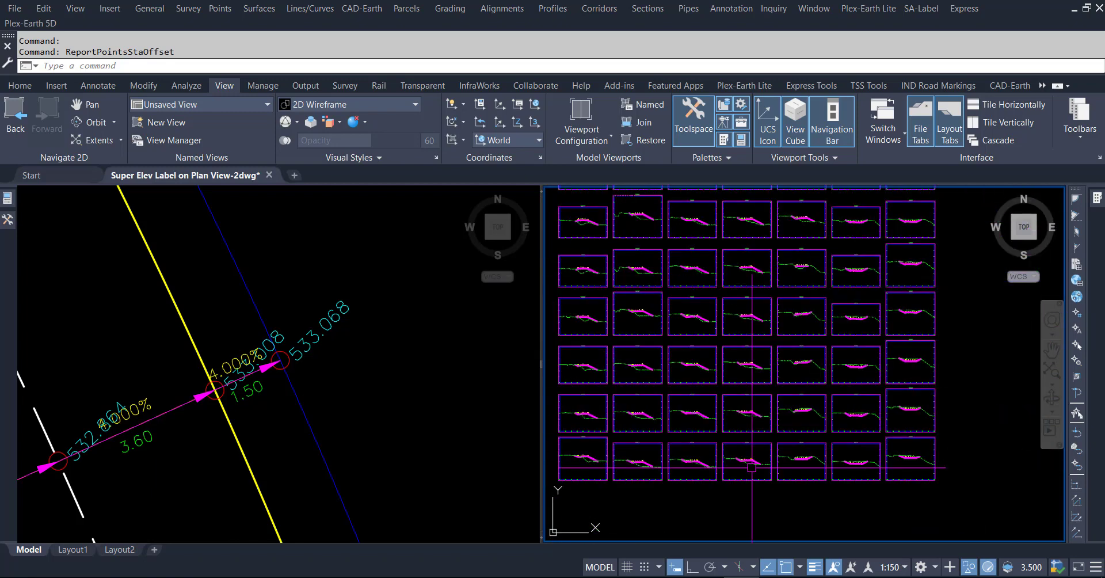
pyautogui.scroll(-1, 797, 456)
pyautogui.scroll(5, 784, 282)
pyautogui.scroll(2, 785, 281)
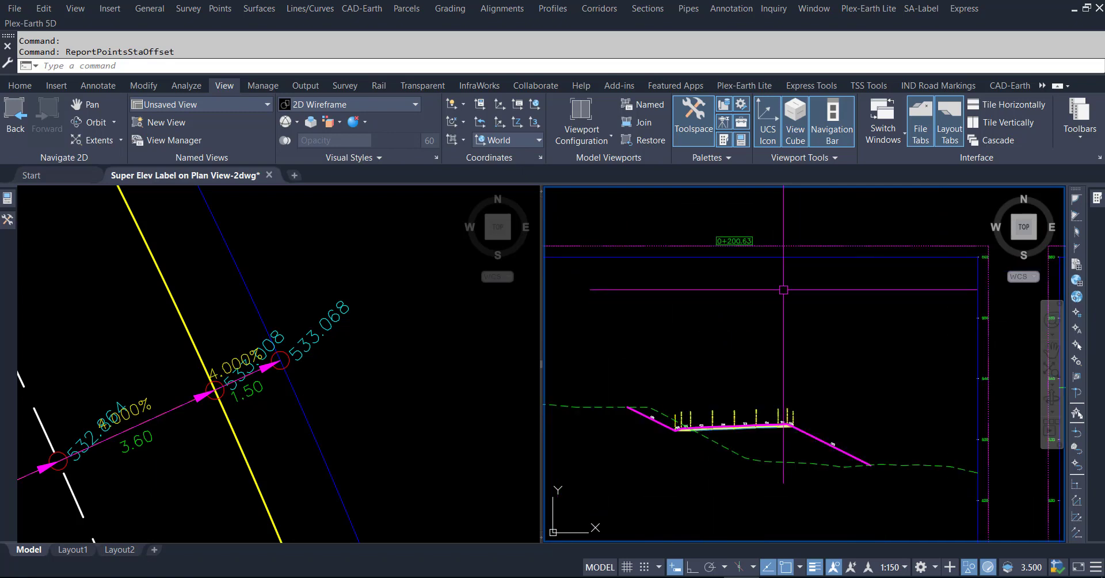
pyautogui.scroll(2, 794, 248)
pyautogui.scroll(-5, 793, 270)
pyautogui.scroll(-2, 791, 323)
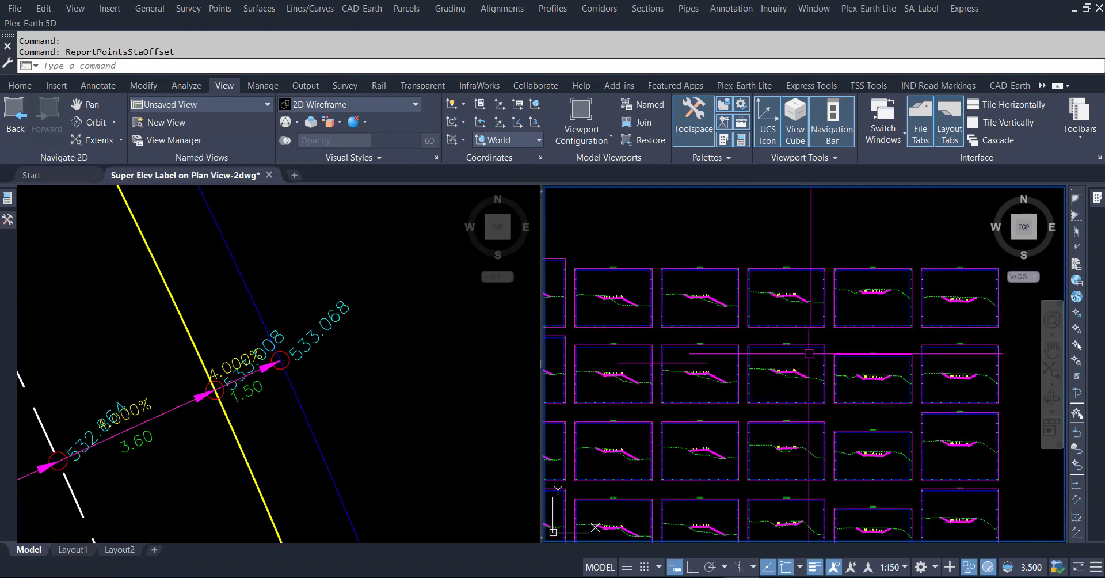
pyautogui.scroll(6, 788, 356)
pyautogui.scroll(-2, 789, 355)
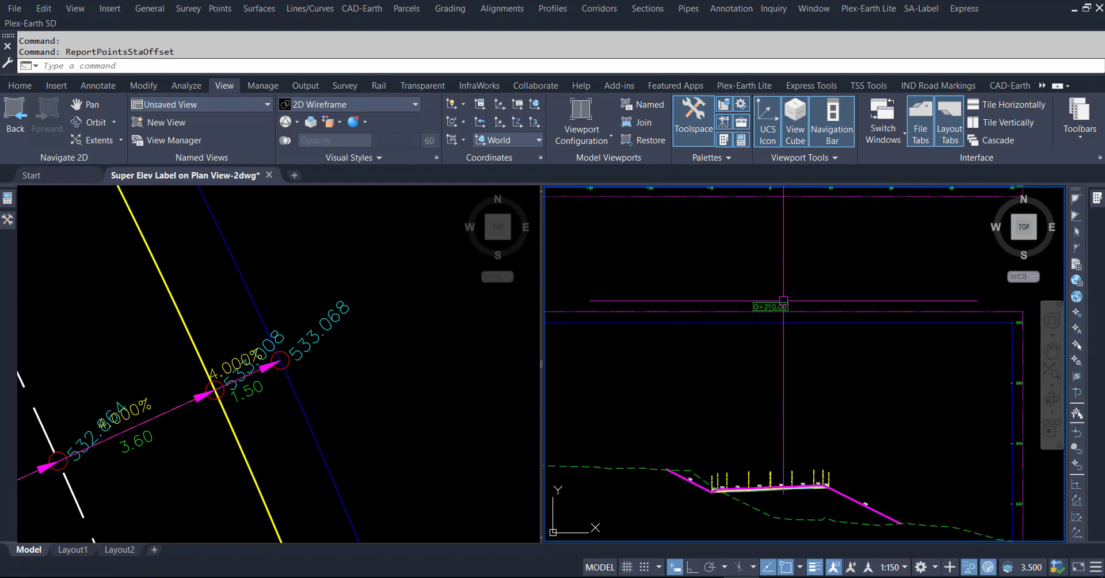
pyautogui.scroll(-1, 812, 414)
pyautogui.scroll(1, 812, 460)
pyautogui.scroll(1, 803, 470)
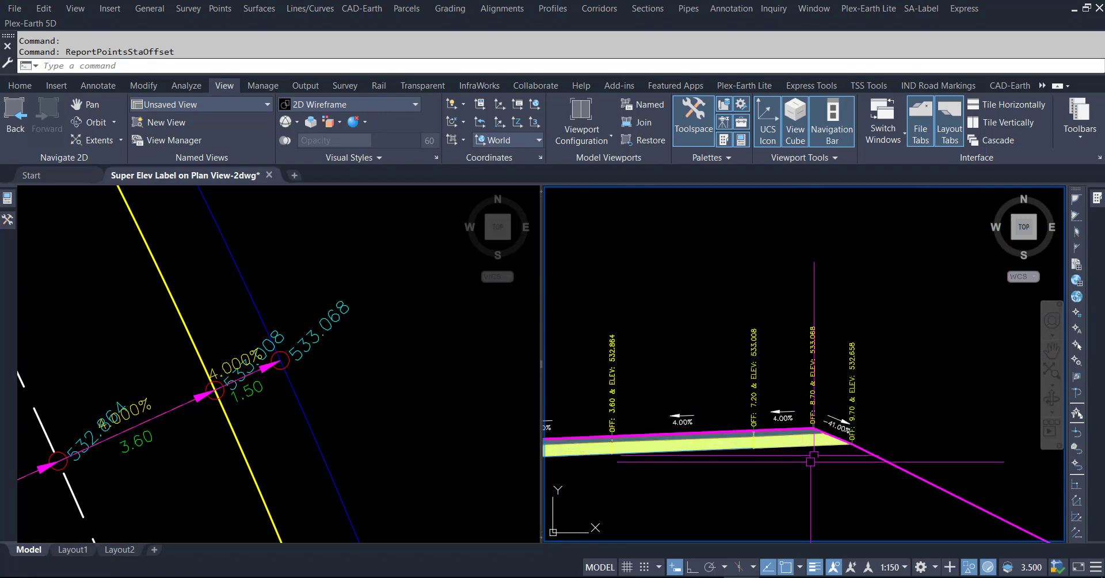
pyautogui.scroll(3, 808, 439)
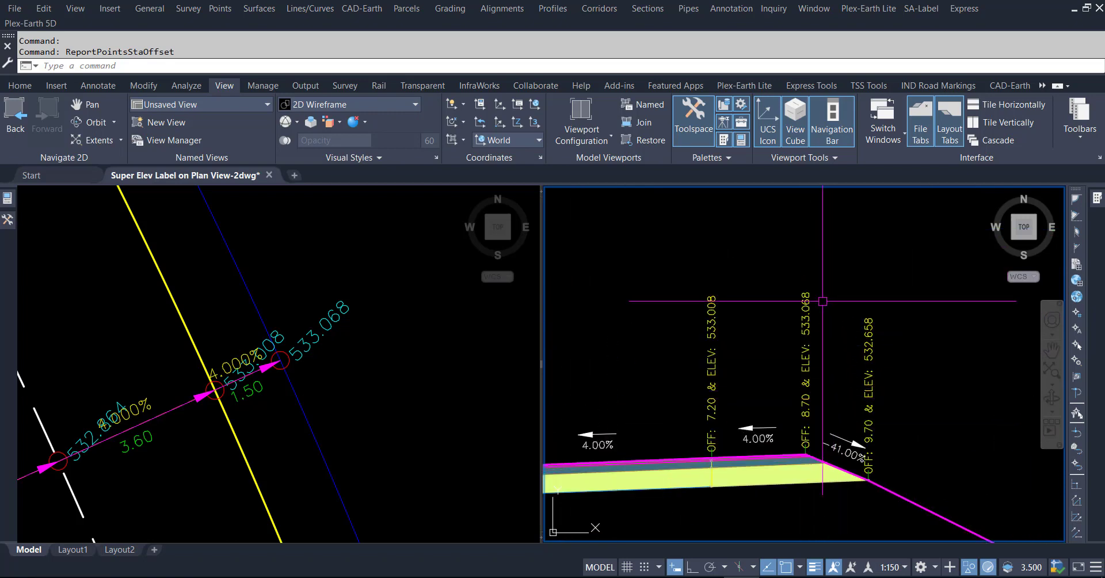
# Step: Compare the 3.60-offset section label with the plan shoulder point, then return to the Excel grade sheet
pyautogui.click(366, 325)
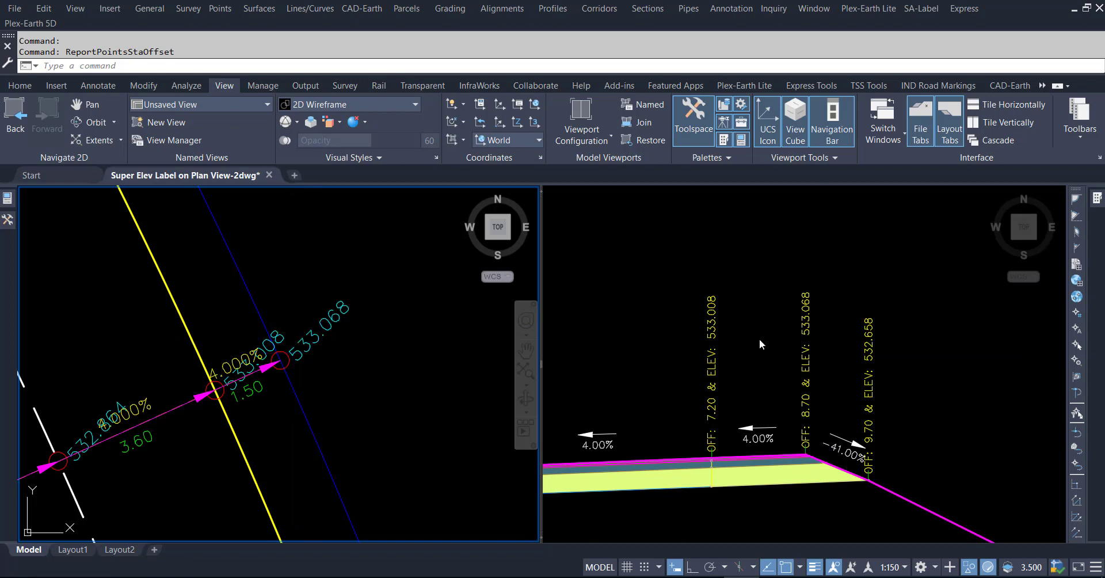
pyautogui.moveTo(649, 354); pyautogui.dragTo(751, 351)
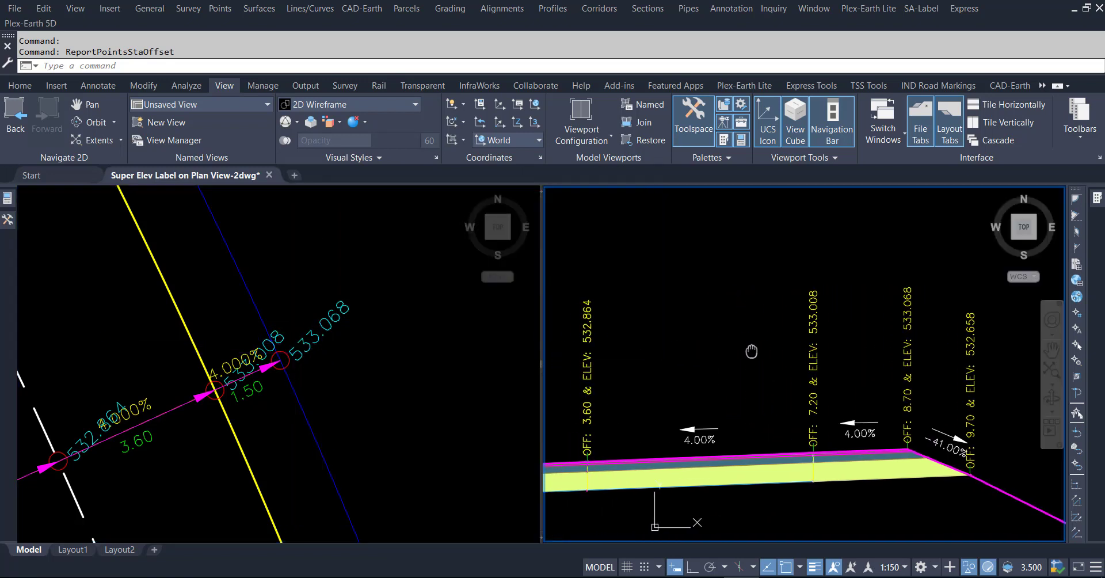
pyautogui.click(95, 443)
pyautogui.click(89, 443)
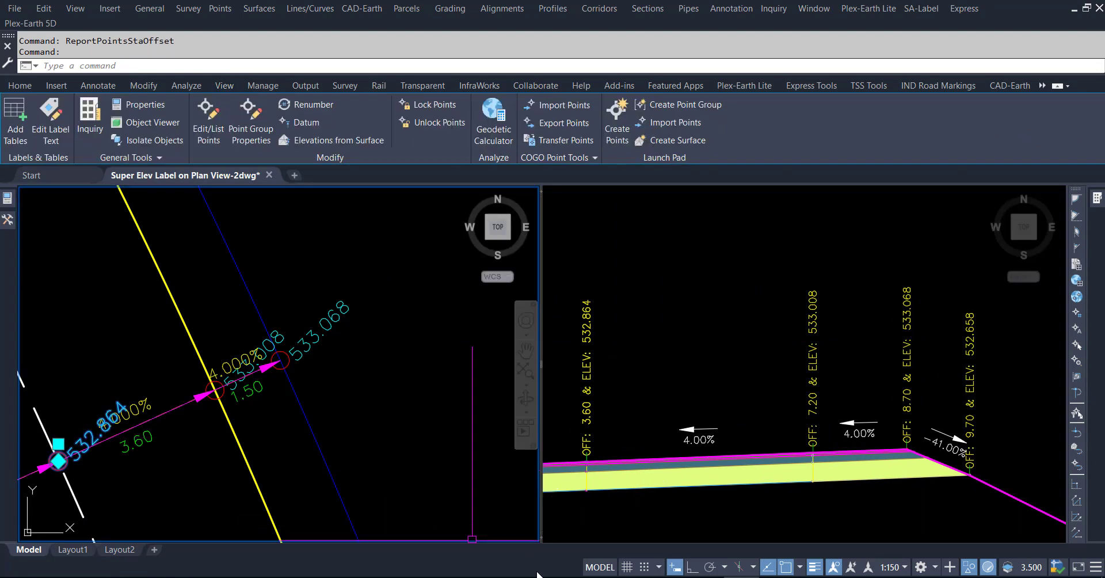
pyautogui.click(290, 535)
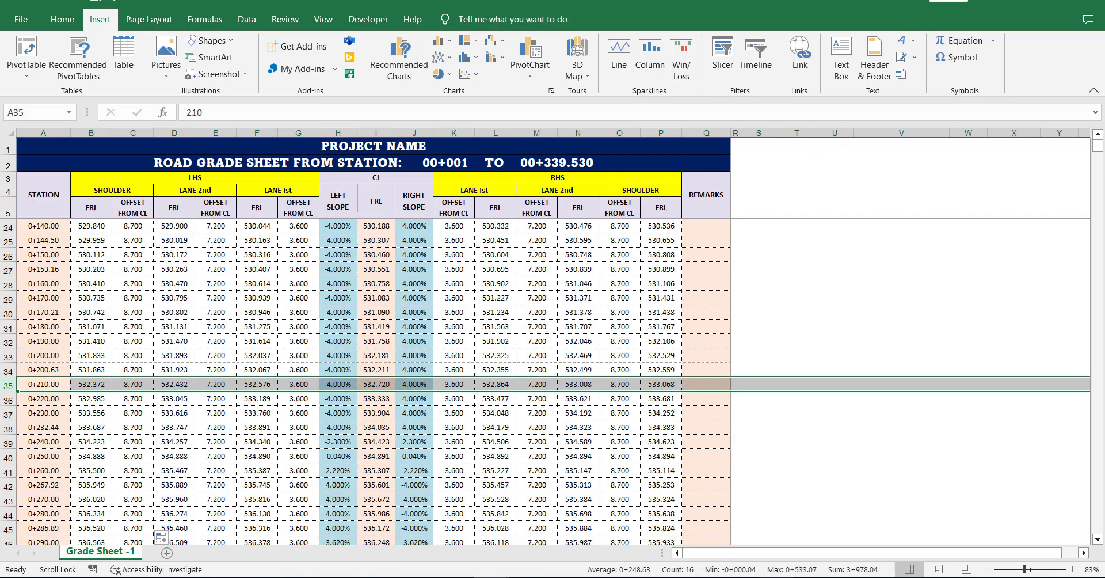
pyautogui.hotkey('alt', 'Tab')
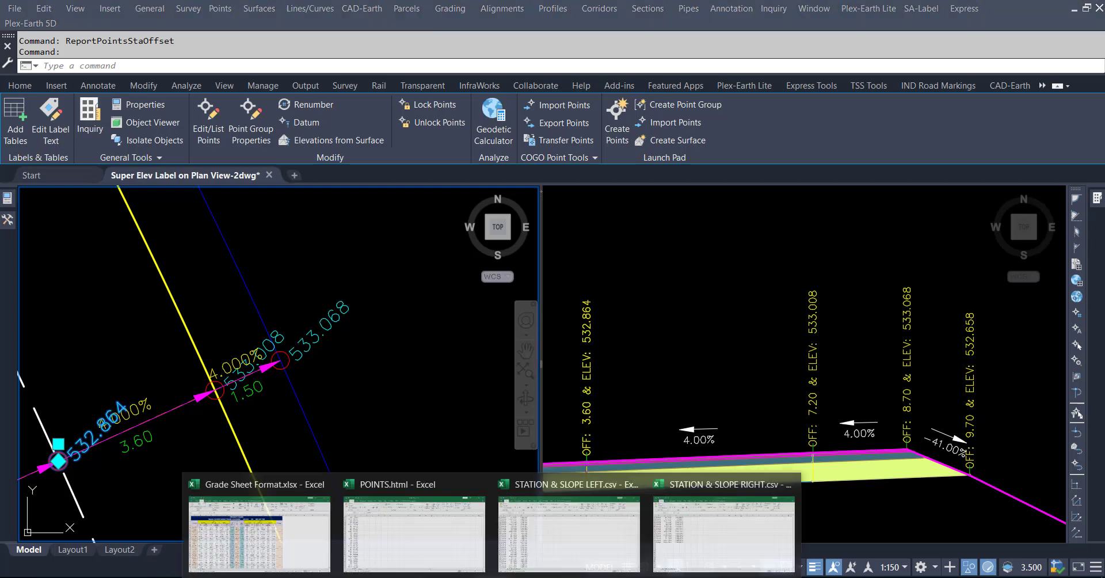
pyautogui.click(308, 536)
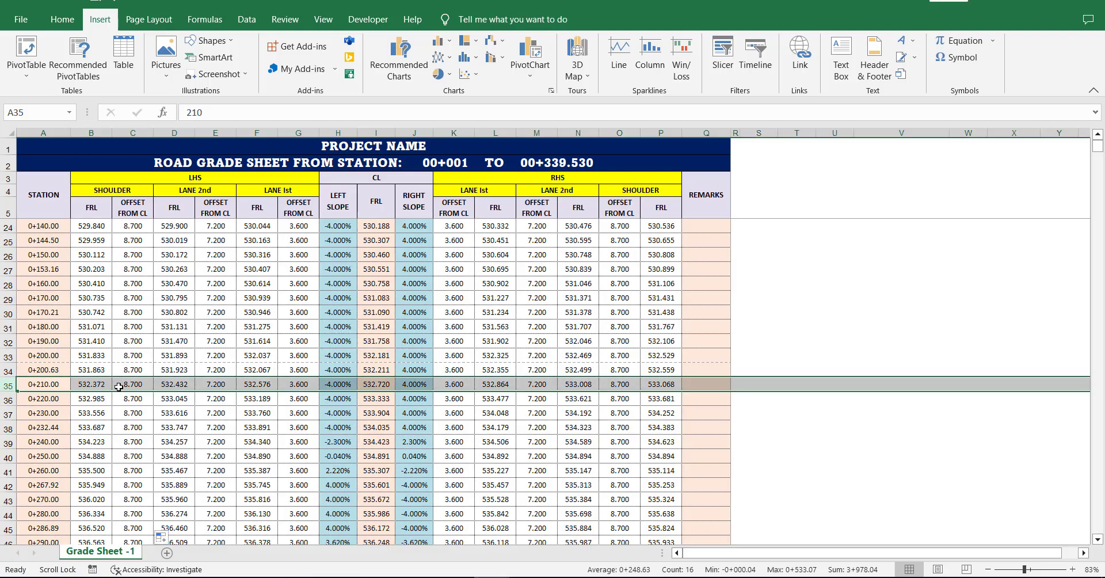
pyautogui.hotkey('alt', 'Tab')
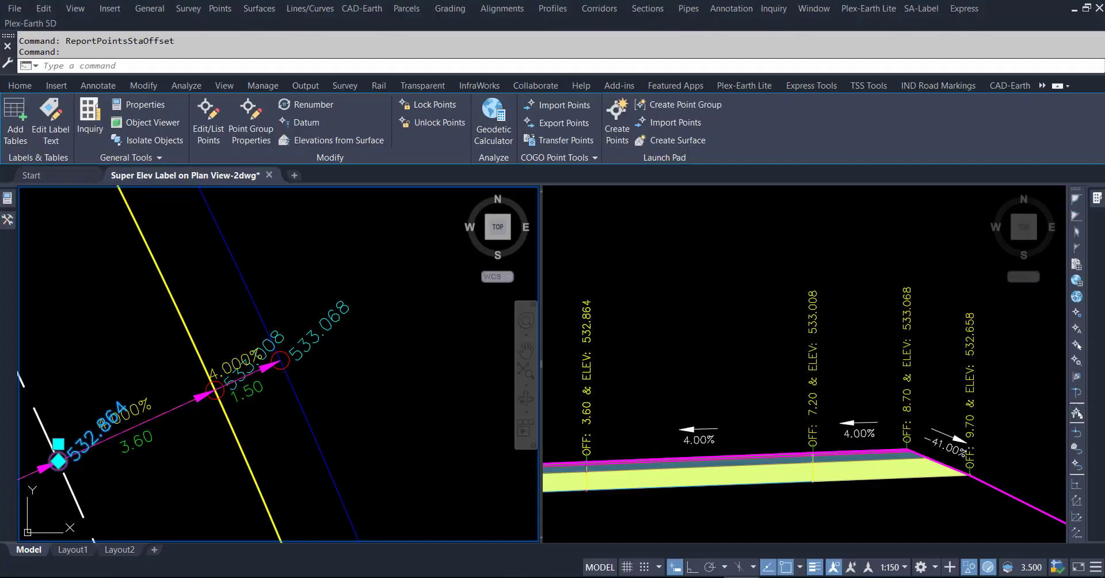
pyautogui.moveTo(702, 406); pyautogui.dragTo(752, 418)
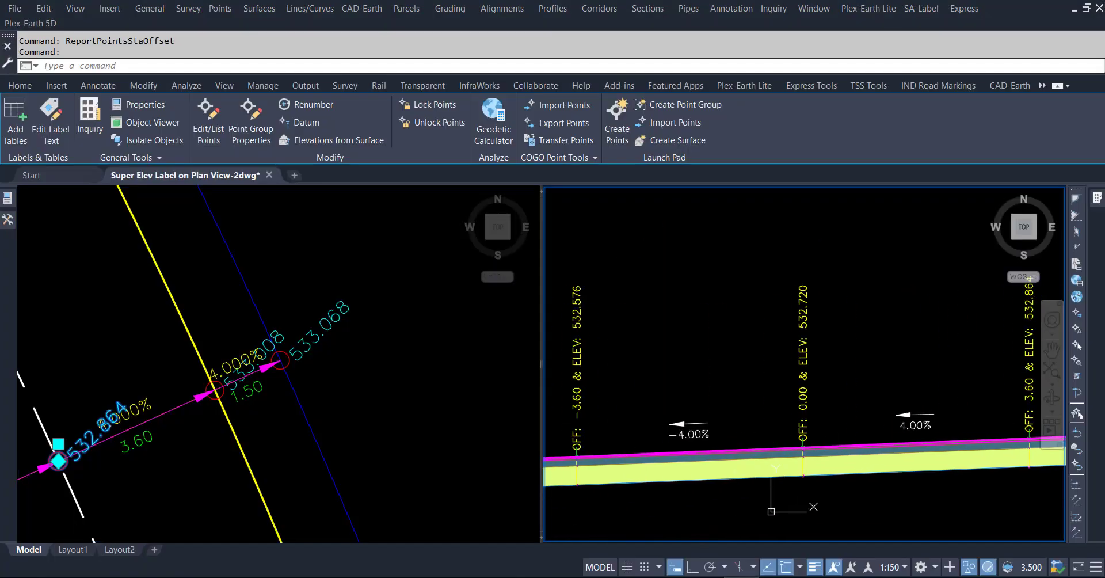
pyautogui.scroll(-5, 752, 418)
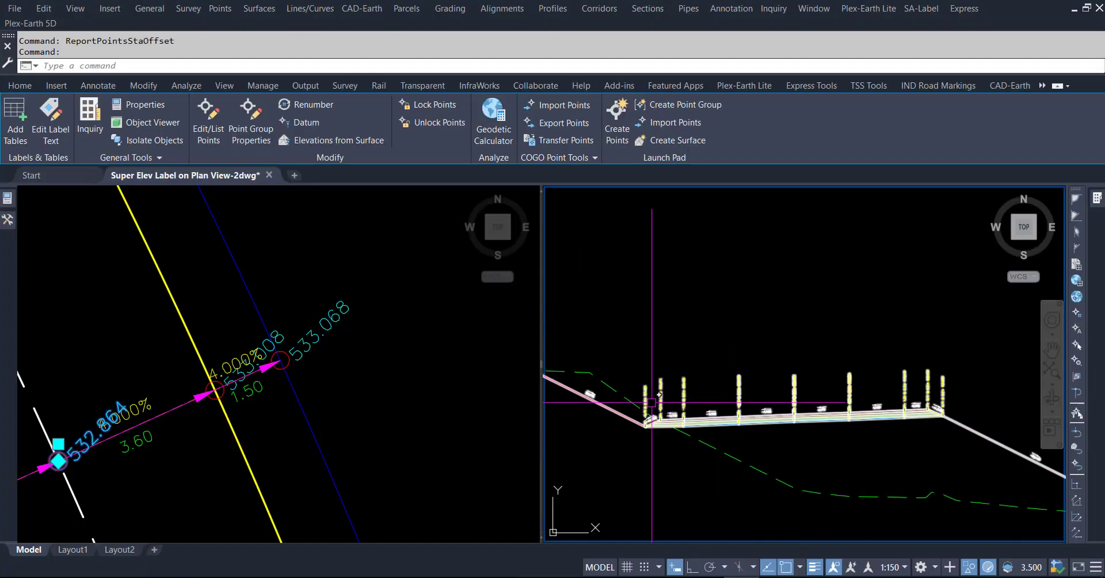
pyautogui.scroll(10, 660, 381)
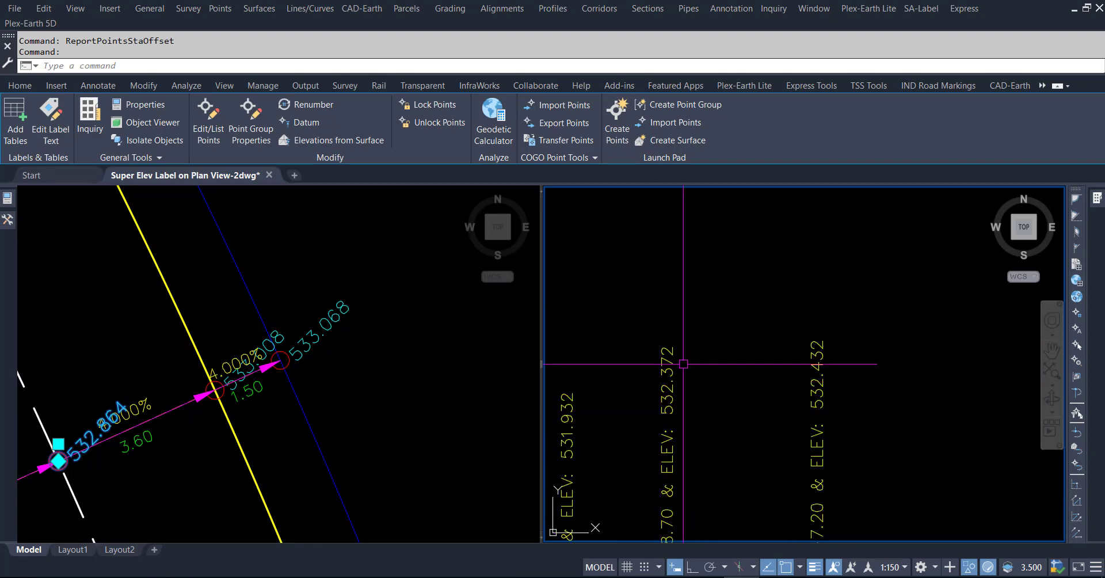
pyautogui.click(299, 470)
pyautogui.scroll(-4, 370, 403)
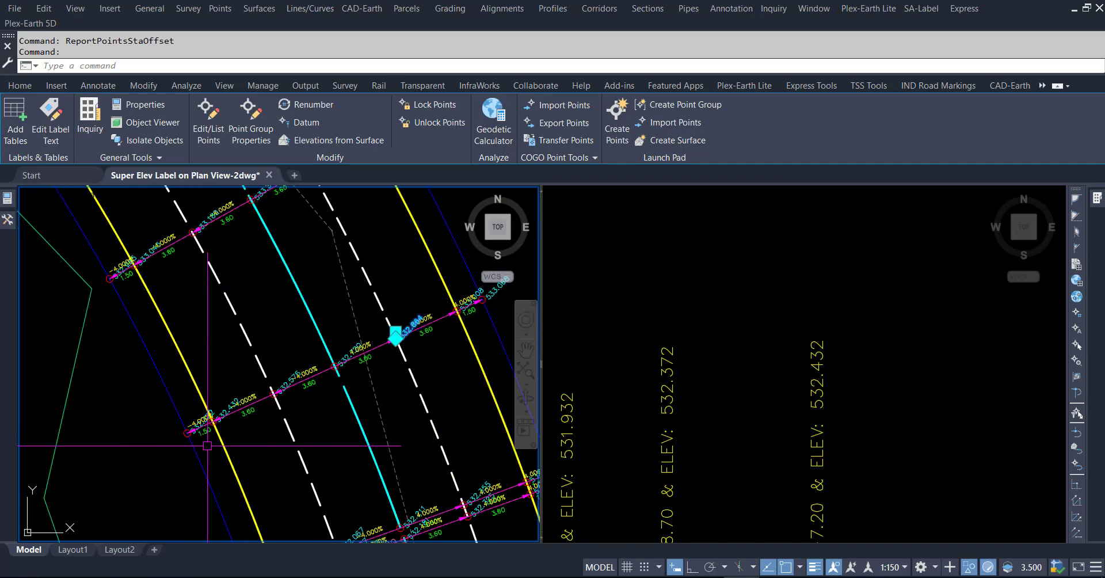
pyautogui.scroll(6, 207, 445)
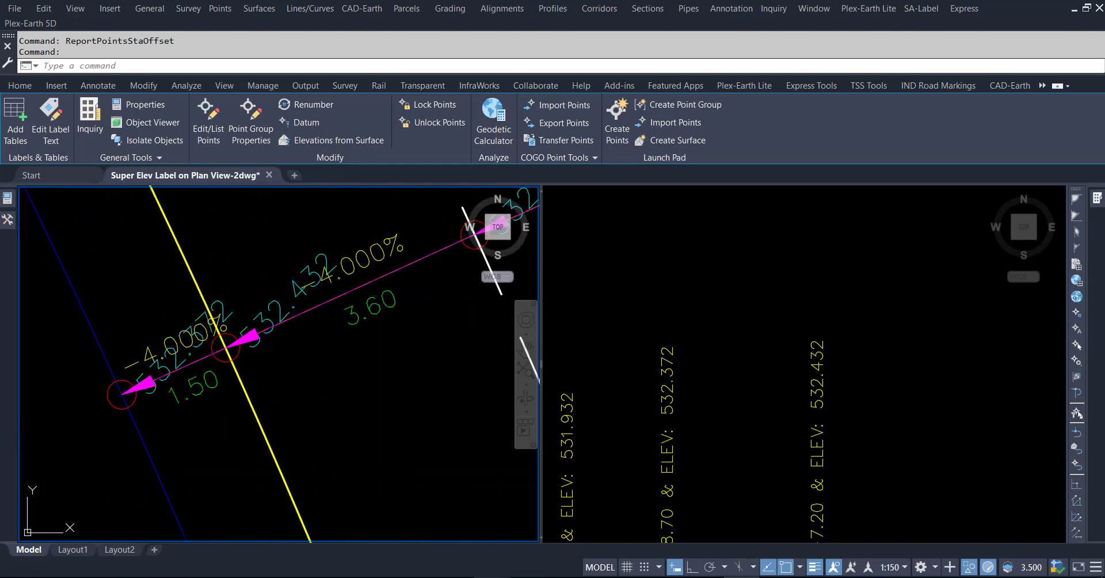
pyautogui.click(240, 529)
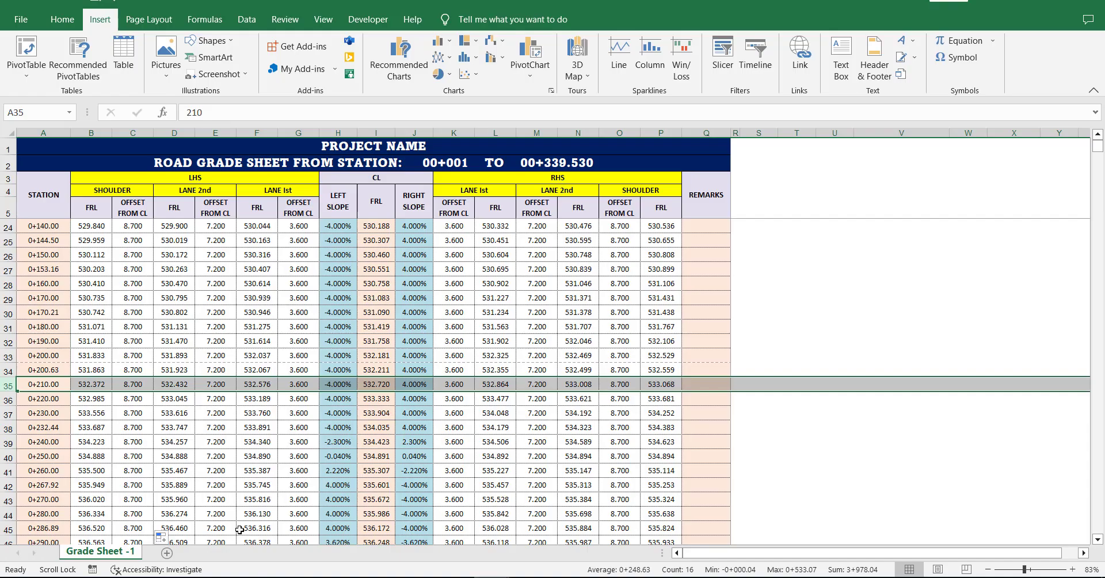
pyautogui.click(177, 390)
pyautogui.scroll(-5, 456, 399)
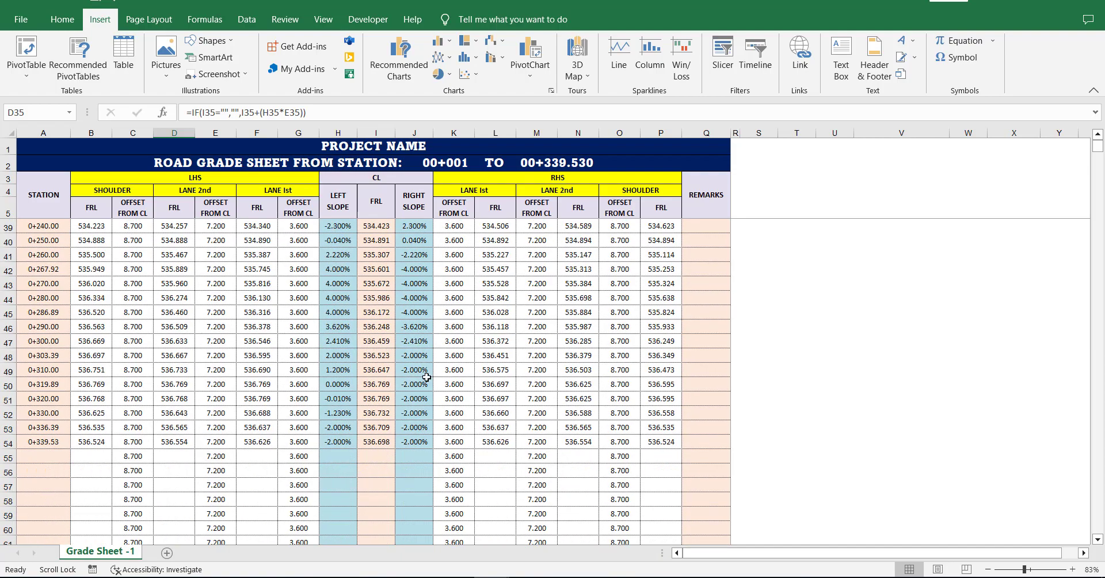
pyautogui.scroll(-2, 423, 376)
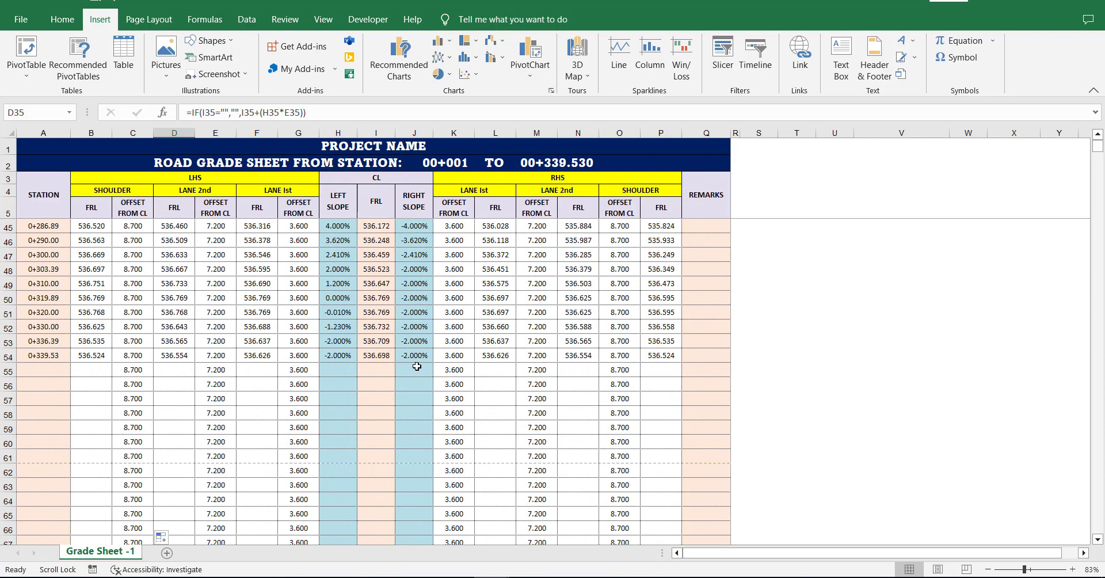
pyautogui.scroll(1, 386, 359)
pyautogui.scroll(4, 386, 359)
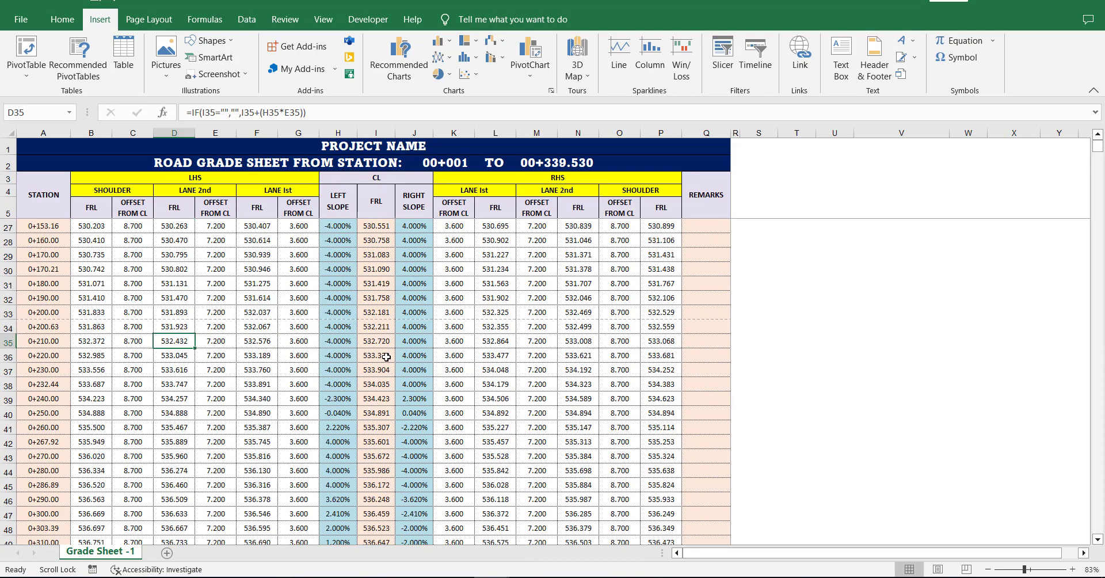
pyautogui.scroll(4, 386, 359)
pyautogui.scroll(4, 386, 358)
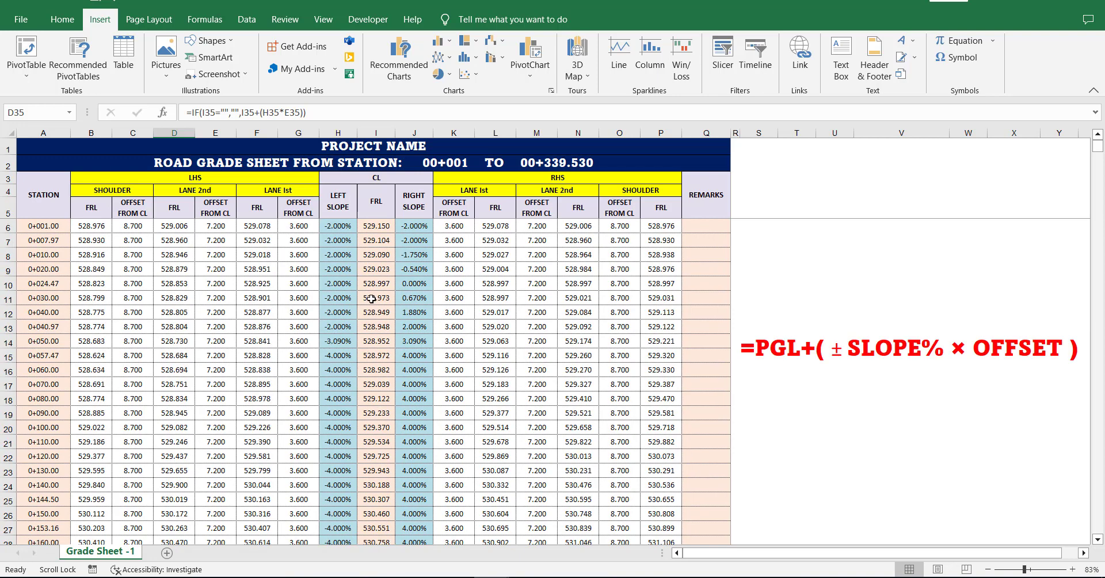